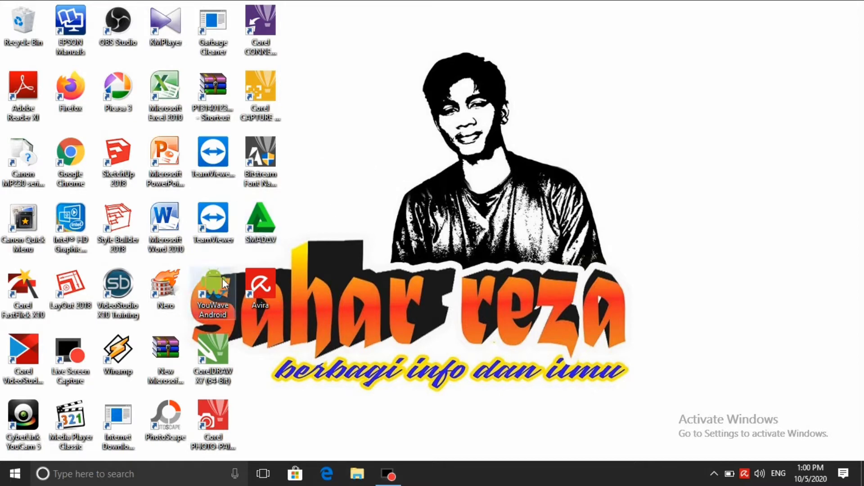
- Launch Microsoft Word 2010 from its desktop shortcut to get a blank Document1
double_click(176, 228)
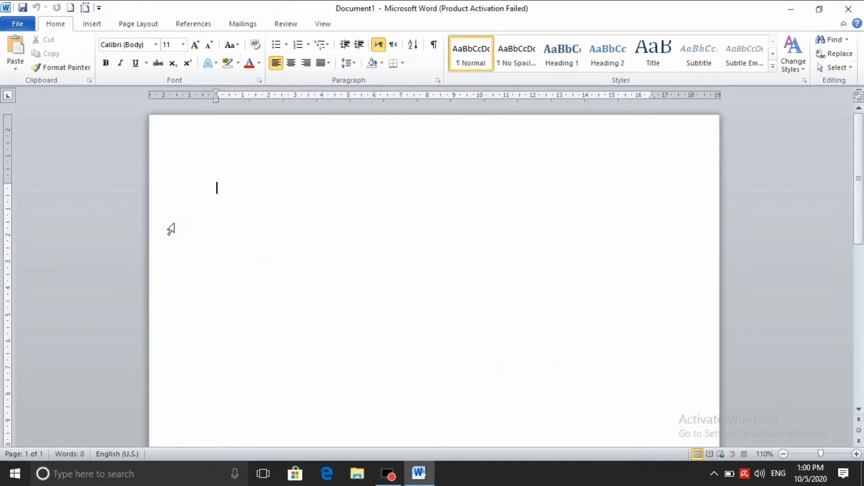
- Close the Office activation warning and show the Insert tab's Cover Page gallery
left_click(102, 27)
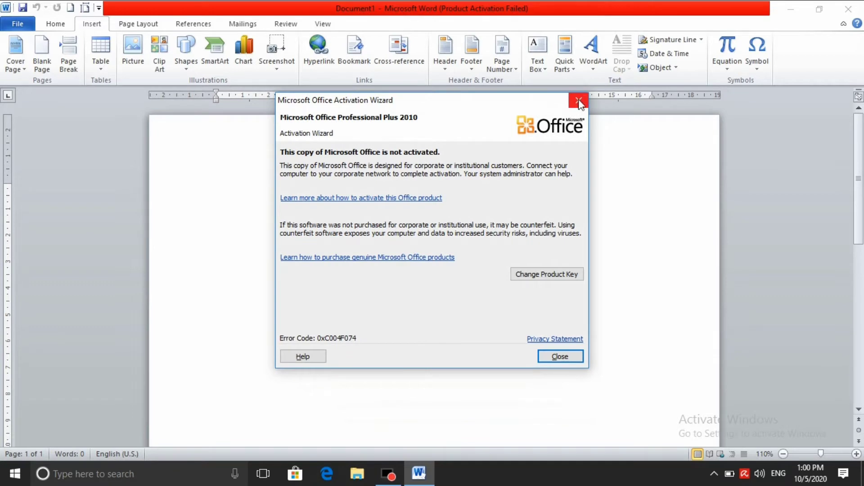
left_click(579, 101)
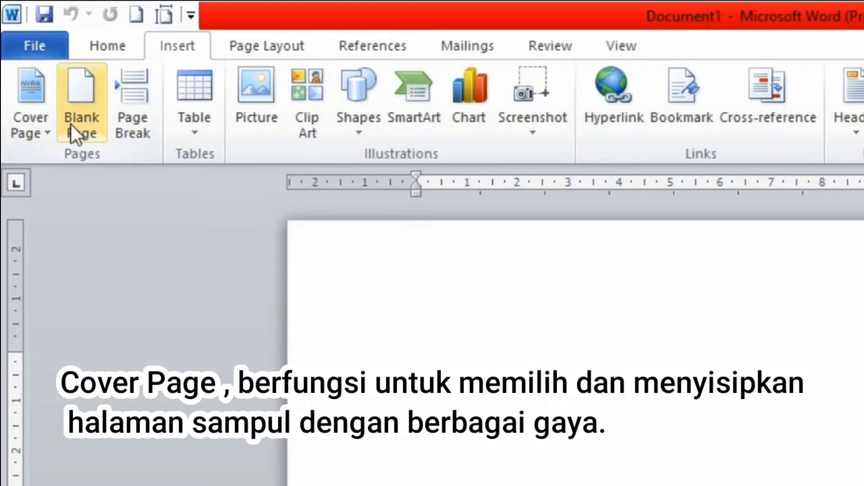
left_click(39, 126)
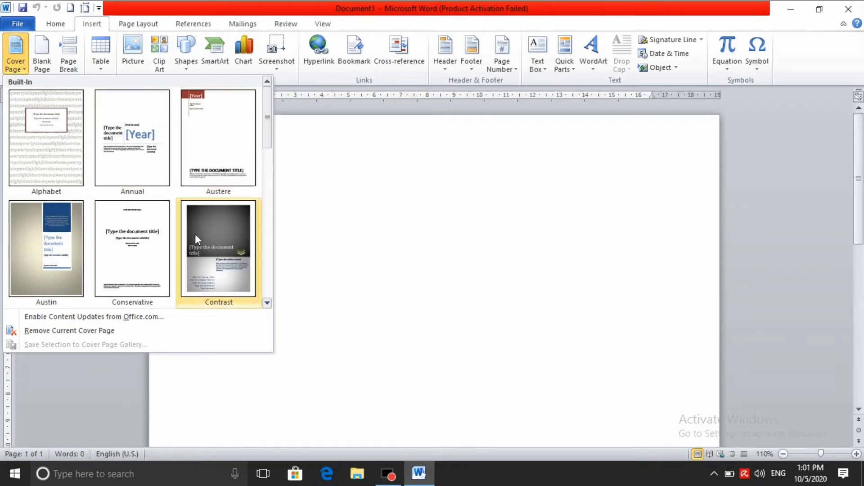
- Insert the Contrast cover page and title it 'karya tulis sahareza yang ke 20'
left_click(209, 239)
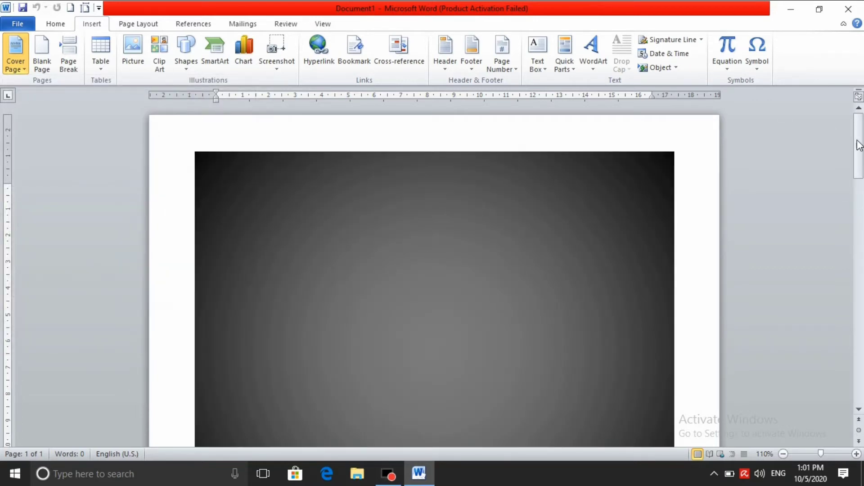
scroll(858, 141, "down", 5)
left_click_drag(859, 155, 852, 166)
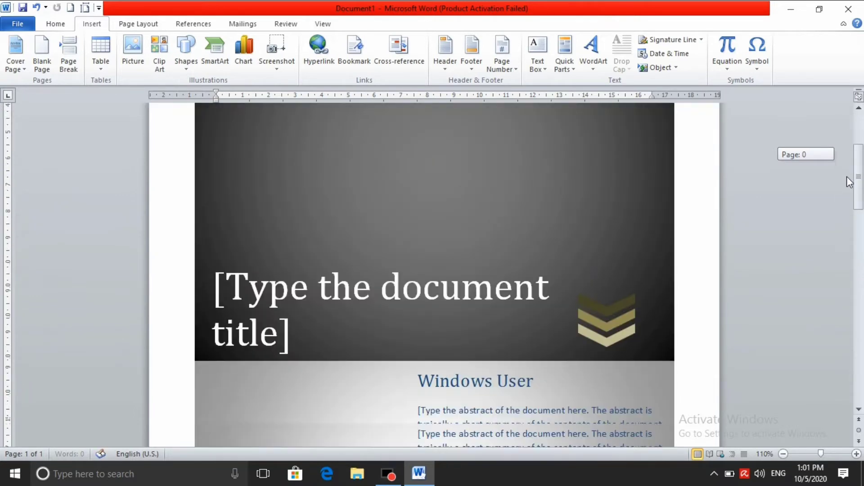
left_click_drag(852, 167, 850, 175)
left_click(424, 295)
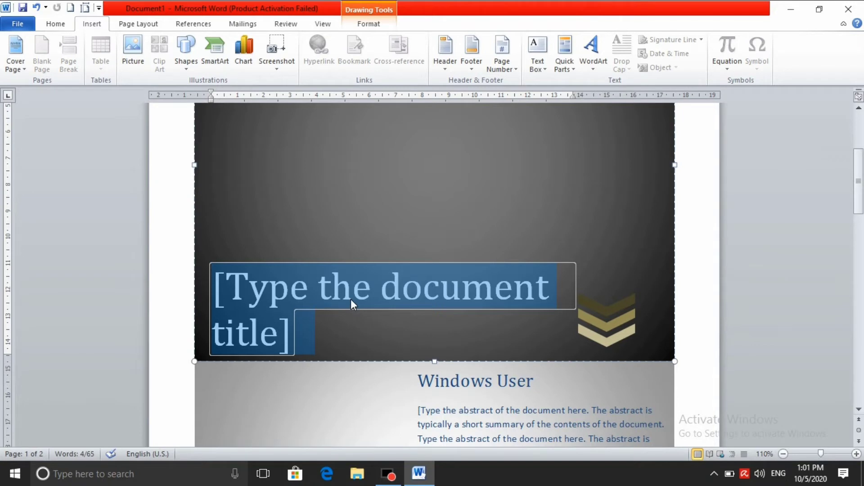
type("ka")
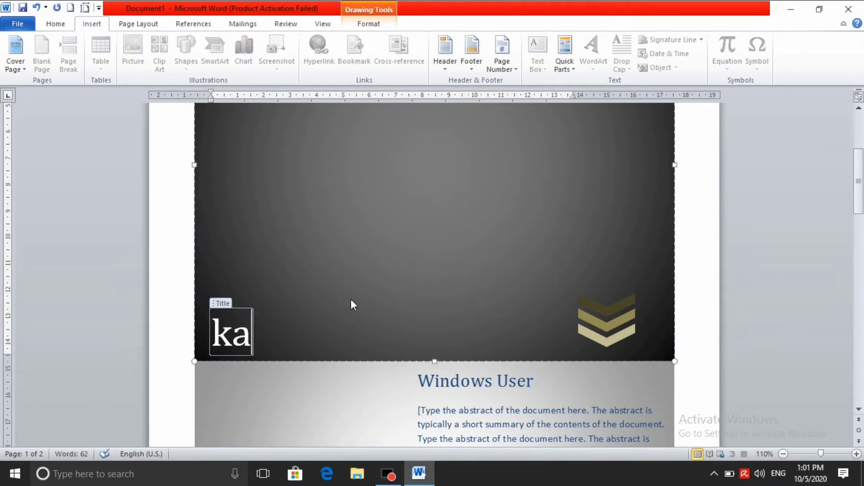
type("rya tuli")
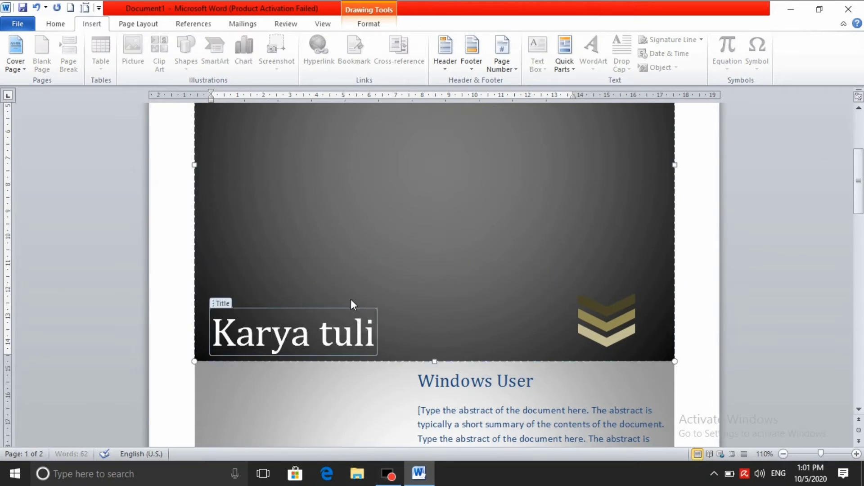
type("s ")
type("sa")
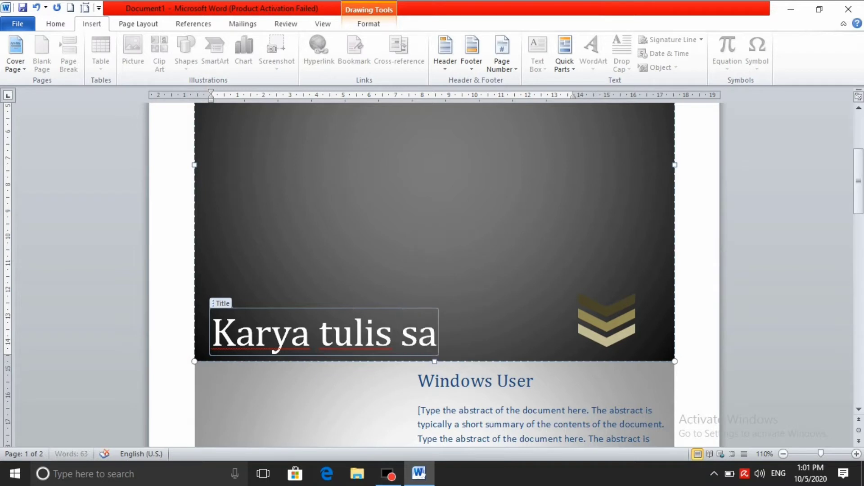
type("hareza ")
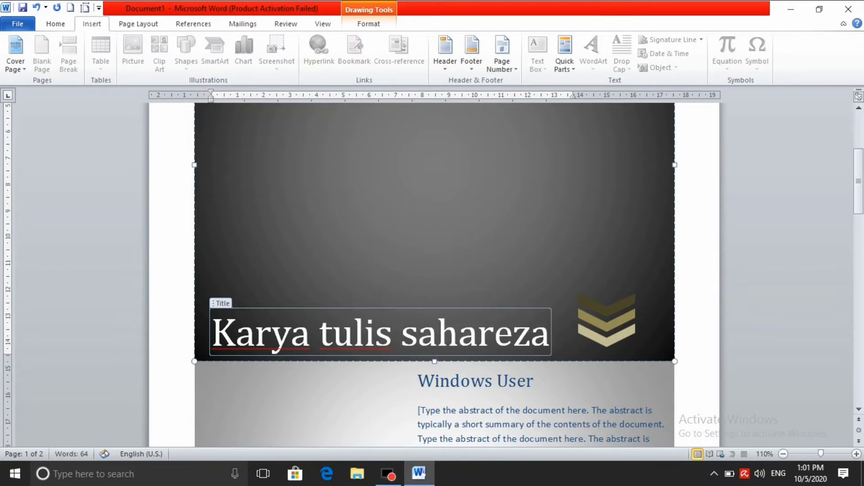
type("yang")
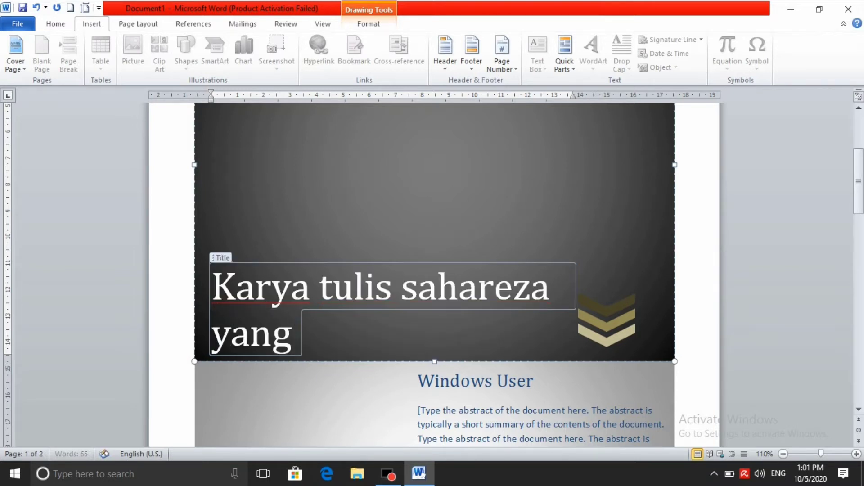
type(" ke ")
type("20")
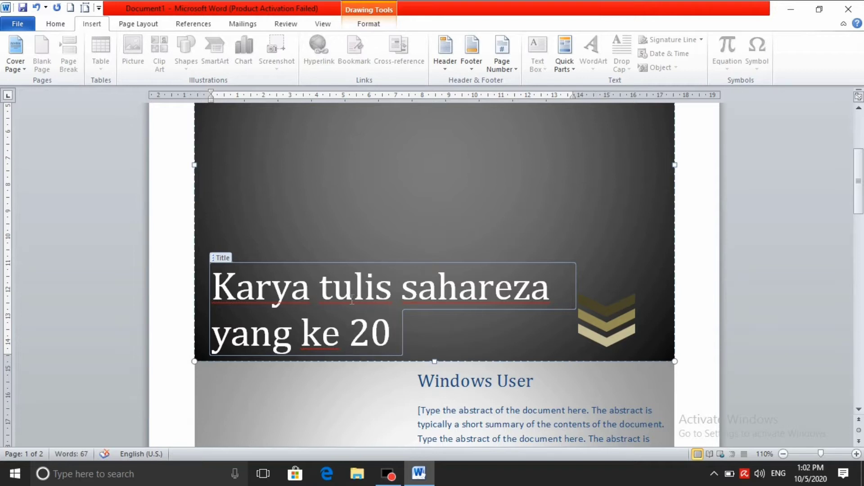
- Replace the cover page author 'Windows User' with 'tobat hati'
scroll(518, 225, "down", 5)
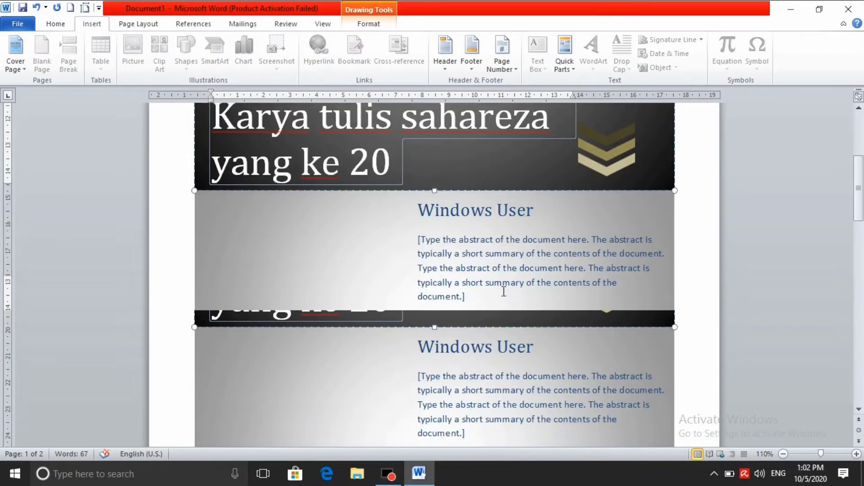
left_click(518, 215)
left_click(534, 213)
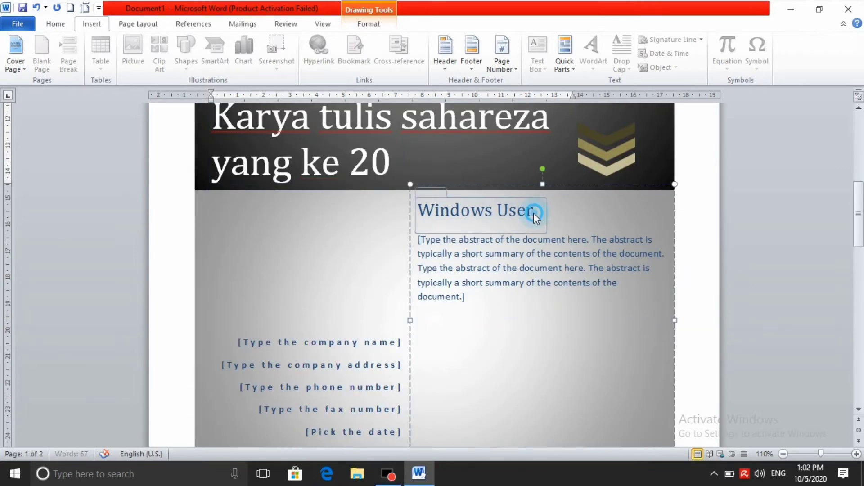
left_click(528, 213)
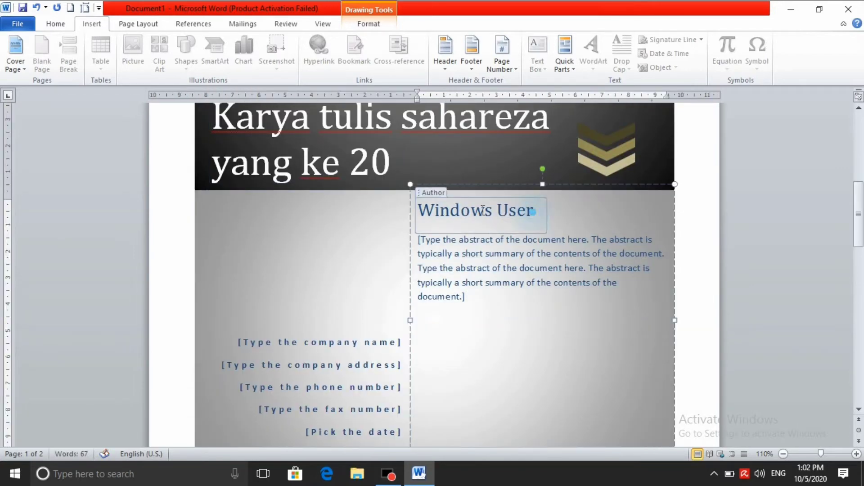
left_click_drag(534, 212, 426, 212)
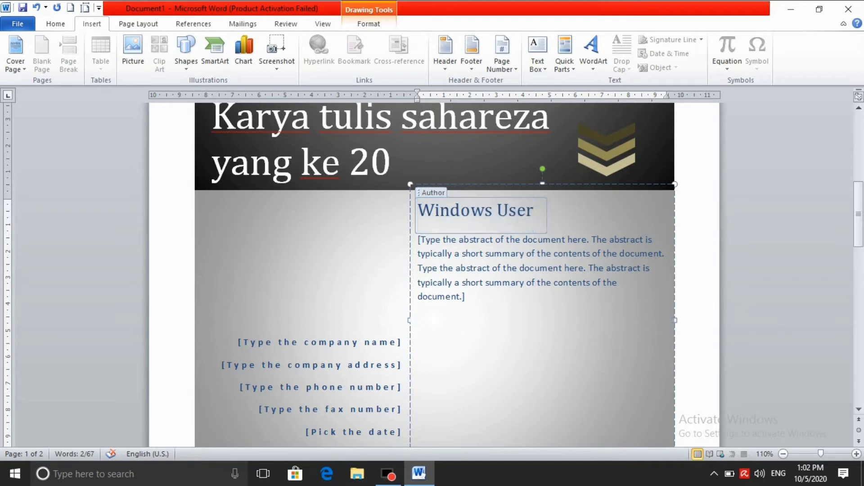
type("tobat h")
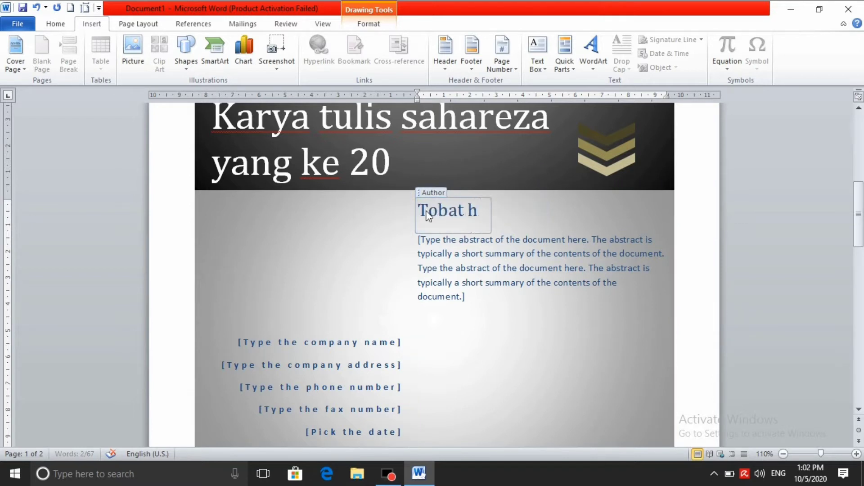
type("ati")
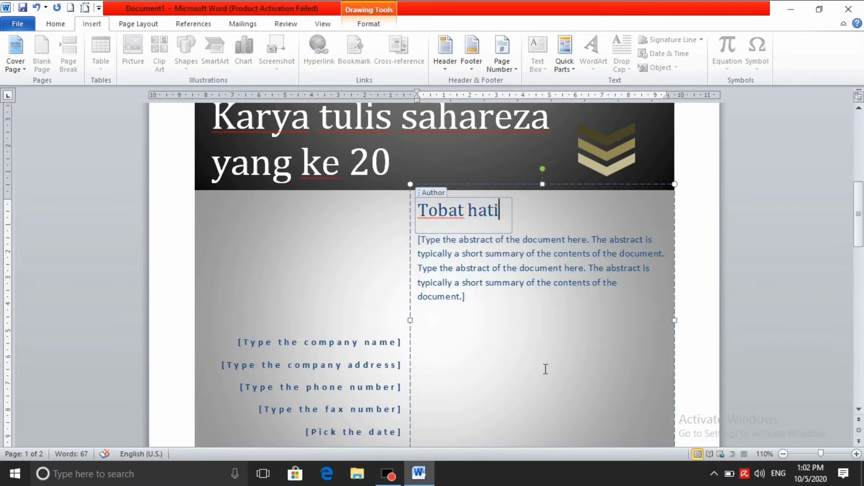
left_click(737, 342)
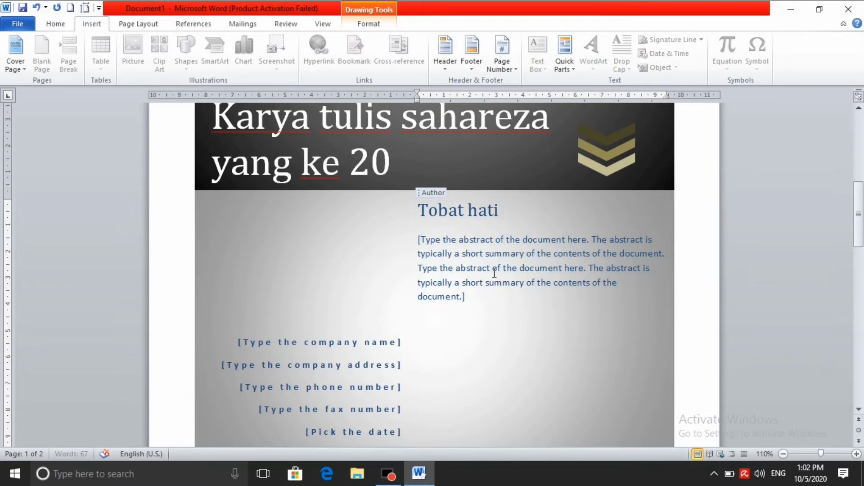
- Scroll down through the document to review the finished cover page
scroll(737, 341, "up", 10)
scroll(494, 279, "down", 3)
scroll(494, 279, "down", 1)
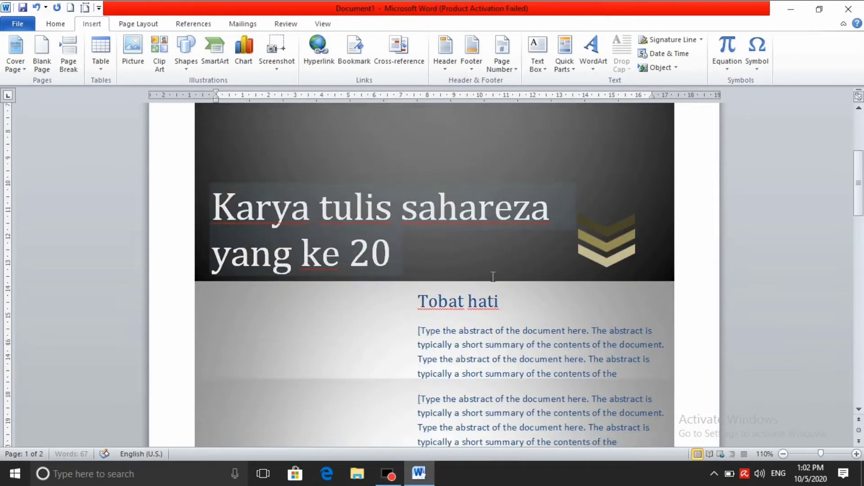
scroll(493, 279, "down", 1)
scroll(493, 279, "down", 1)
scroll(493, 279, "down", 1)
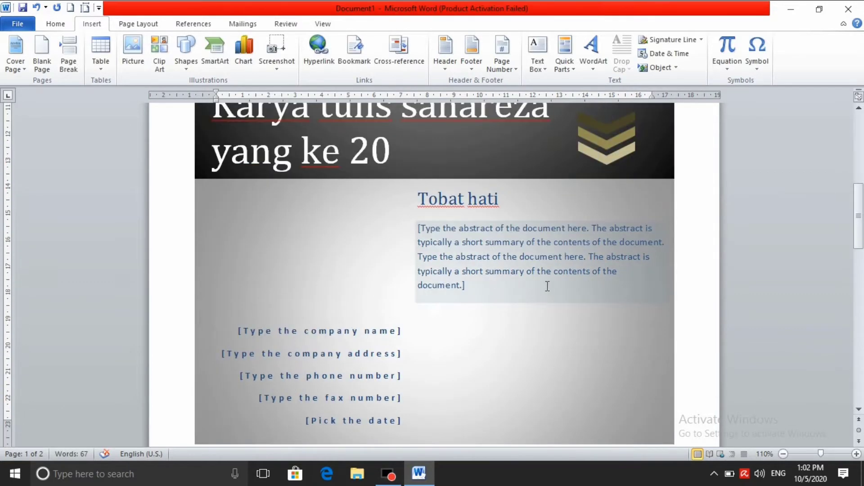
scroll(548, 287, "down", 2)
scroll(543, 282, "down", 1)
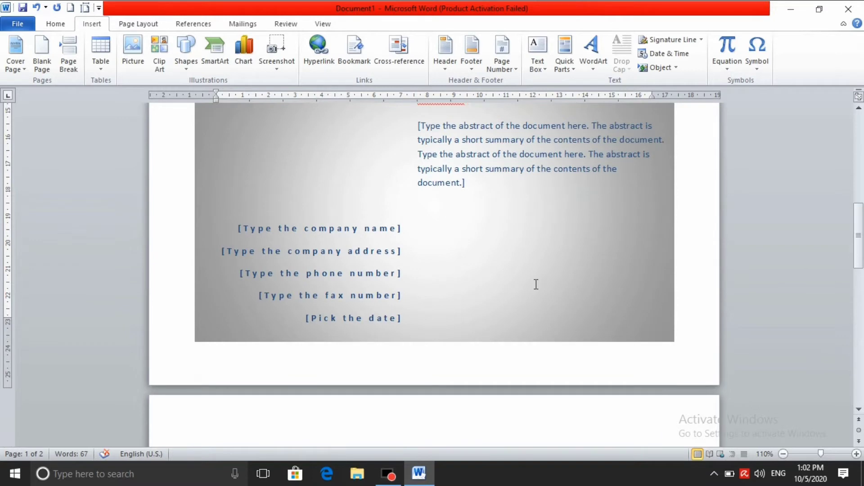
- Undo the cover page, leaving the empty document
key("ctrl+z")
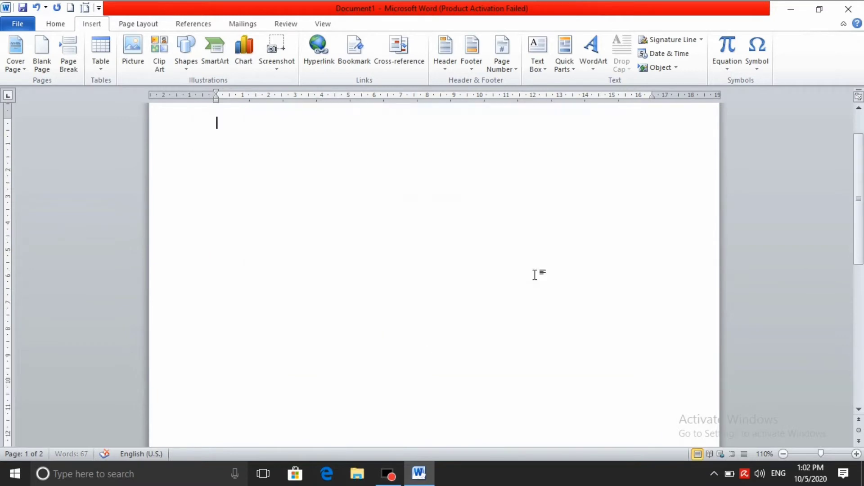
left_click(368, 223)
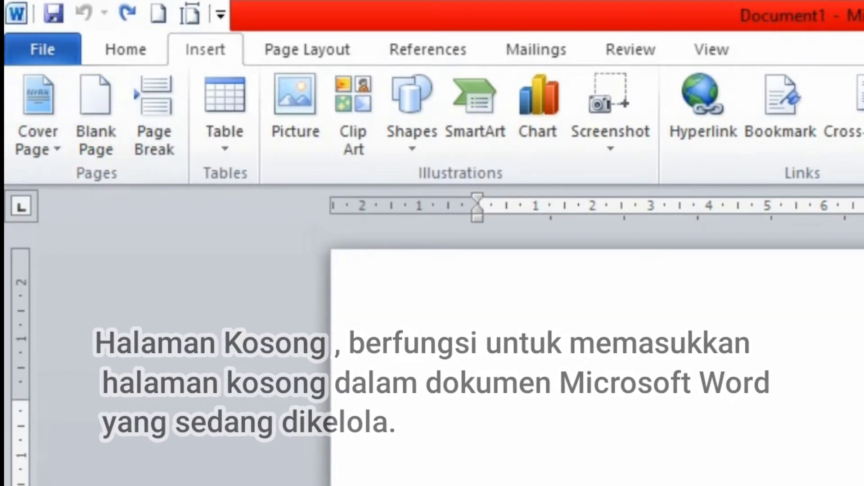
scroll(586, 360, "down", 5)
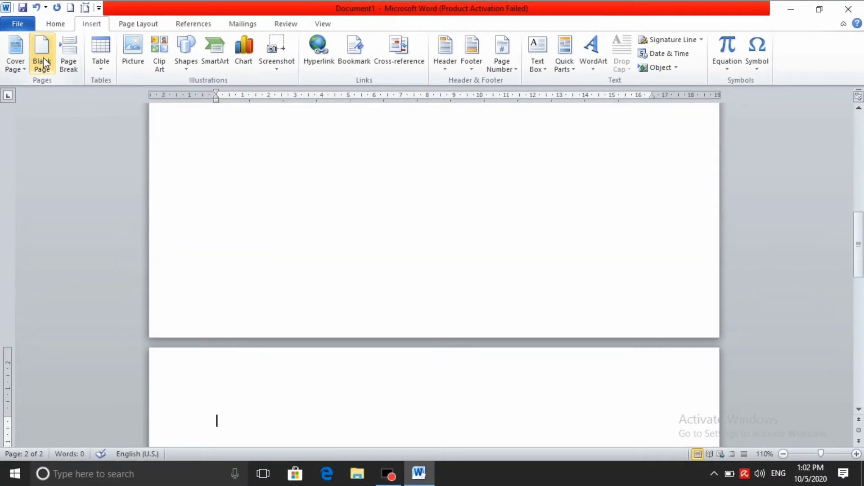
left_click_drag(858, 264, 856, 345)
- Insert a blank page, then undo it so one page remains
left_click(33, 50)
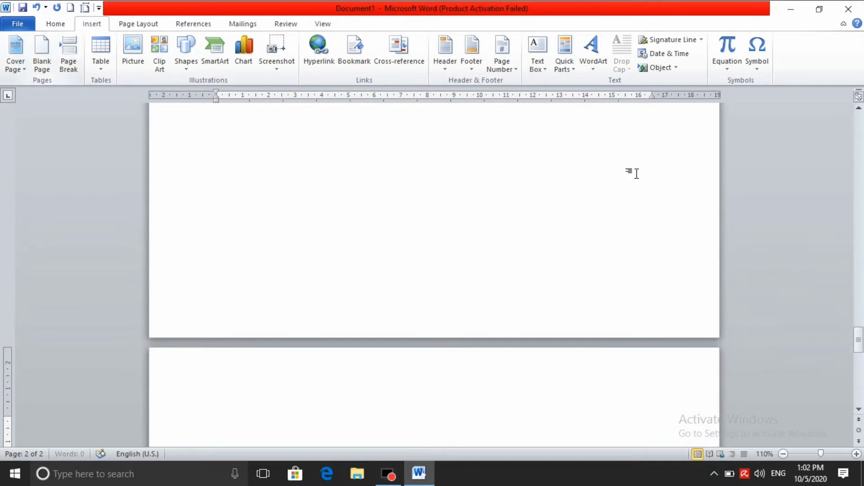
left_click_drag(861, 344, 825, 127)
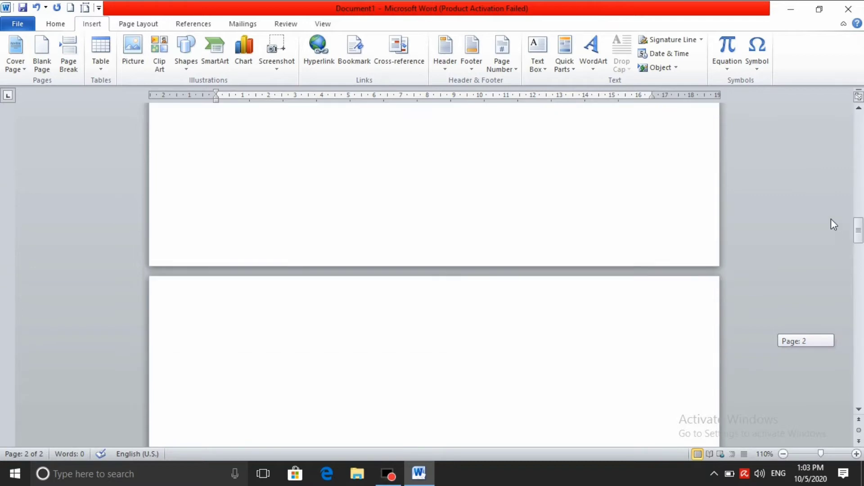
left_click_drag(825, 128, 831, 219)
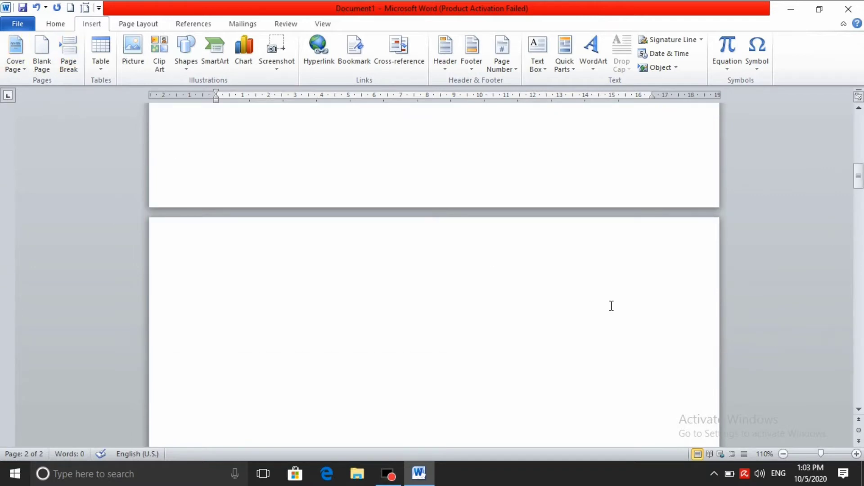
key("ctrl+z")
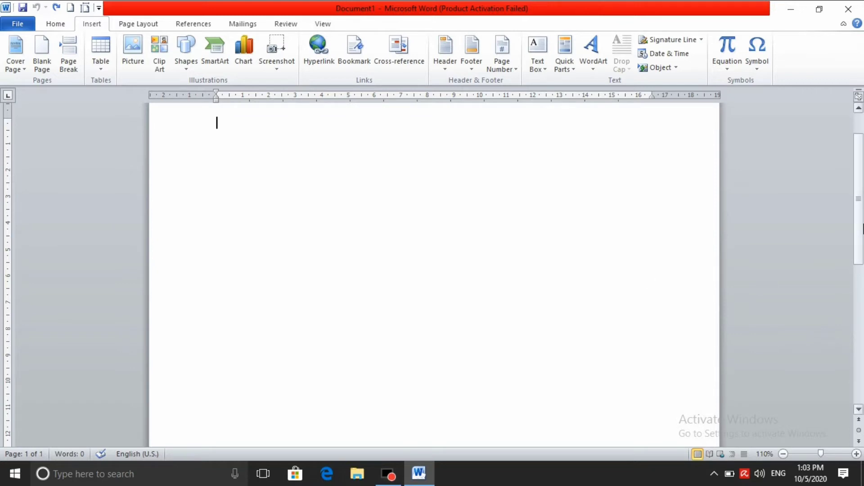
- Open and close the rekomendasi penerimaan siswa letter, then open DAFTAR JUARA PERLOMBAAN
scroll(837, 207, "up", 2)
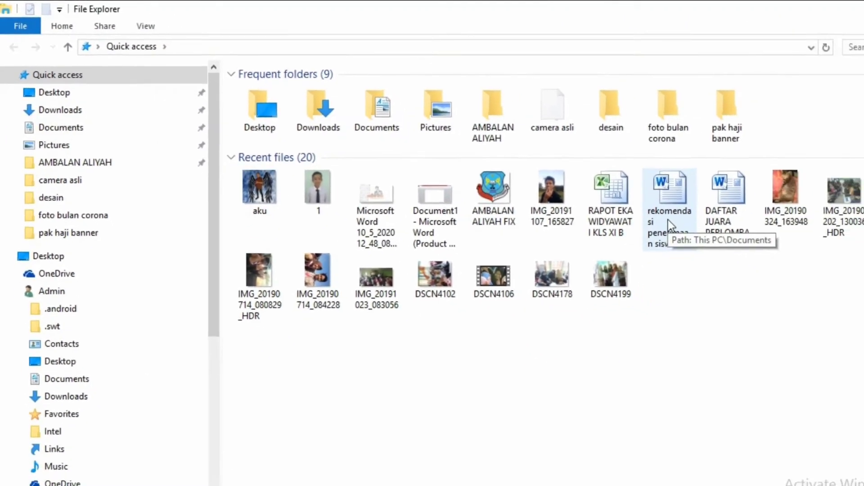
double_click(576, 204)
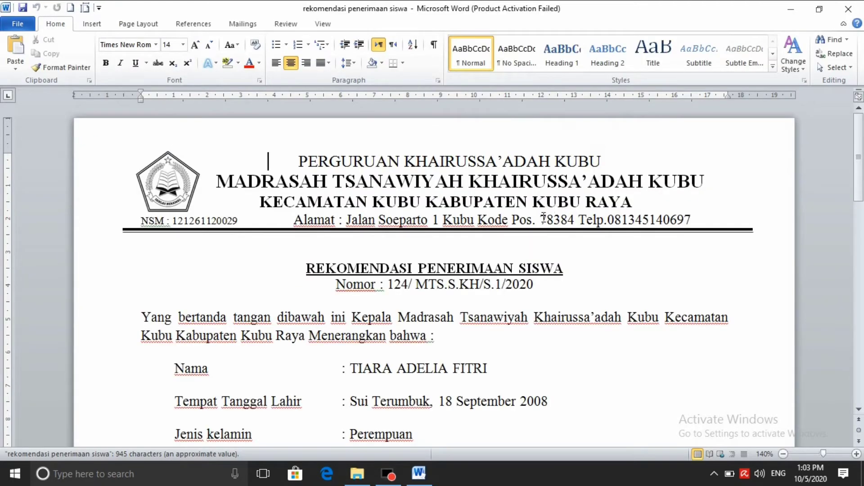
left_click(855, 7)
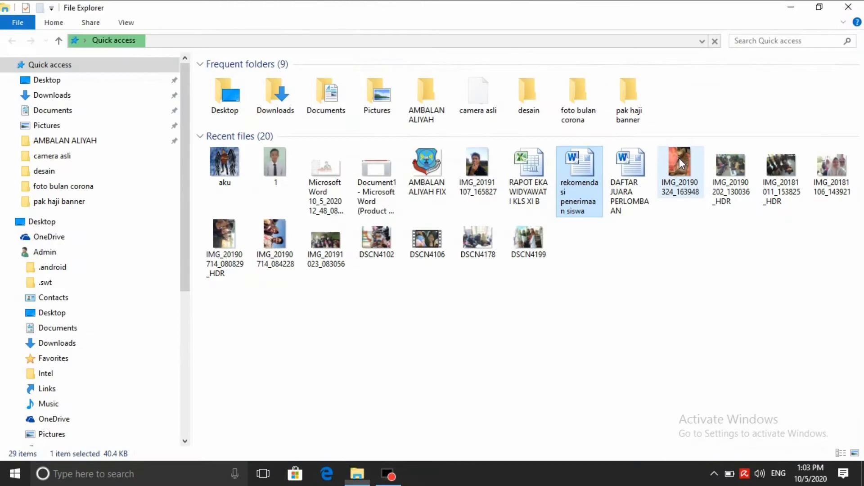
left_click(619, 117)
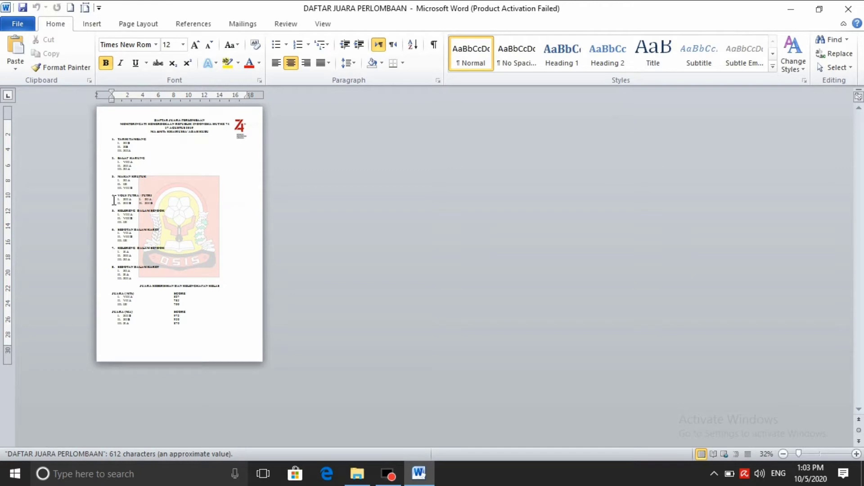
- Select the numbered competition list in DAFTAR JUARA PERLOMBAAN, dismissing the activation warning
scroll(127, 206, "up", 4)
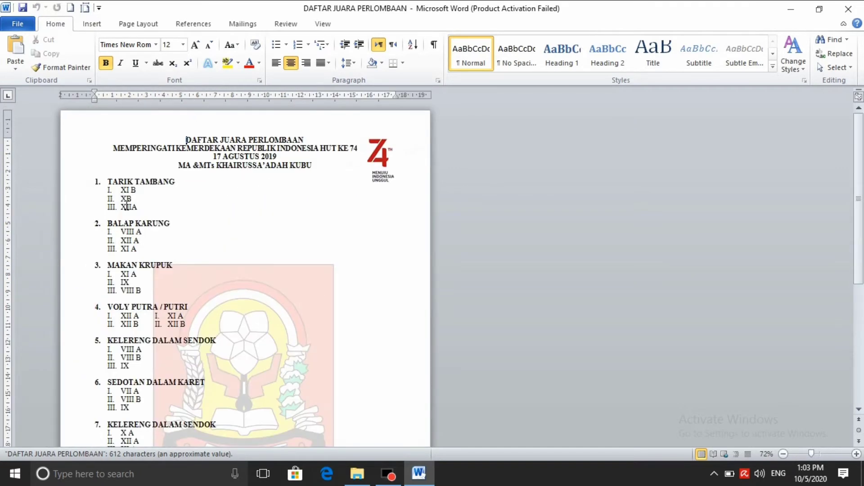
scroll(127, 206, "down", 1)
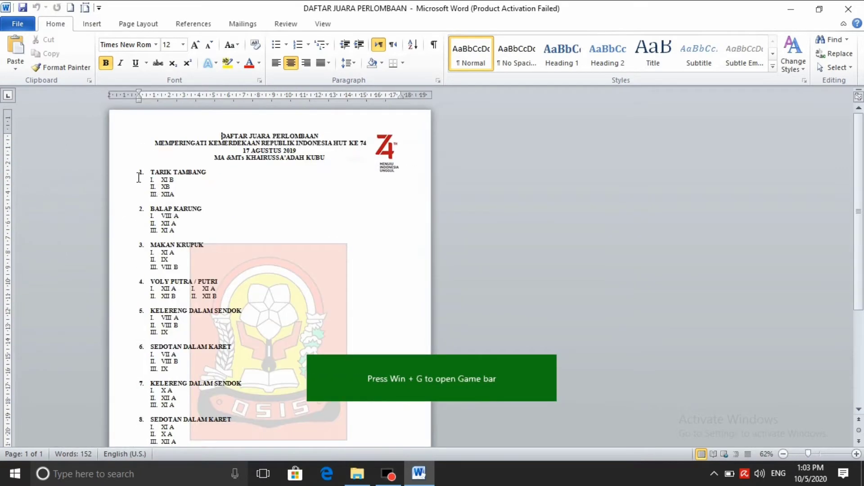
mouse_move(137, 178)
left_mouse_down()
mouse_move(238, 375)
mouse_move(158, 195)
left_mouse_up()
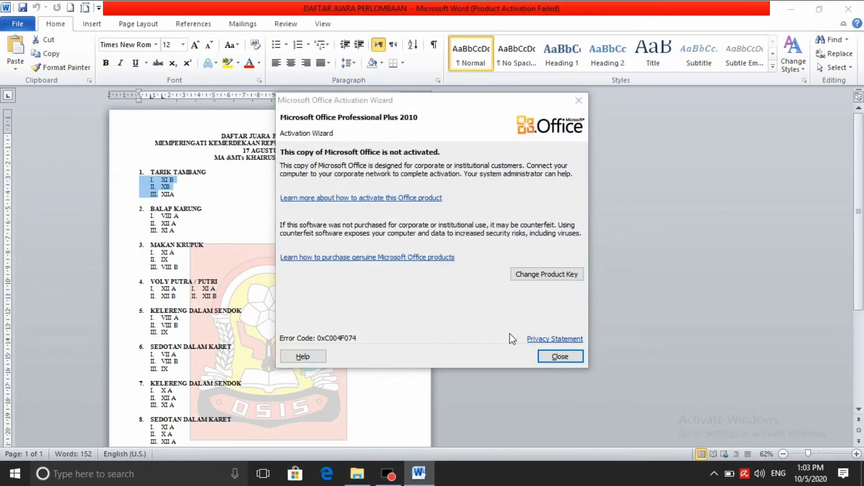
left_click(559, 356)
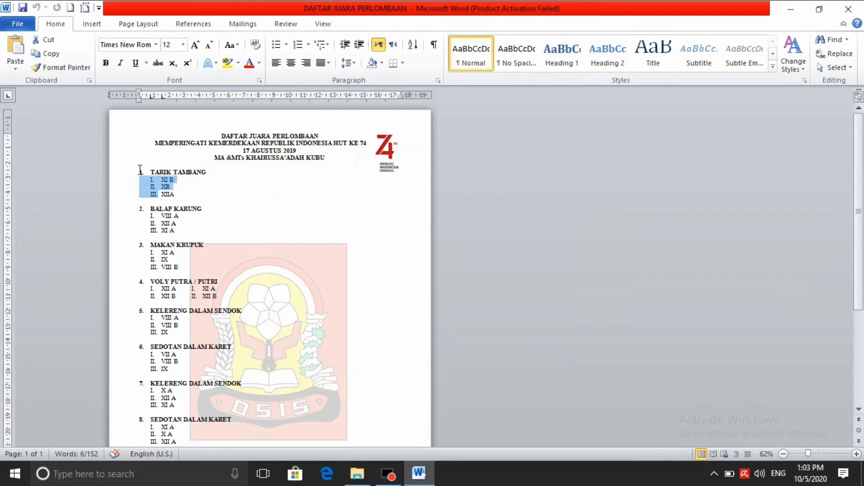
mouse_move(140, 170)
left_mouse_down()
mouse_move(176, 230)
mouse_move(185, 425)
left_mouse_up()
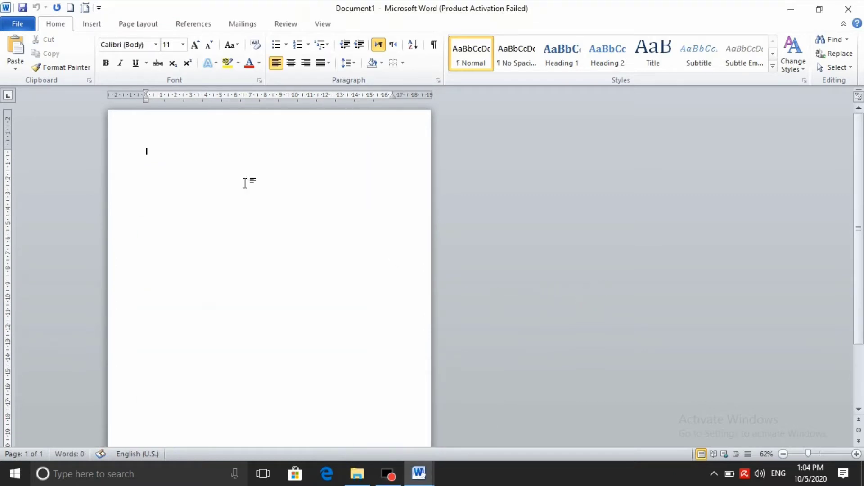
- Paste the list into the blank Document1 and delete the OSIS logo picture
key("ctrl+v")
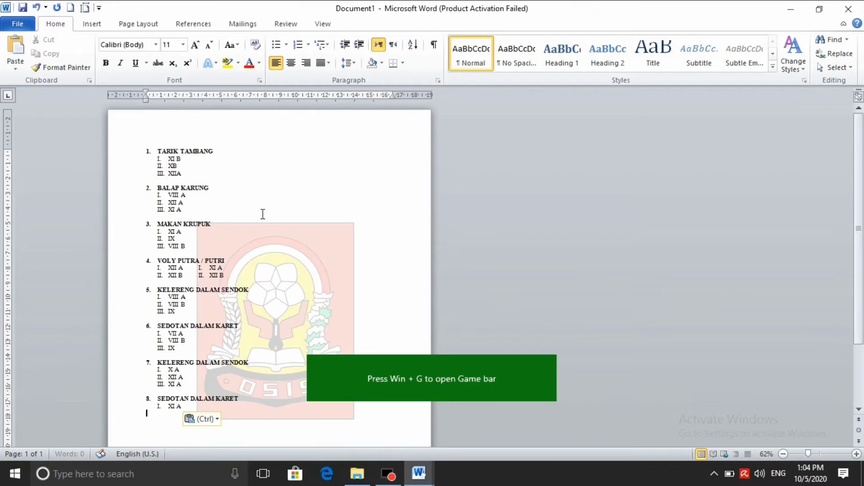
left_click(348, 232)
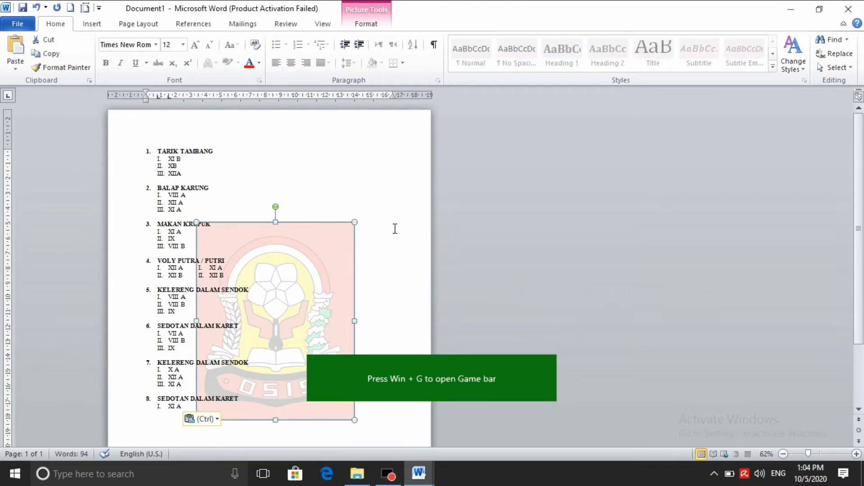
key("Delete")
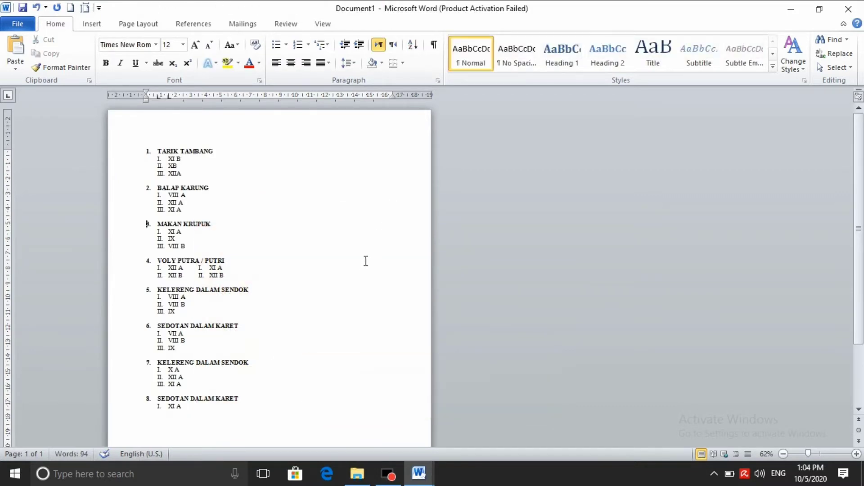
- Insert a page break before item 4, VOLY PUTRA / PUTRI, moving items 4–8 to page two
left_click(97, 27)
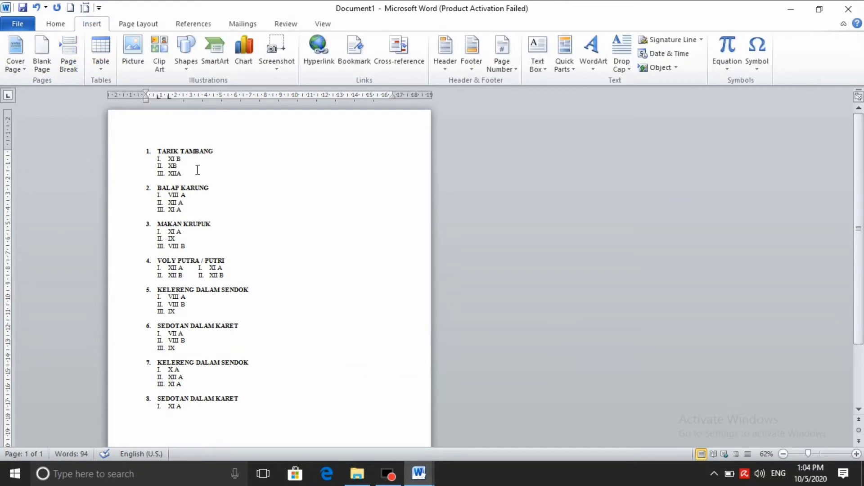
left_click(152, 151)
left_click(152, 259)
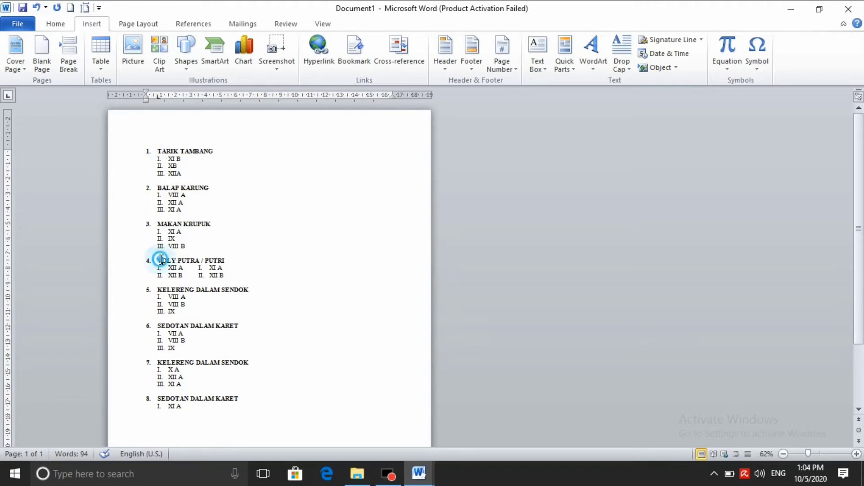
left_click(143, 250)
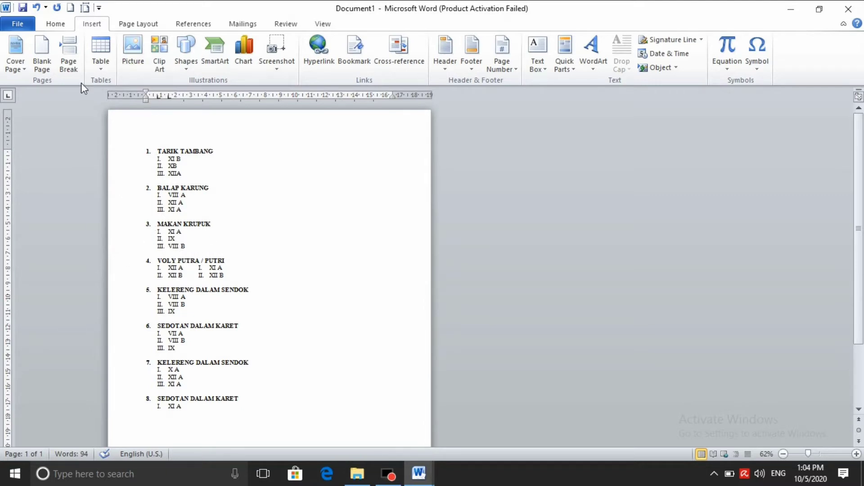
left_click(72, 53)
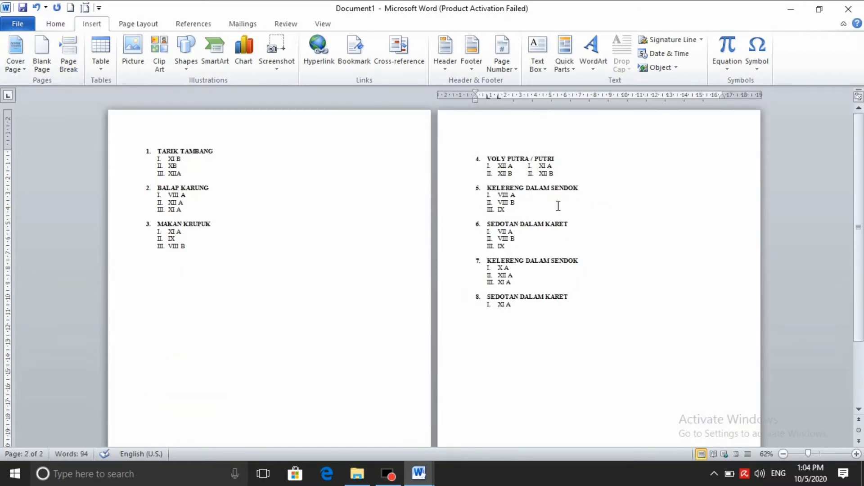
- Insert a page break before item 7, KELERENG DALAM SENDOK, creating a third page
left_click(488, 255)
left_click(78, 47)
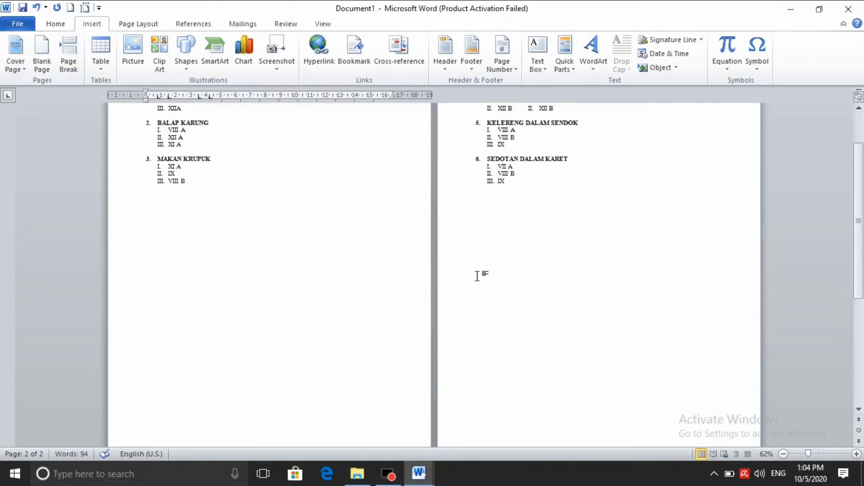
scroll(485, 294, "up", 3)
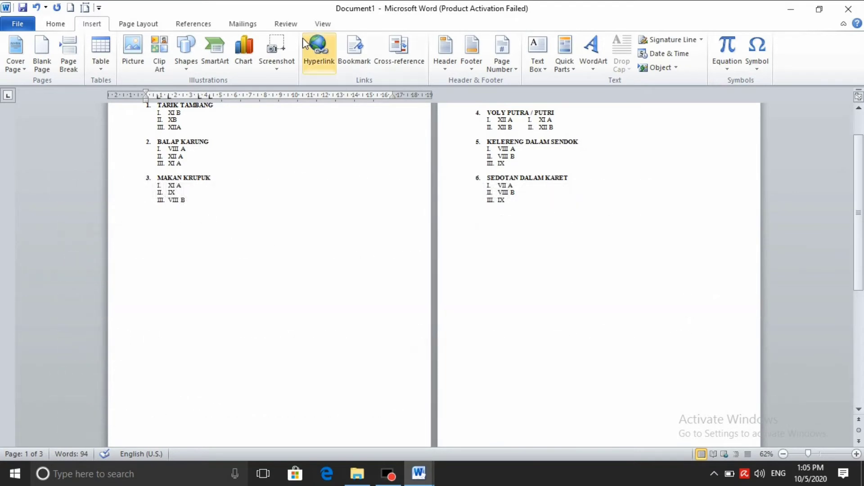
- Preview the Quick Tables layouts, then put the cursor below the VIII B line
left_click(104, 70)
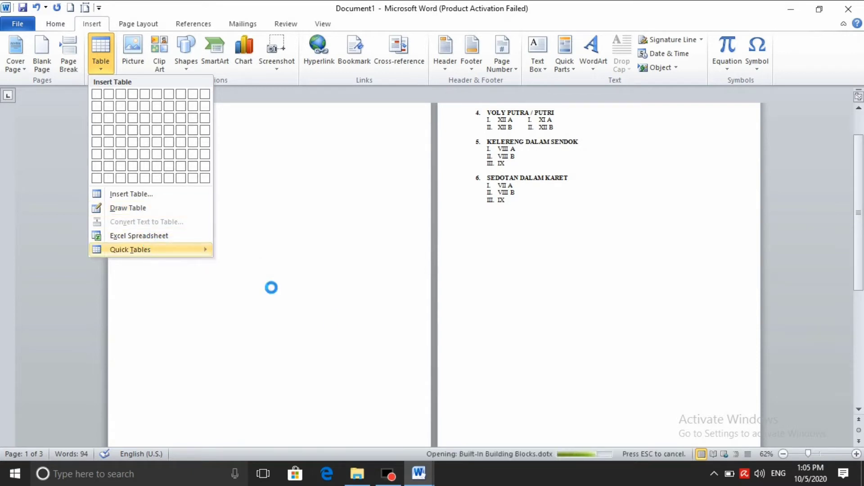
scroll(554, 244, "down", 3)
mouse_move(149, 249)
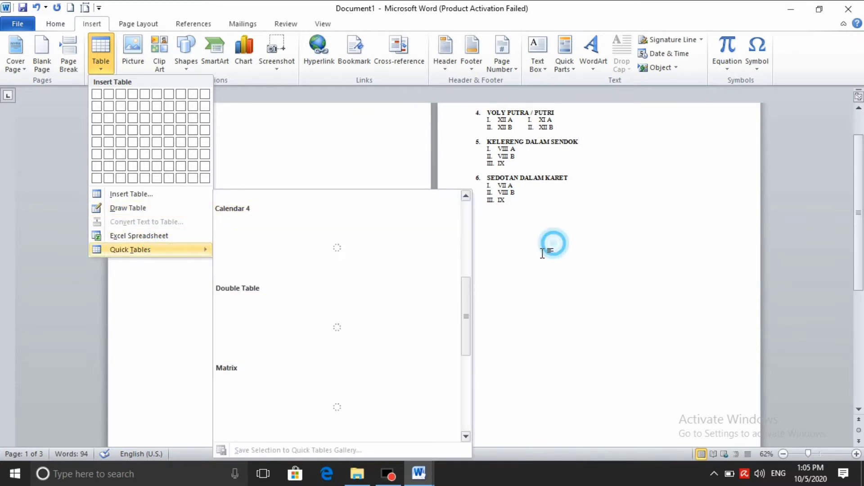
left_click(554, 243)
scroll(315, 225, "down", 4)
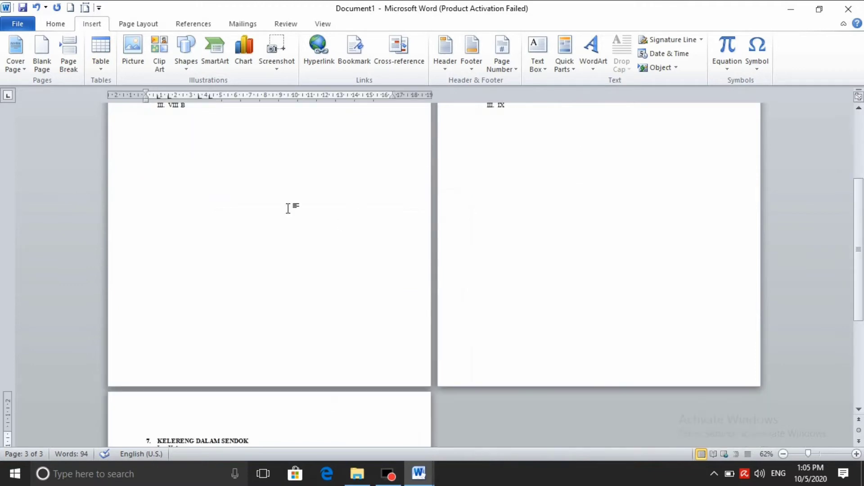
scroll(289, 207, "up", 1)
left_click(208, 145)
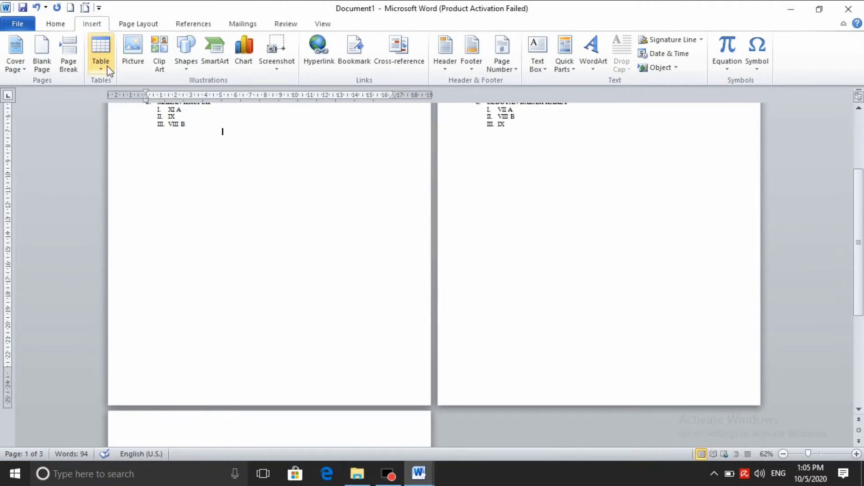
- Insert a one-row, five-column table at the top of page two
left_click(101, 54)
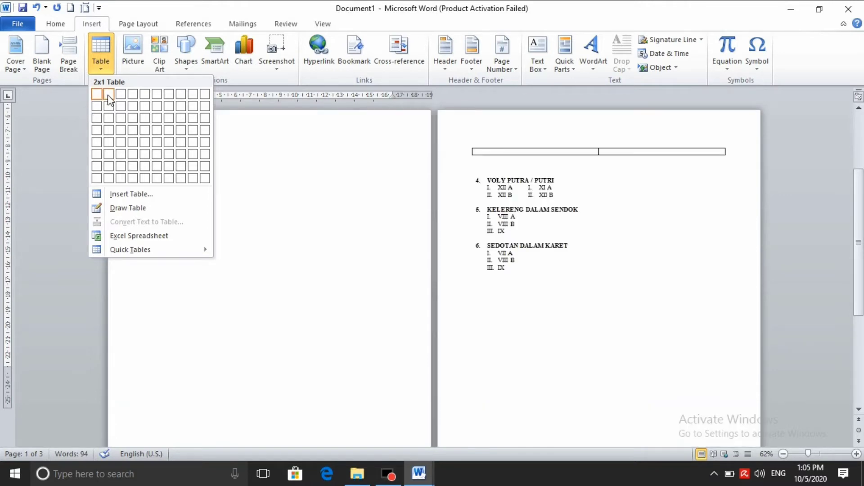
left_click(143, 96)
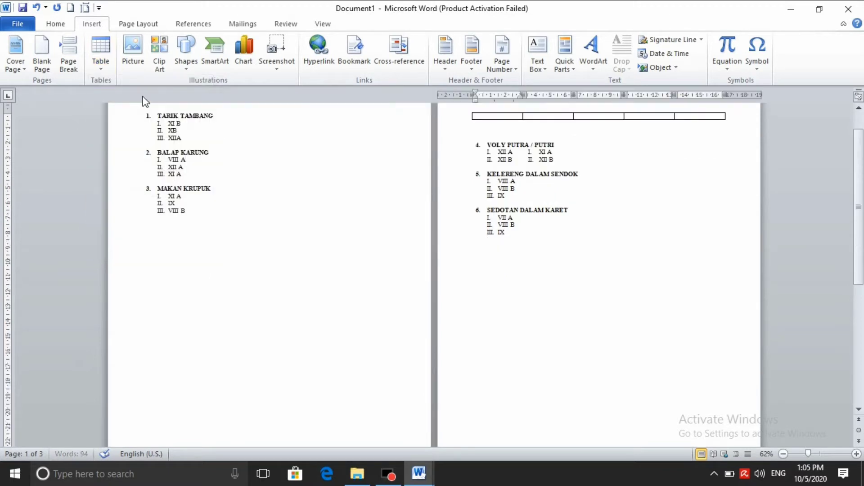
scroll(553, 138, "up", 2)
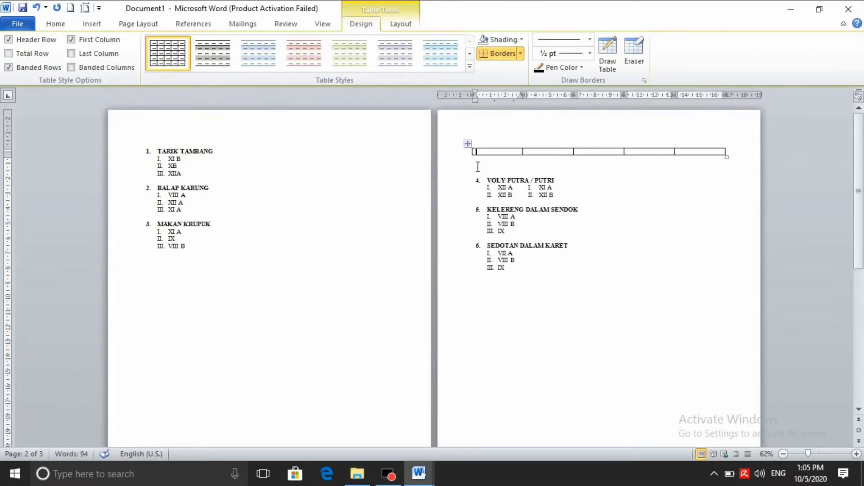
- Delete list items 4 to 8 below the table and put the cursor in its first cell
left_click_drag(478, 167, 558, 282)
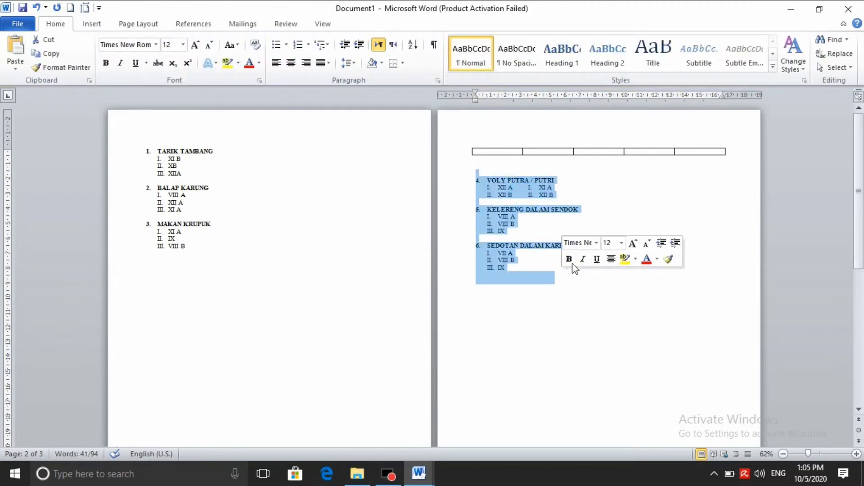
key("Delete")
left_click_drag(478, 173, 563, 252)
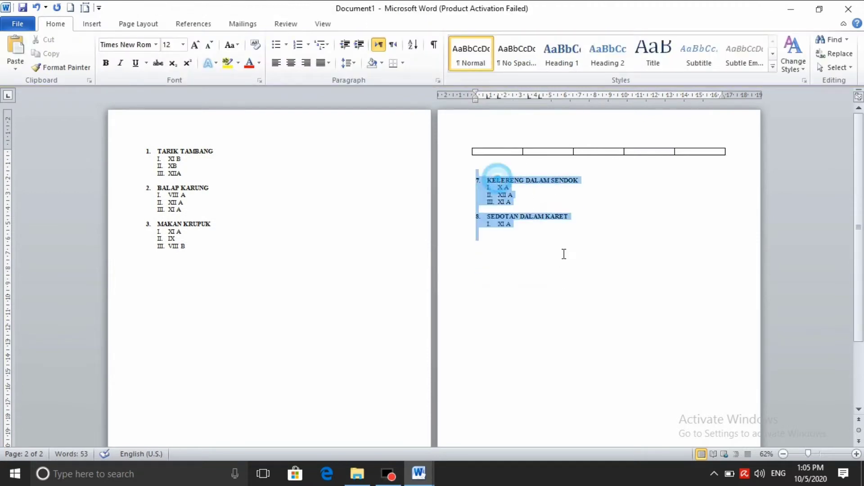
key("Delete")
left_click(498, 151)
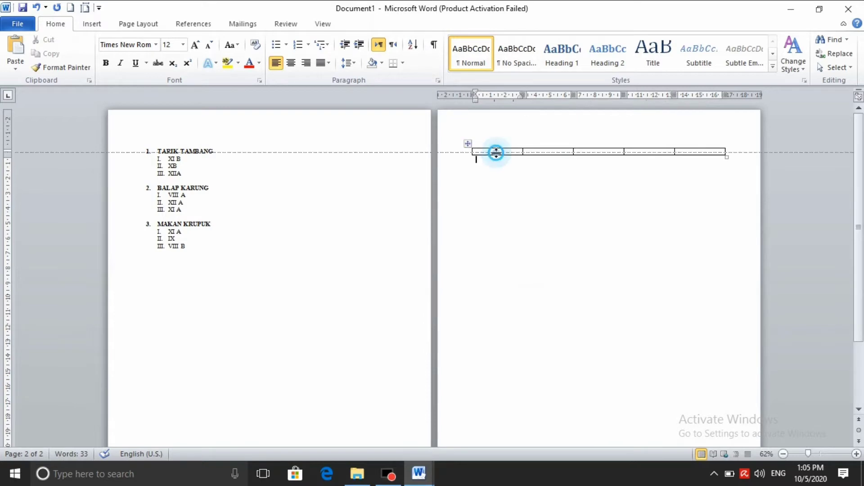
left_click(498, 150)
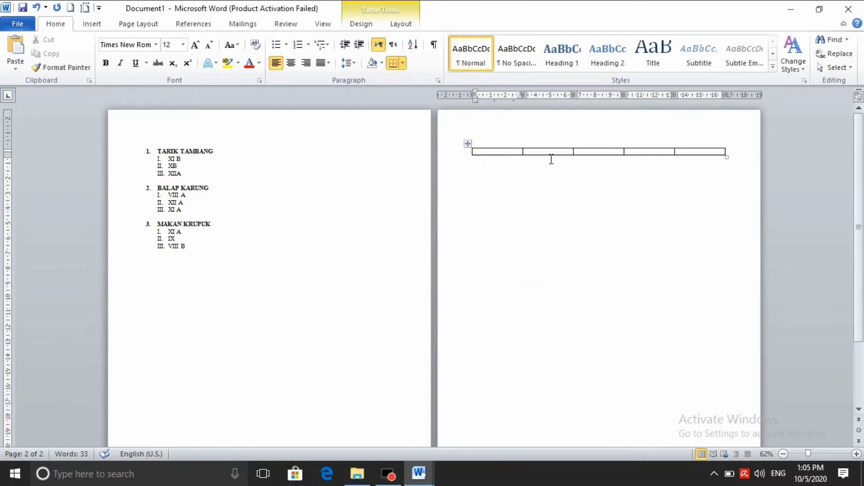
scroll(592, 144, "up", 2)
scroll(324, 195, "up", 3)
scroll(309, 192, "up", 2)
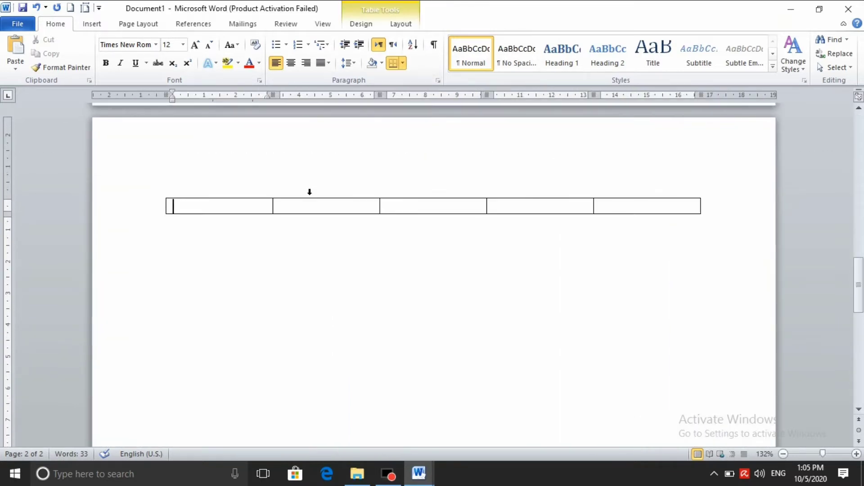
- Type the table headers No, Nama, Kelas, Ttl and Hobi across the first row
left_click(83, 26)
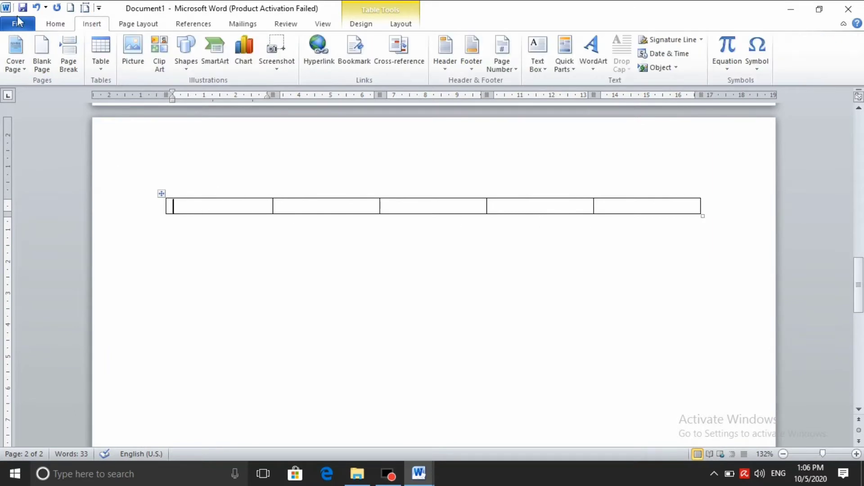
left_click(94, 69)
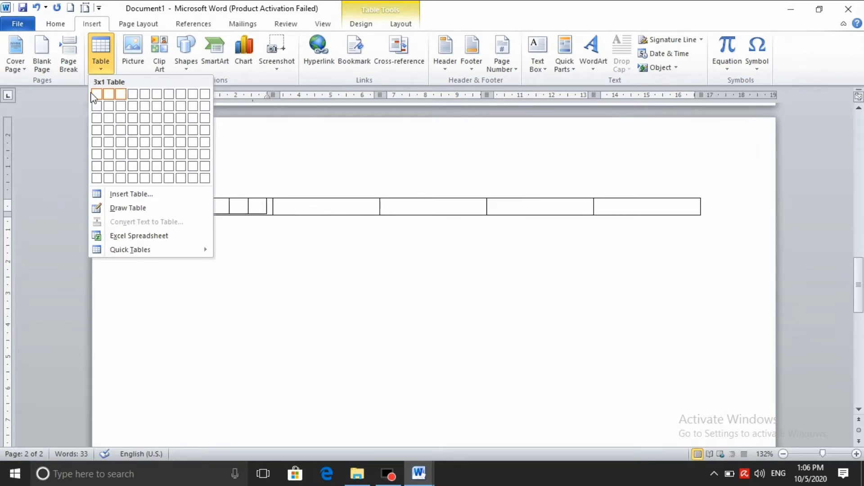
left_click(63, 111)
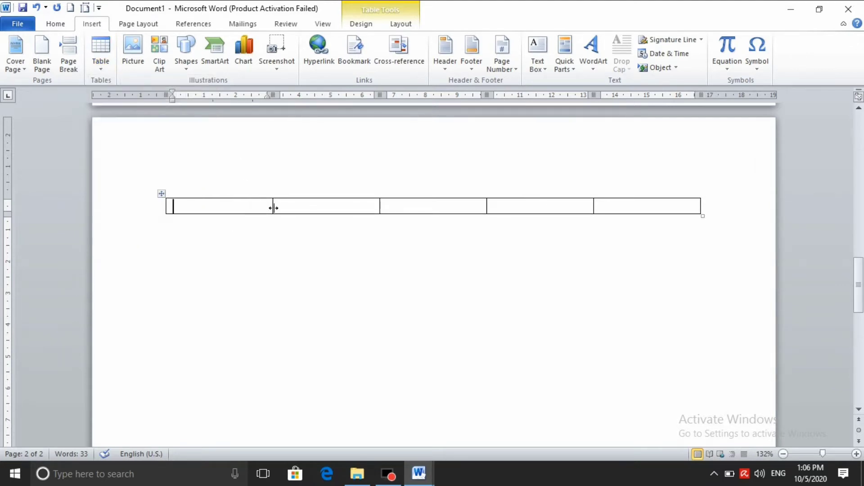
mouse_move(223, 200)
type("No")
key("Tab")
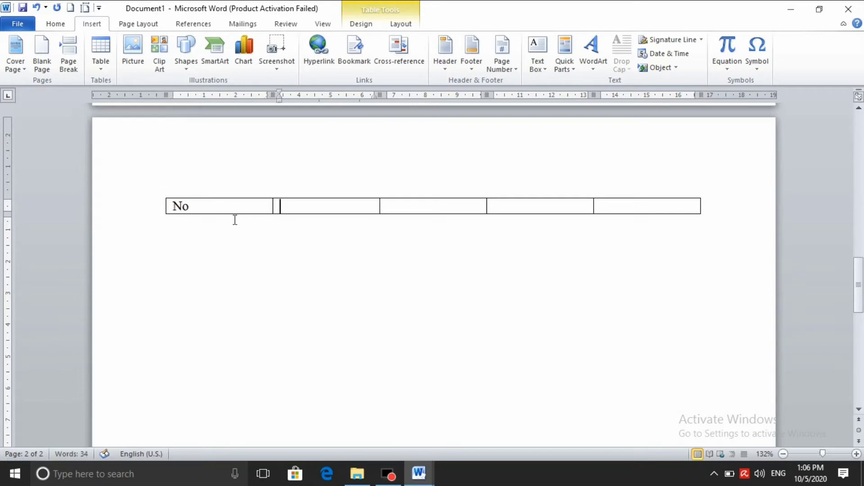
type("nmaam")
key("BackSpace")
key("BackSpace")
key("BackSpace")
key("BackSpace")
type("a")
type("ma")
key("Tab")
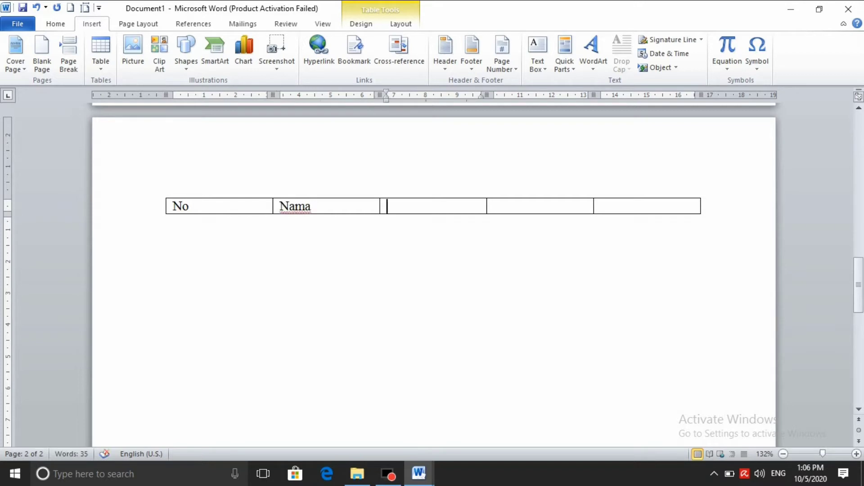
type("kelas")
key("Tab")
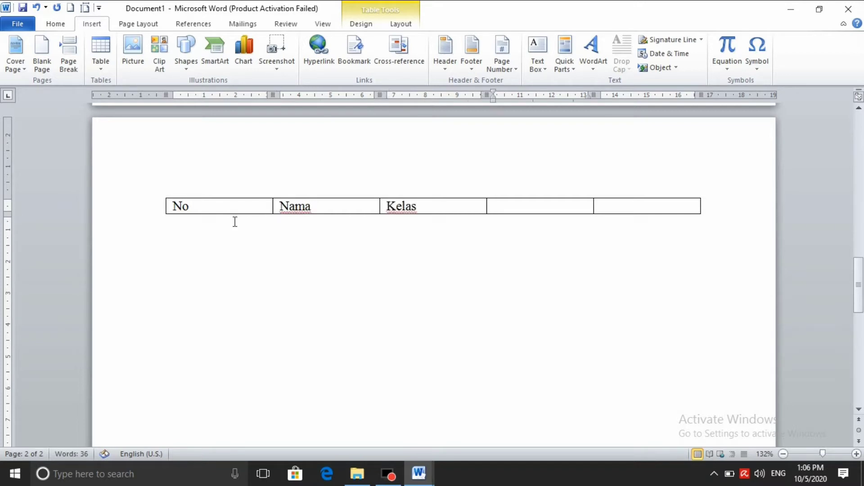
type("ttl")
key("Tab")
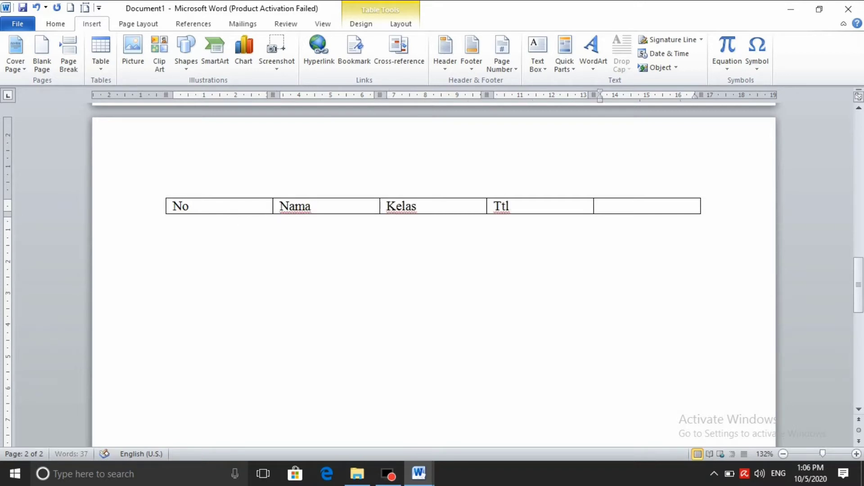
type("h")
type("obi")
- Add a second row with 1, a student's name, 10, 31 januari and Olah raga
key("Tab")
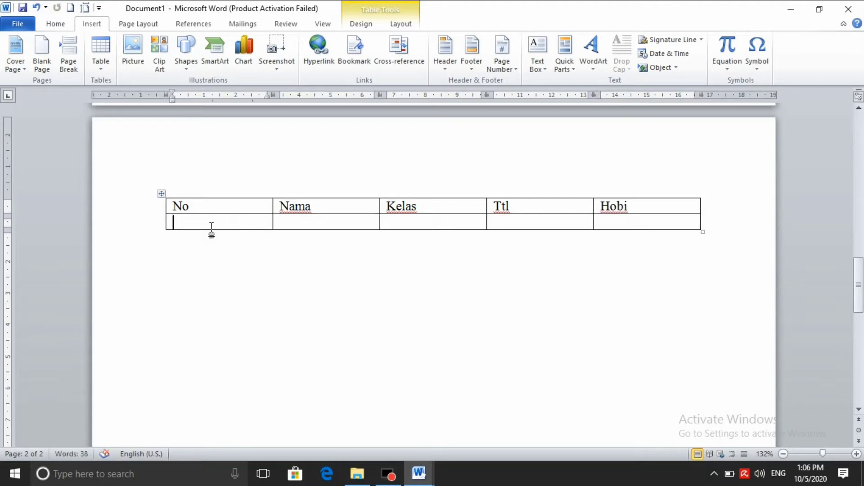
type("1")
key("Tab")
type("sahar")
key("Tab")
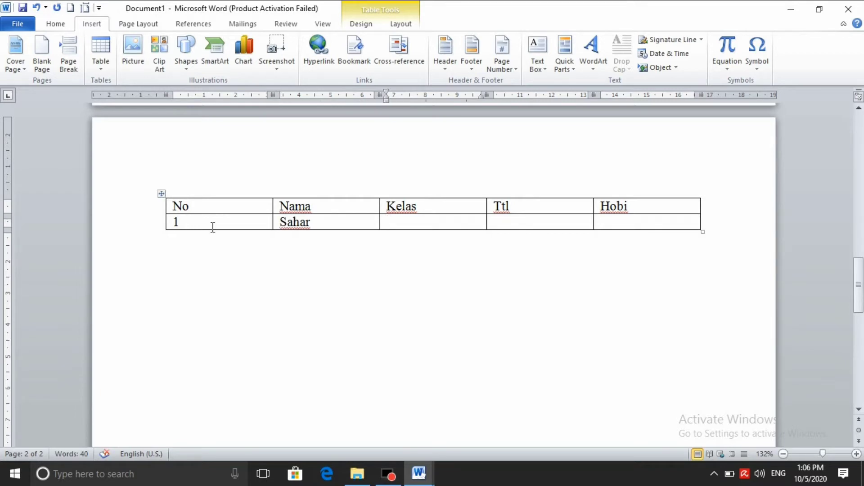
type("10")
key("Tab")
type("31")
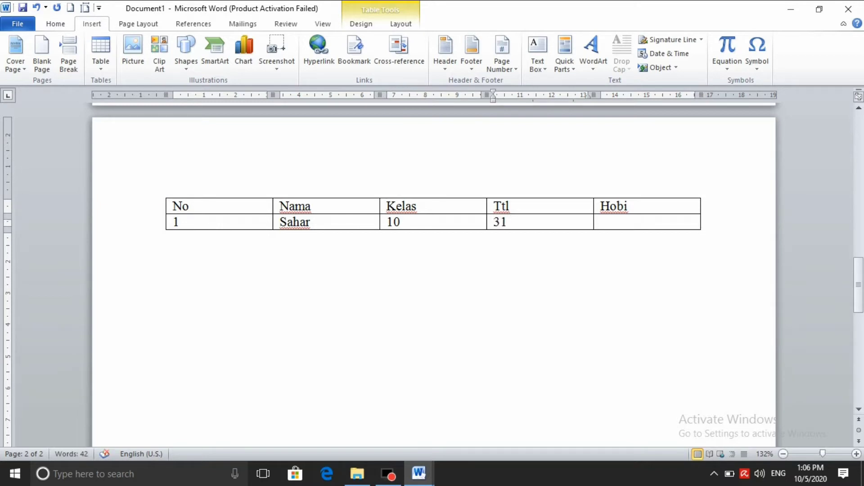
type("jan")
type("uas")
key("BackSpace")
type("ri")
key("Tab")
type("la")
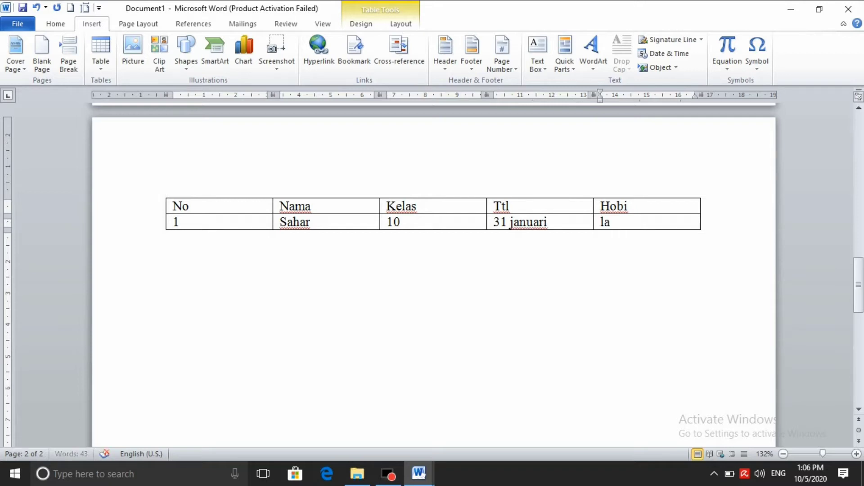
type("h")
key("BackSpace")
key("BackSpace")
key("BackSpace")
type("o")
type(" raga")
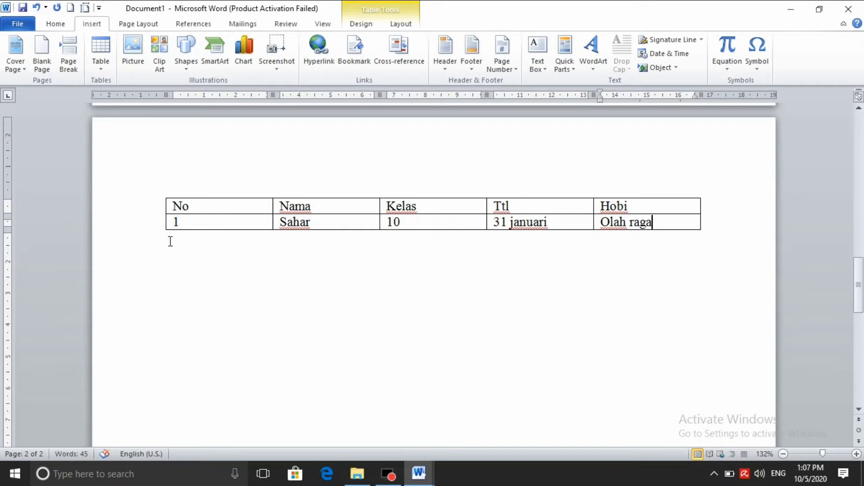
- Add a third row with 2, a student's name, 12, 32 and makan
key("Tab")
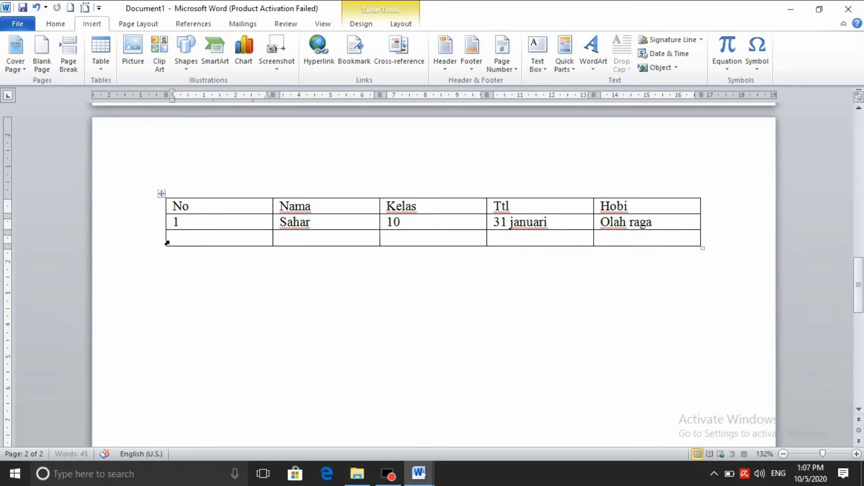
type("2")
key("Tab")
type("re")
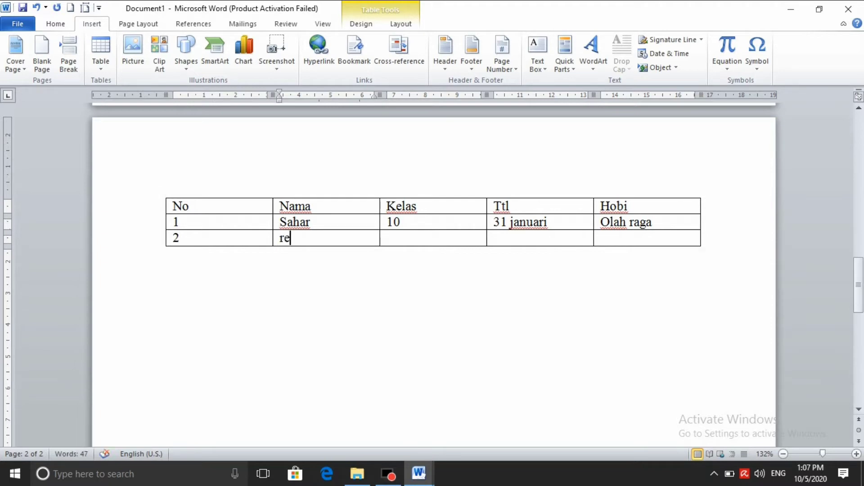
key("Tab")
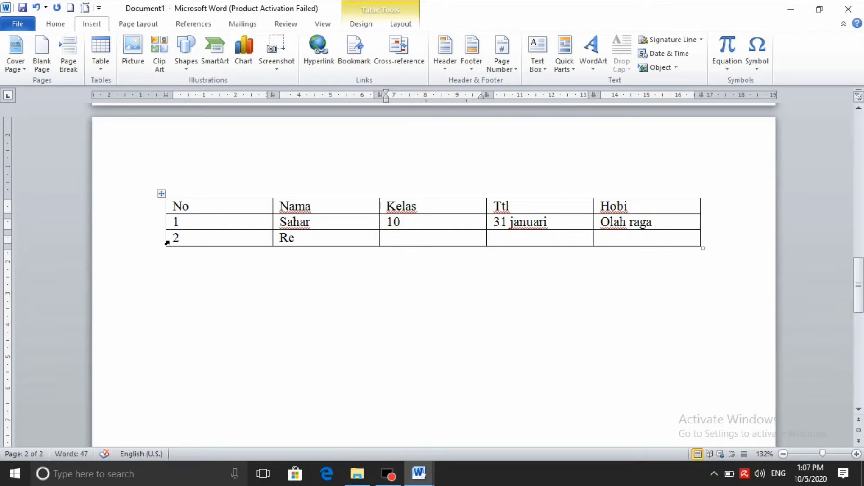
type("12")
key("Tab")
type("32")
key("Tab")
type("makan")
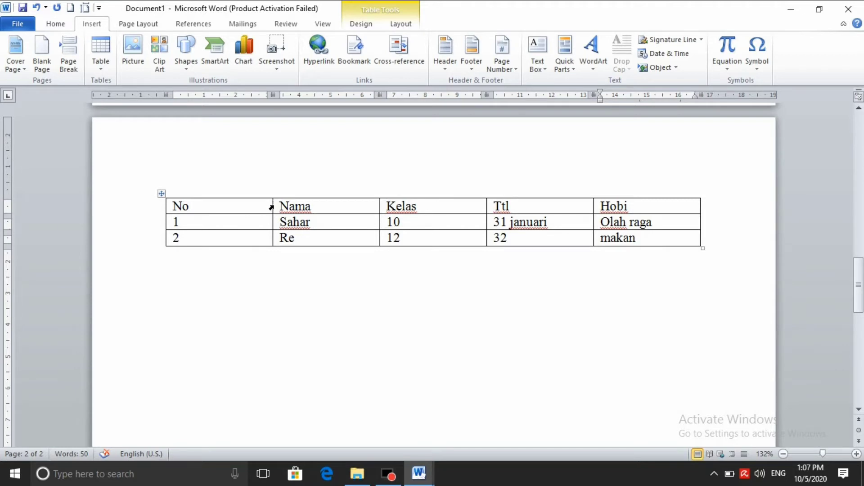
- Narrow the No column and rebalance the Nama, Kelas and Ttl column widths
scroll(272, 206, "up", 1)
scroll(272, 231, "down", 1)
scroll(270, 238, "up", 1, "ctrl")
scroll(267, 218, "up", 3, "ctrl")
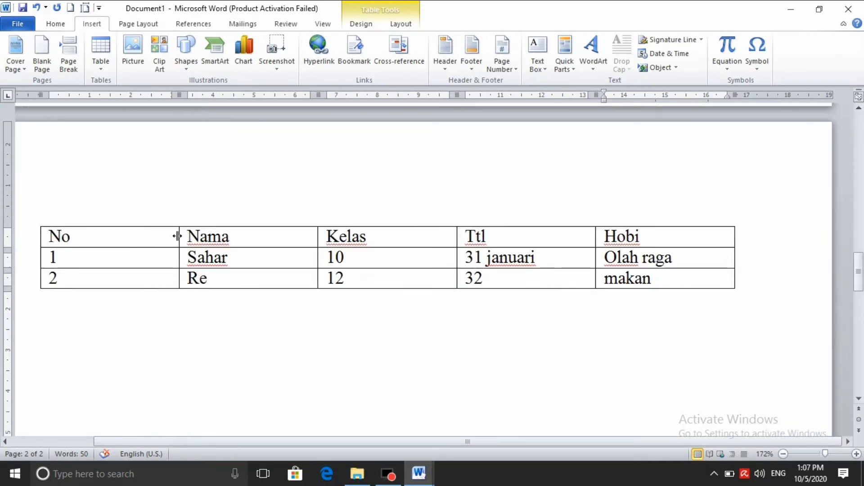
left_click_drag(178, 237, 80, 240)
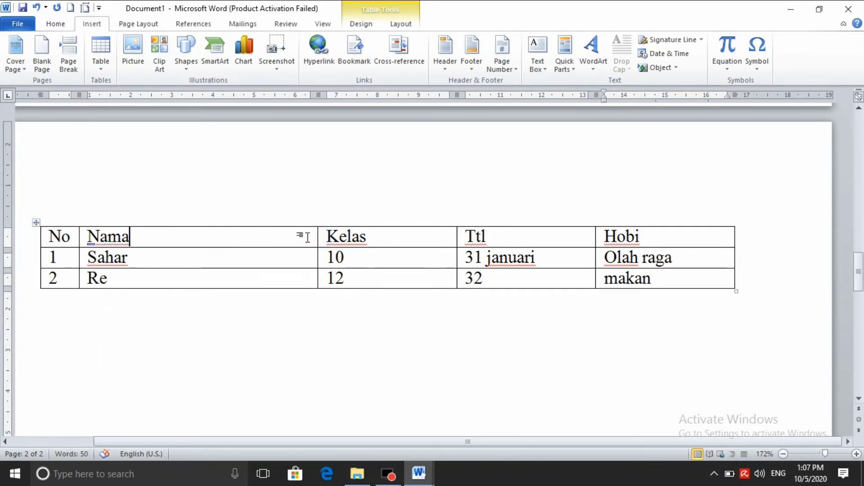
left_click(314, 237)
mouse_move(316, 237)
left_mouse_down()
mouse_move(297, 238)
mouse_move(305, 238)
left_mouse_up()
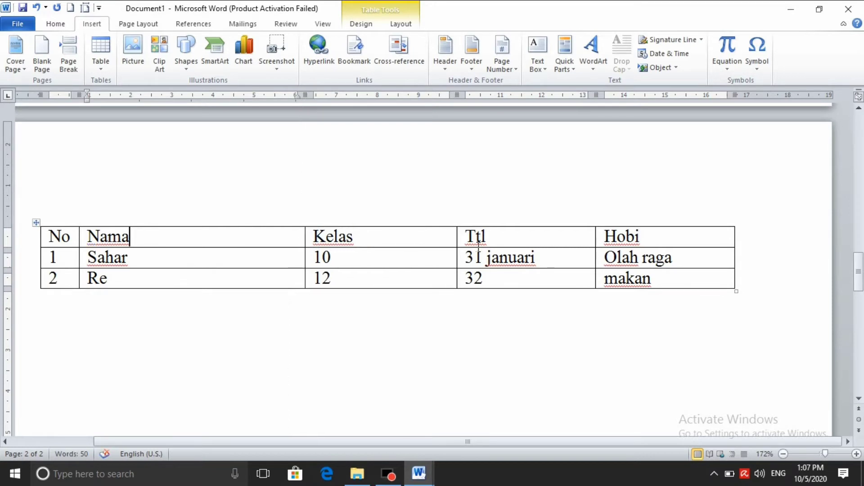
left_click_drag(457, 239, 429, 239)
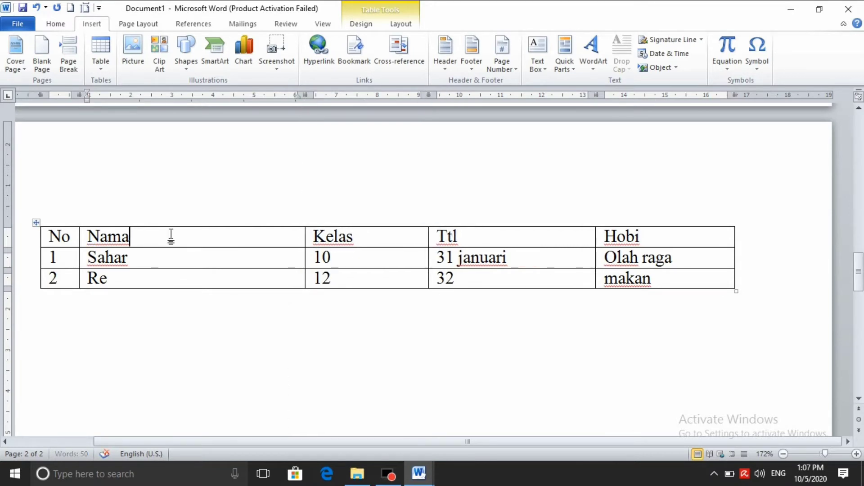
- Make the header row taller and set its headers in bold
left_click_drag(393, 246, 394, 263)
left_click(395, 245)
left_click(443, 399)
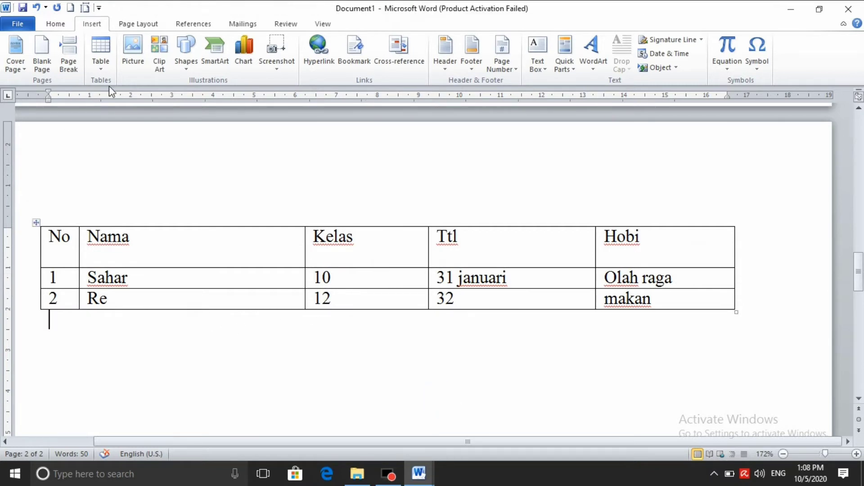
left_click_drag(70, 242, 638, 256)
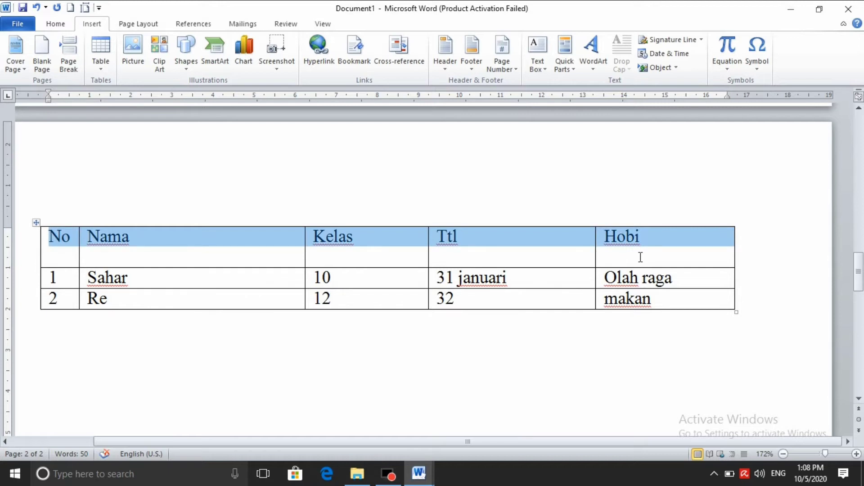
left_click(56, 25)
left_click(105, 63)
left_click(91, 24)
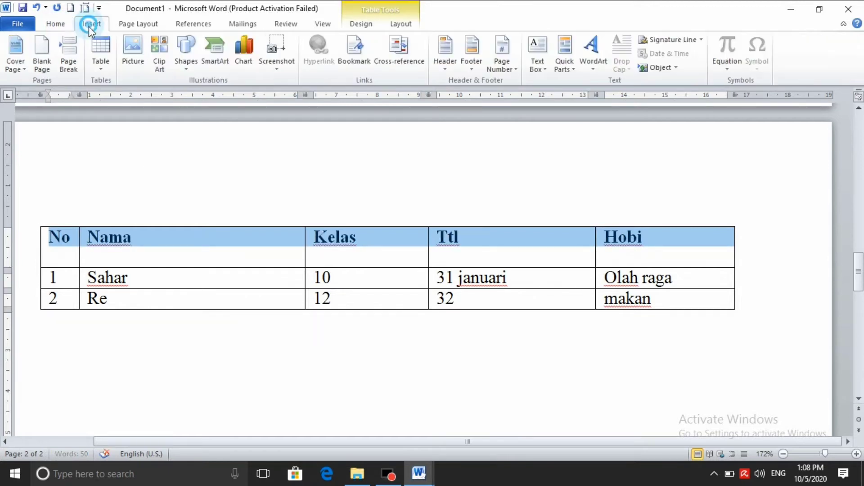
left_click(165, 373)
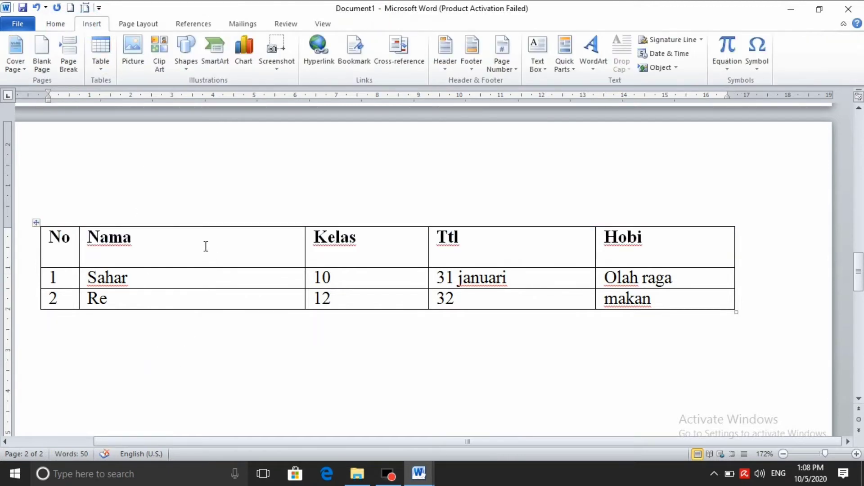
- Draw table borders splitting the first data row's Nama cell and dividing the Nama header cell
left_click(101, 69)
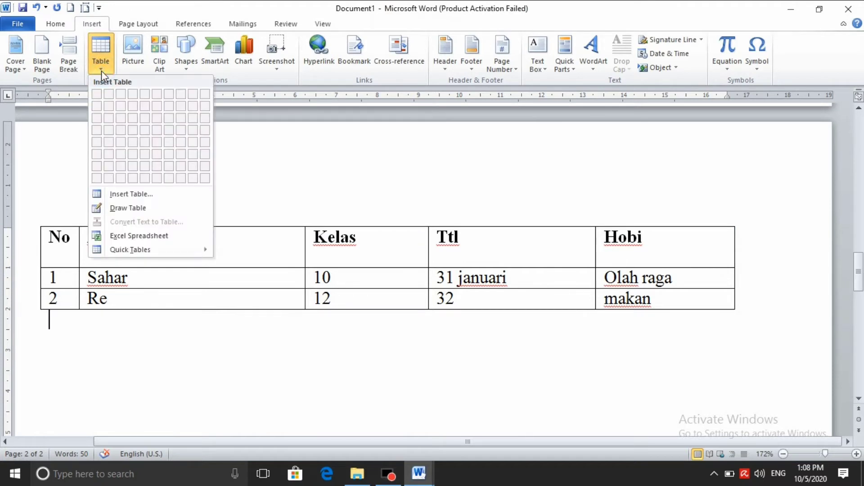
left_click(125, 210)
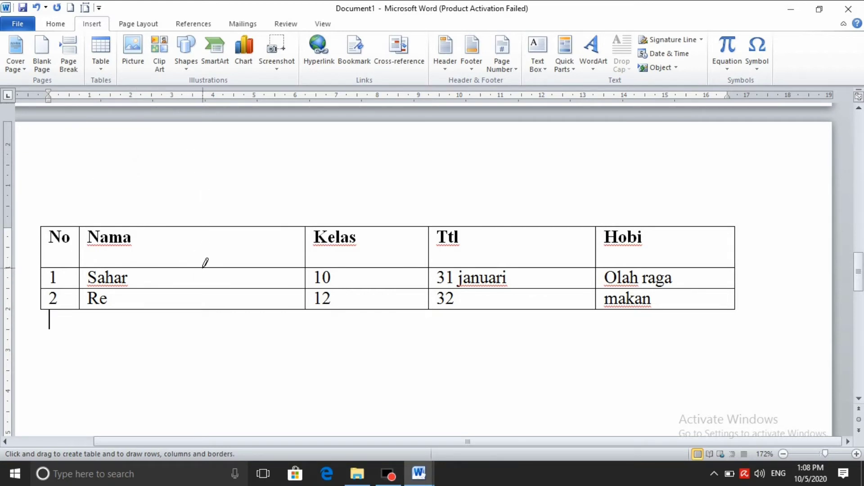
left_click_drag(202, 269, 202, 289)
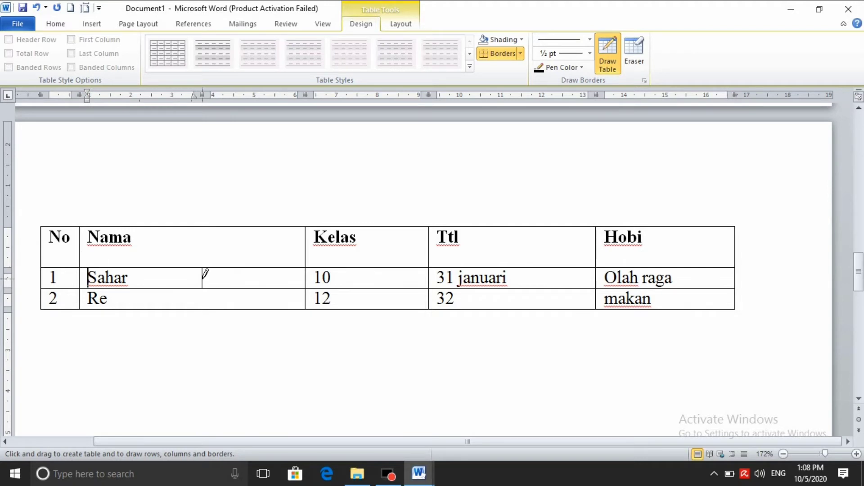
left_click_drag(202, 277, 283, 281)
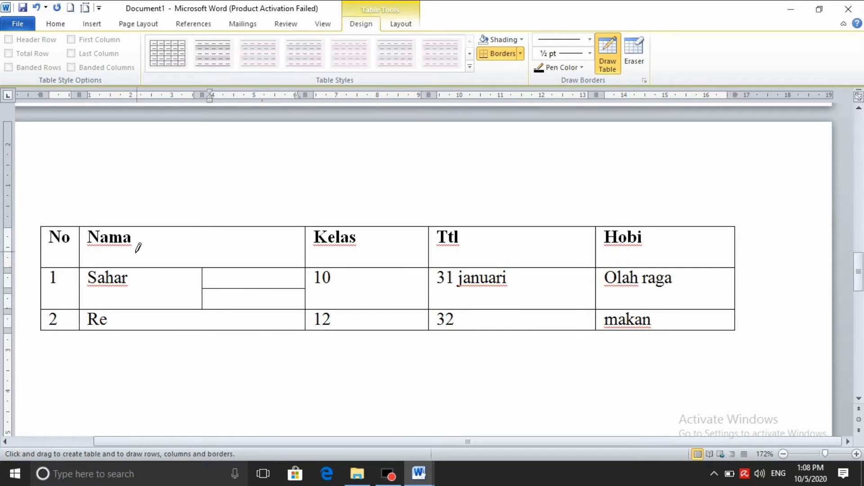
left_click_drag(81, 249, 309, 252)
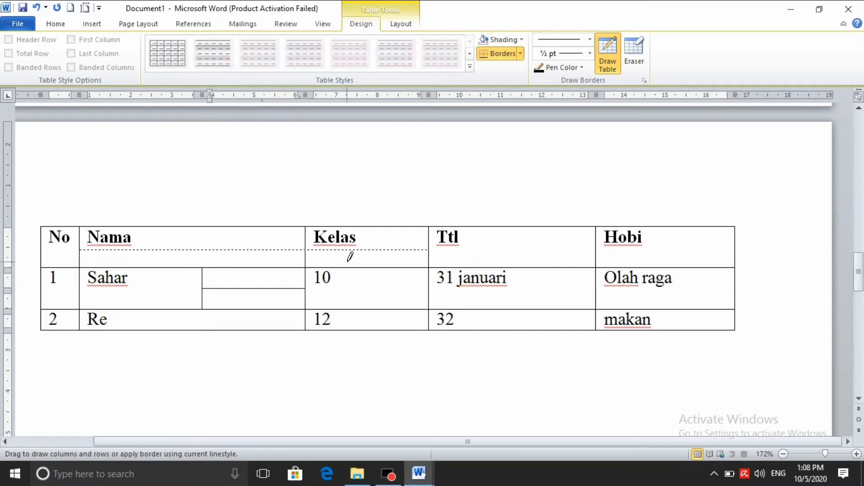
left_click_drag(309, 252, 305, 248)
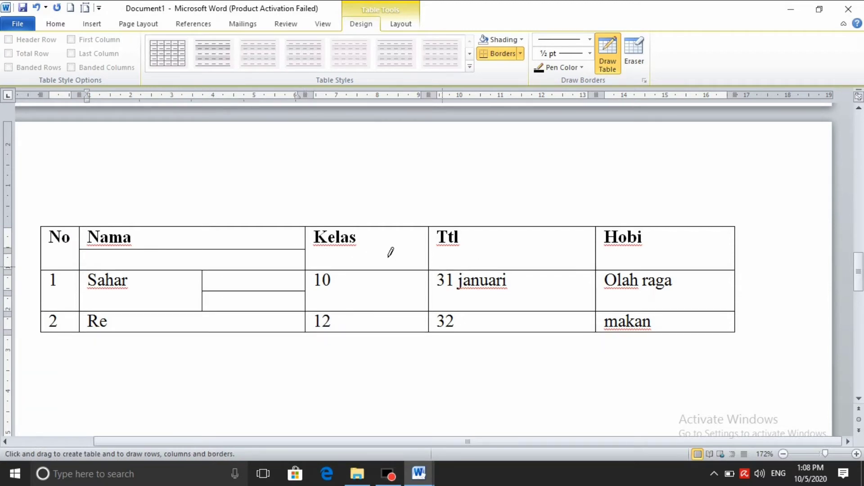
key("Escape")
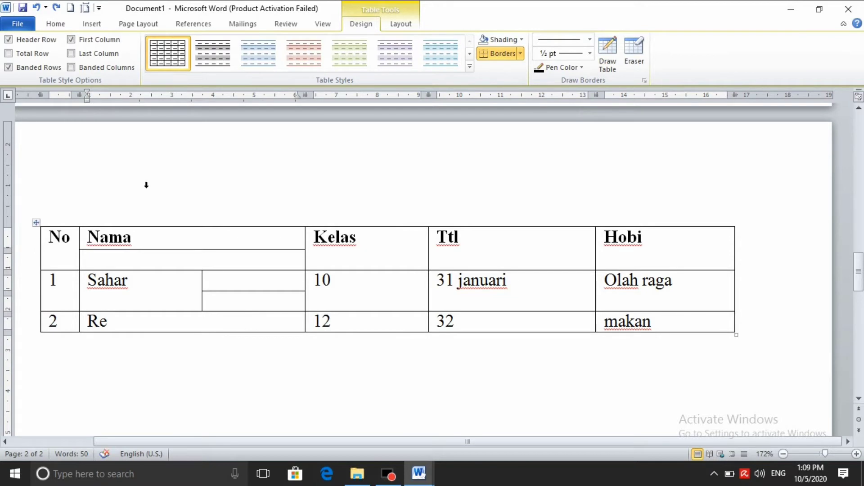
left_click(65, 23)
left_click(90, 24)
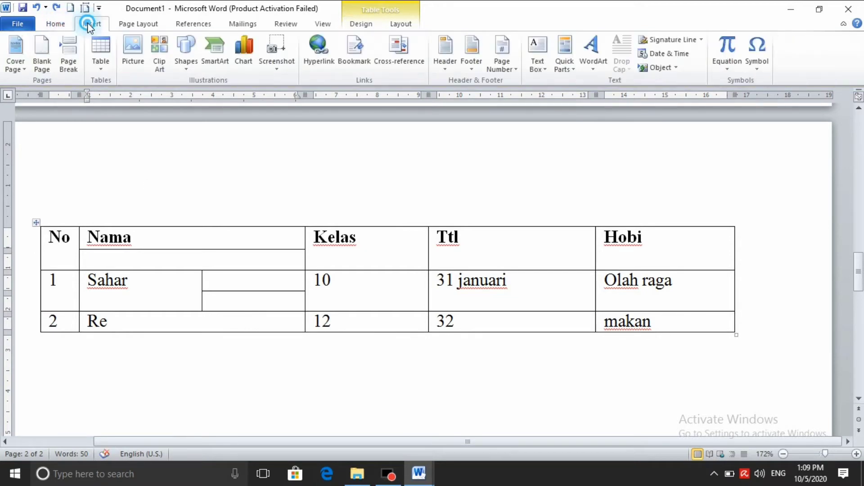
left_click(103, 58)
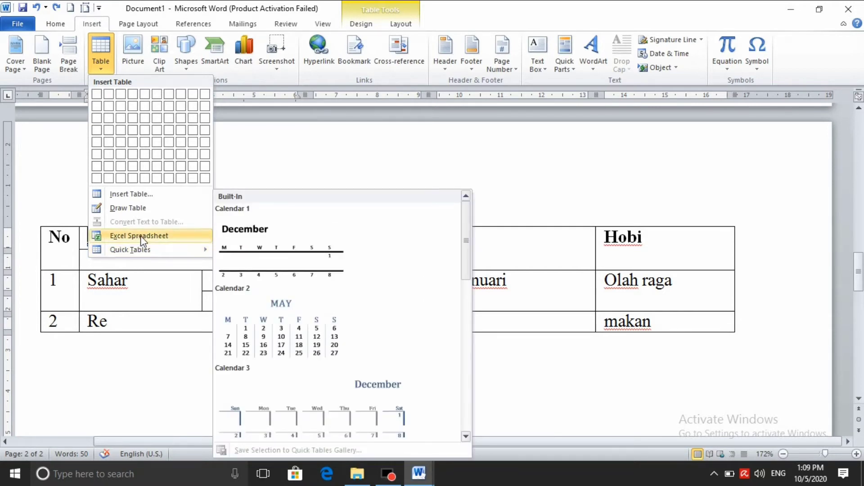
mouse_move(150, 249)
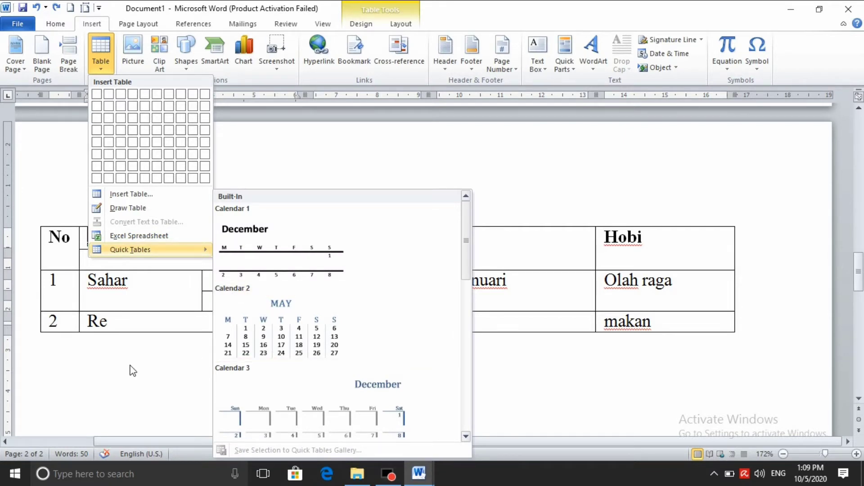
left_click(149, 368)
scroll(306, 335, "down", 5)
scroll(306, 335, "up", 1)
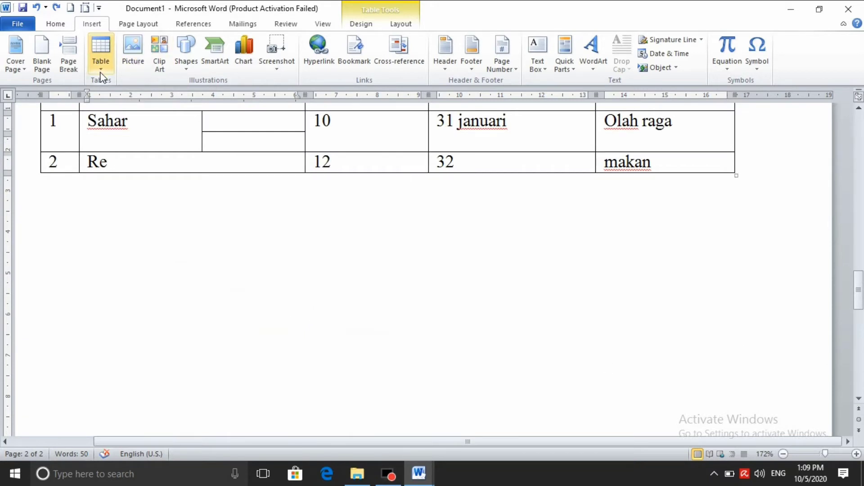
left_click(101, 59)
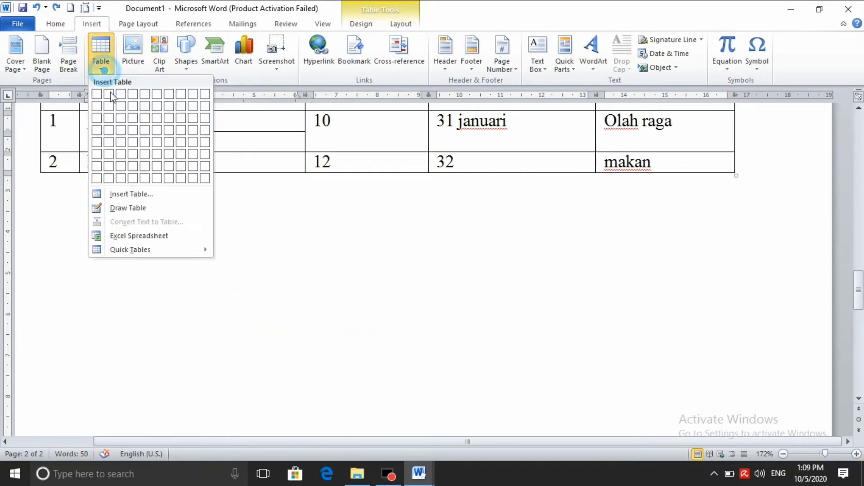
left_click(376, 349)
left_click(403, 266)
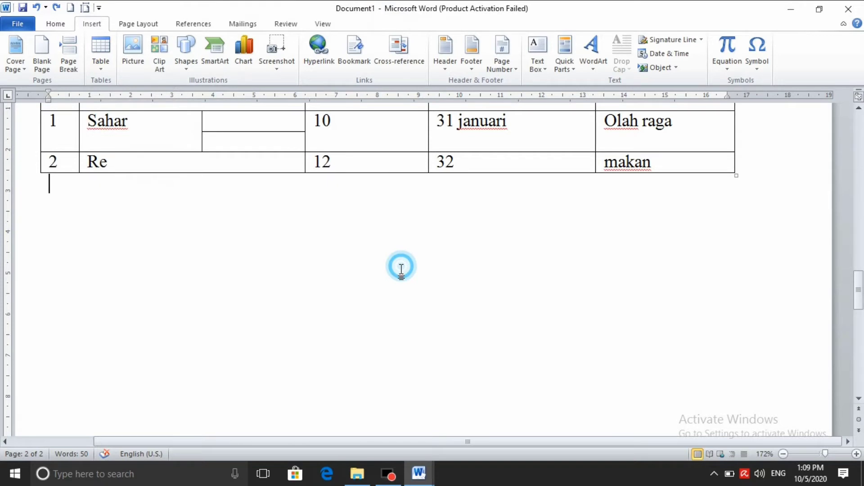
left_click(101, 63)
- Embed a blank Excel spreadsheet below the table and dismiss the activation prompt
left_click(128, 237)
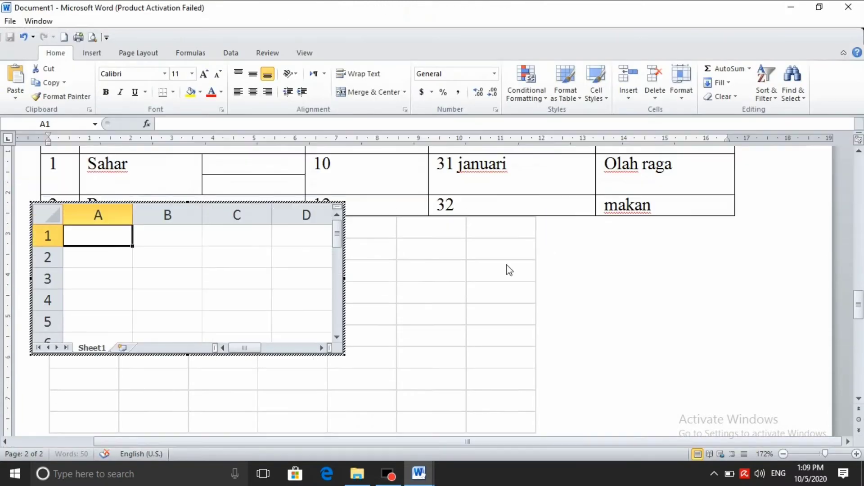
scroll(519, 224, "down", 4)
scroll(520, 222, "up", 2)
scroll(520, 223, "up", 1)
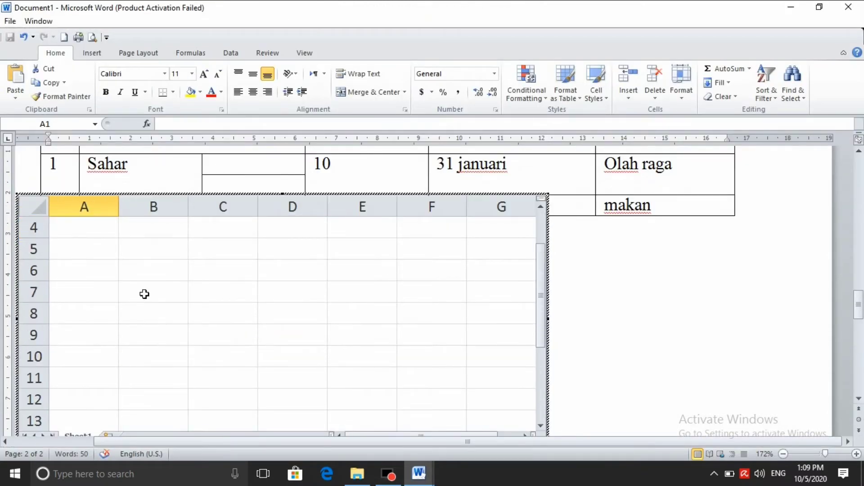
left_click(100, 228)
scroll(149, 241, "up", 1)
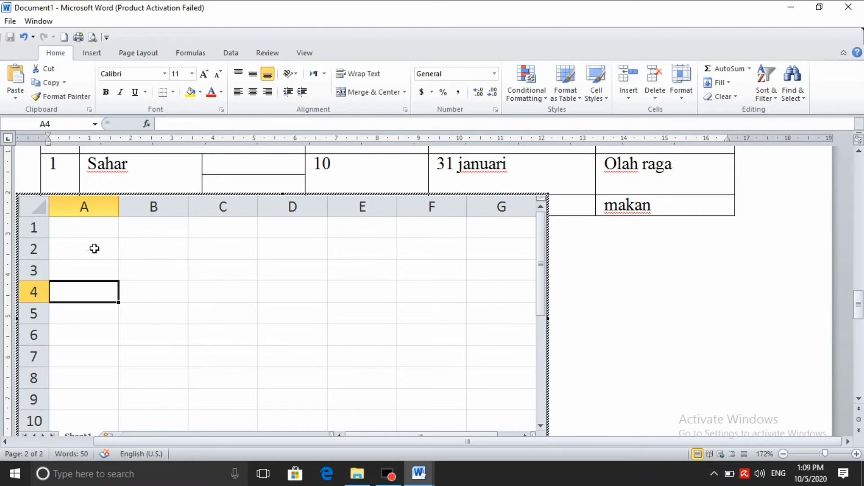
left_click(92, 232)
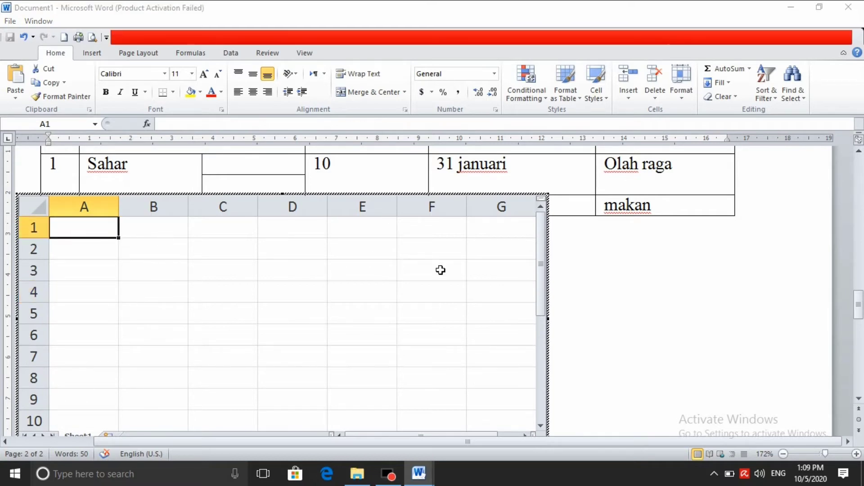
left_click(560, 355)
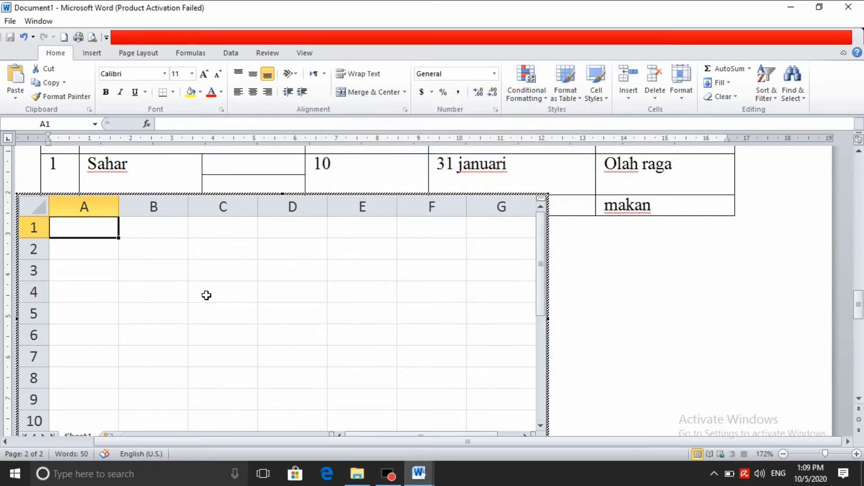
scroll(310, 264, "down", 1)
scroll(315, 263, "up", 1)
scroll(439, 257, "down", 2)
scroll(439, 259, "down", 1)
left_click_drag(858, 305, 860, 321)
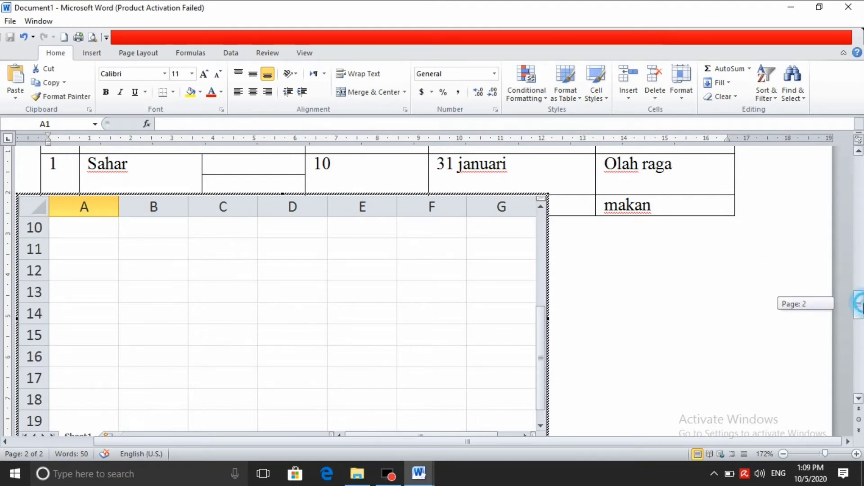
scroll(457, 239, "down", 3)
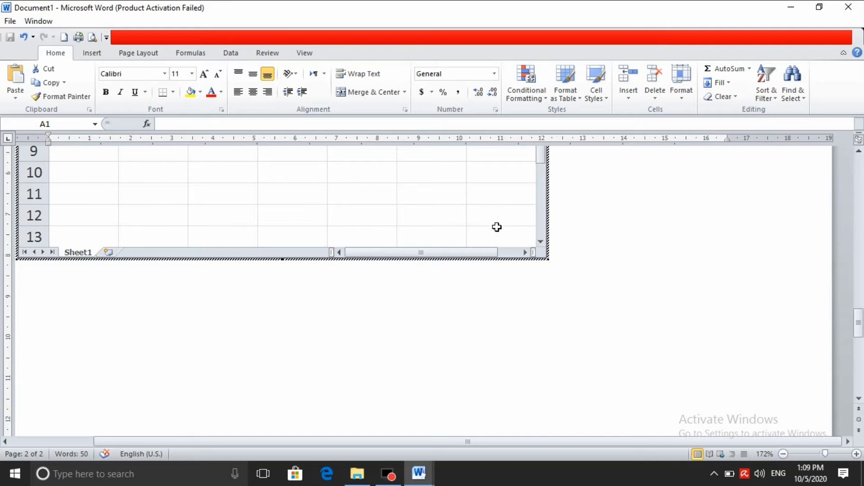
scroll(497, 268, "up", 1)
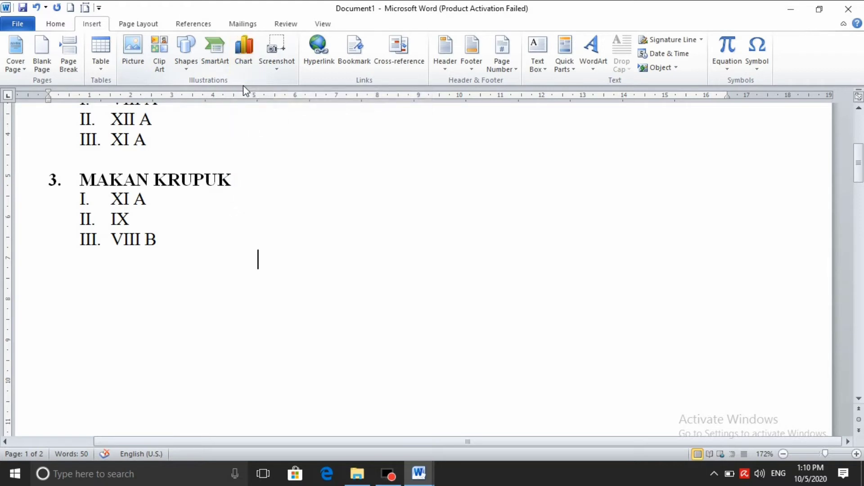
- Place the cursor on the empty line below the MAKAN KRUPUK list on page 1
left_click(257, 309)
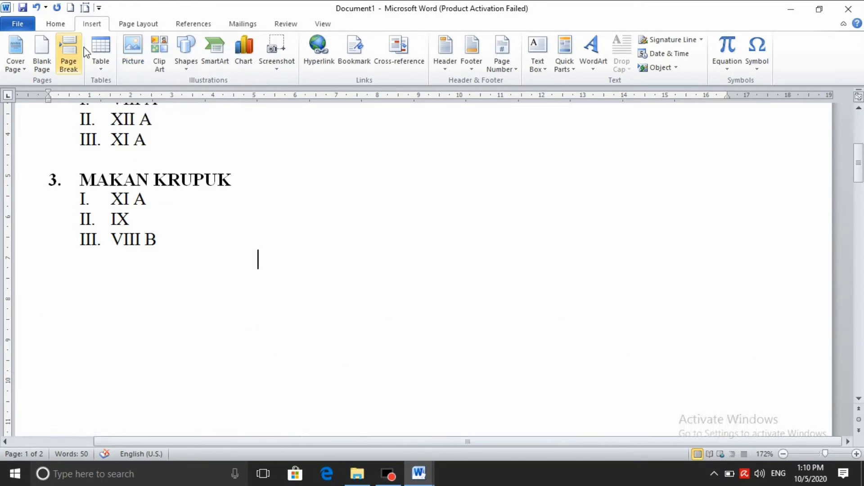
- Insert the AMBALAN ALIYAH FIX picture from the D: drive's photo\logo jadi folder
left_click(131, 57)
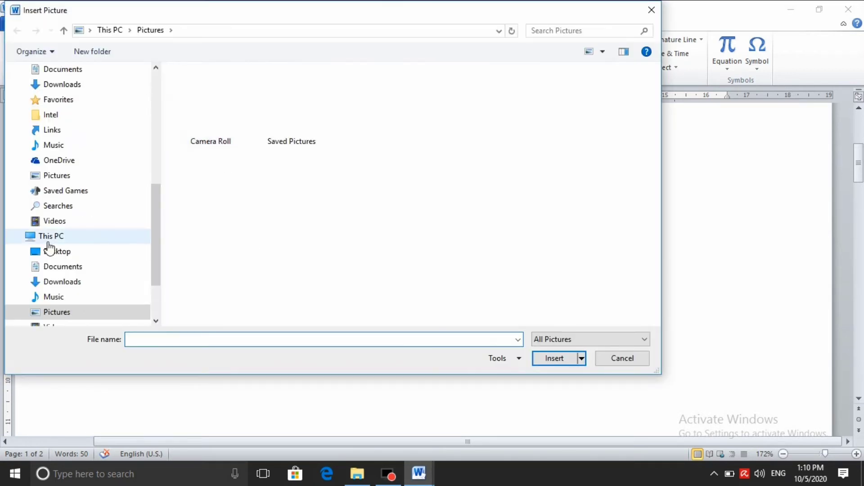
scroll(75, 261, "down", 1)
left_click(76, 312)
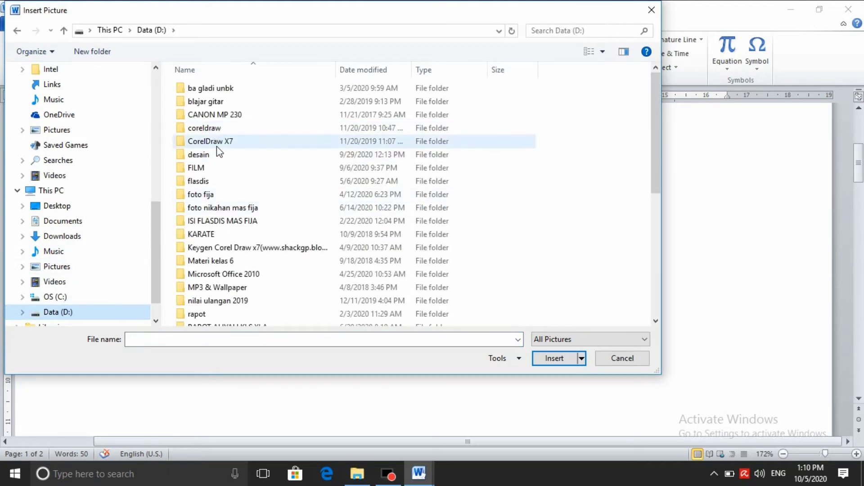
scroll(229, 180, "down", 4)
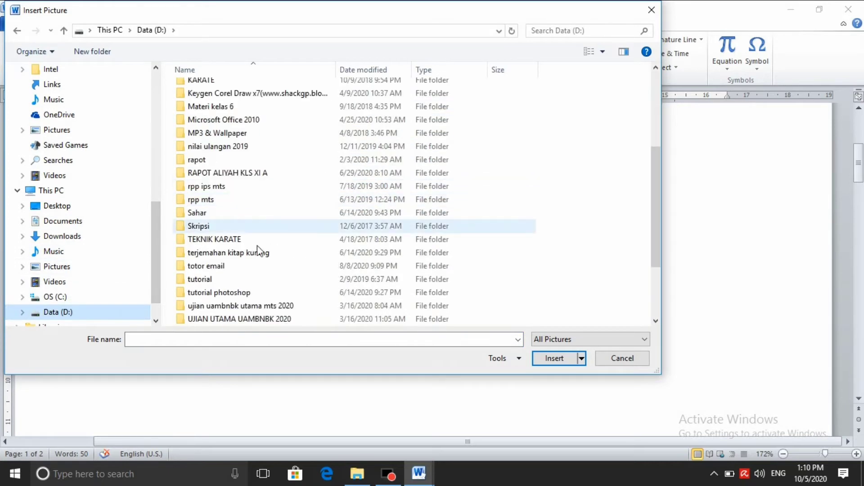
left_click(216, 214)
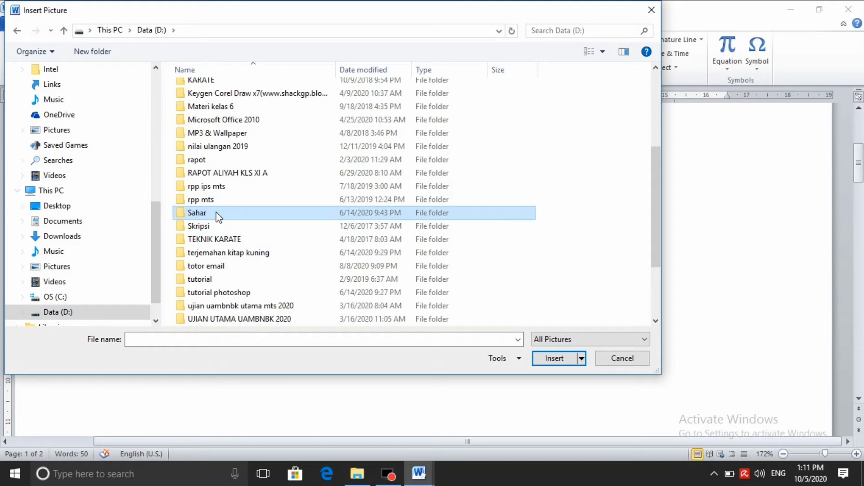
double_click(218, 216)
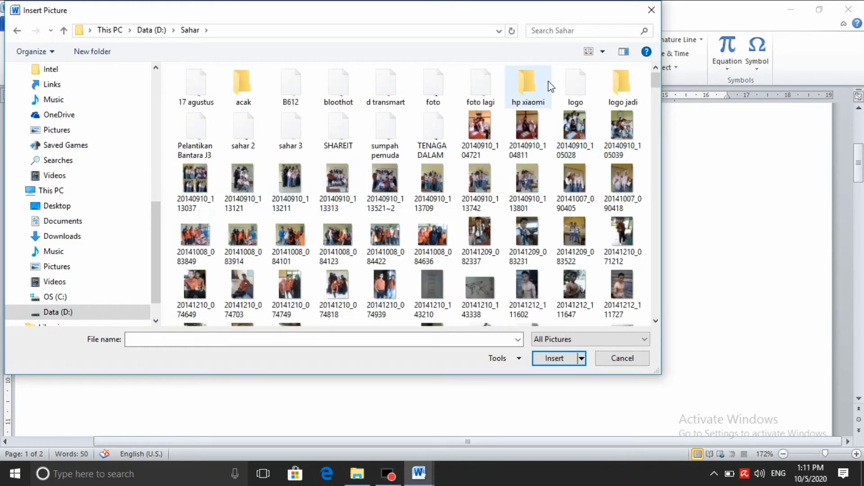
double_click(623, 88)
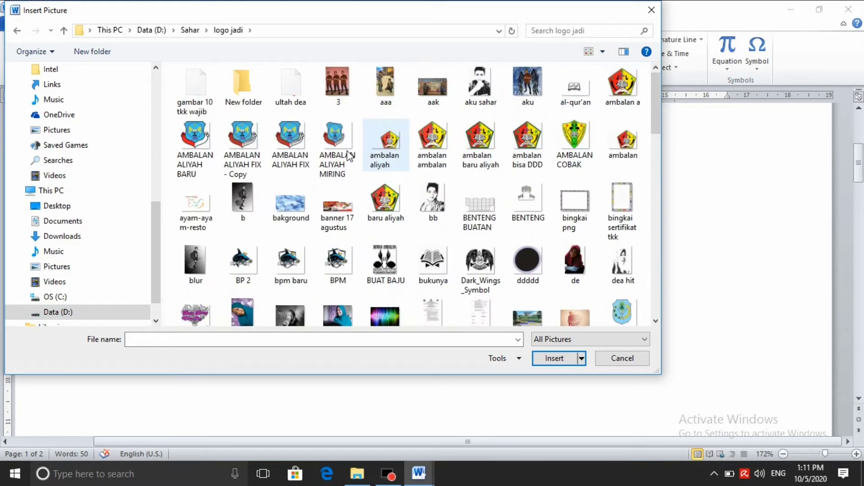
left_click(295, 149)
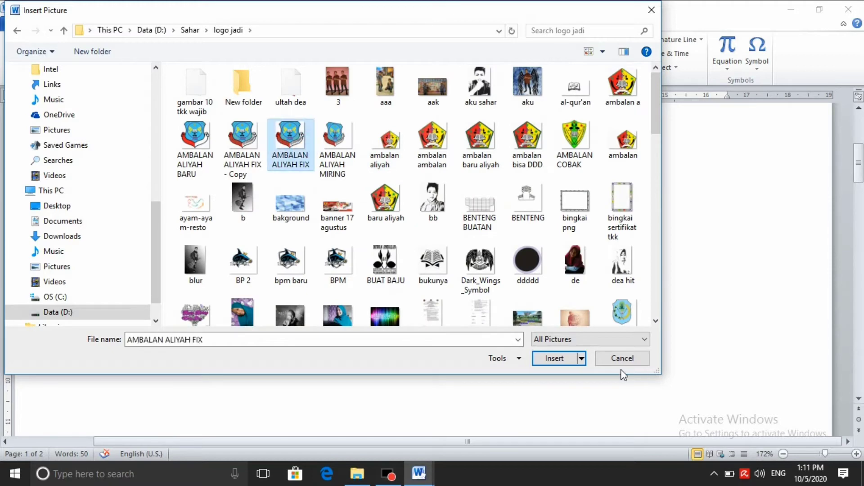
left_click(575, 359)
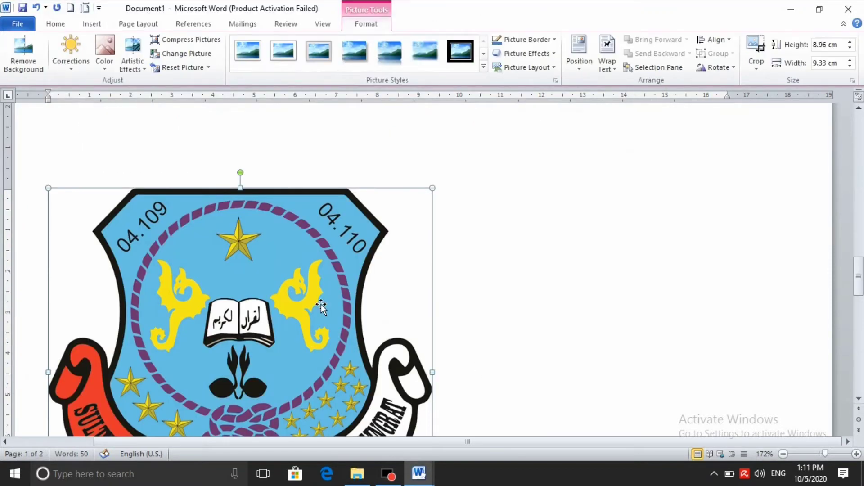
- Set the logo's text wrapping to In Front of Text
scroll(321, 307, "down", 1)
scroll(321, 307, "down", 1)
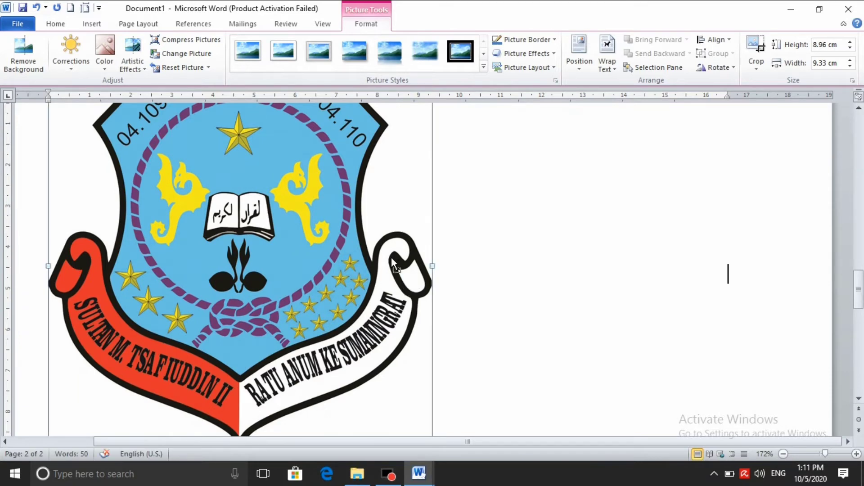
scroll(392, 260, "down", 9)
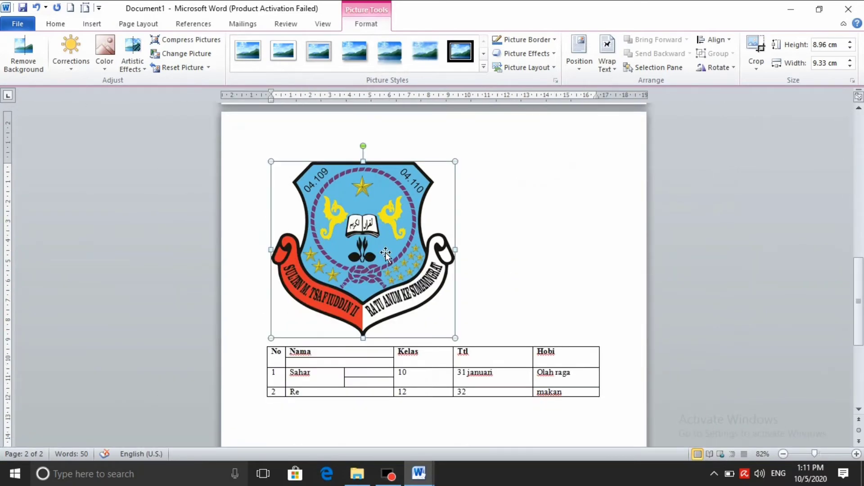
left_click_drag(387, 264, 457, 234)
left_click(607, 59)
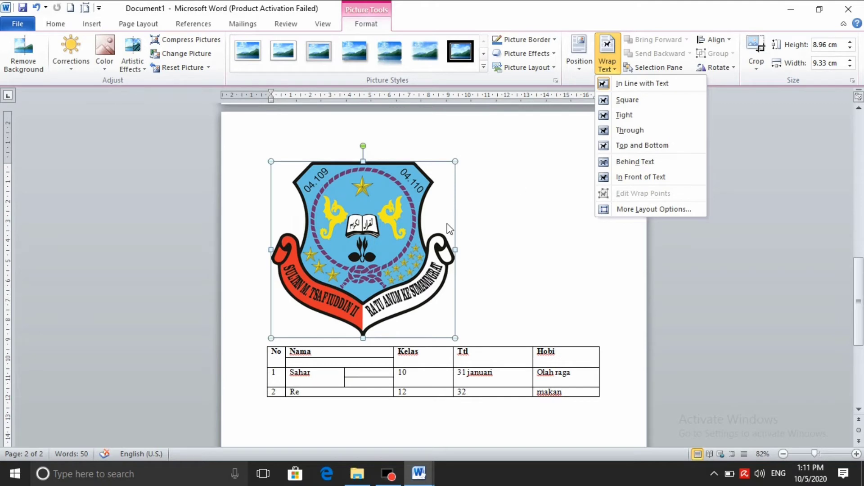
left_click(652, 177)
- Drag the logo down so it sits below the numbered list
scroll(626, 195, "up", 3)
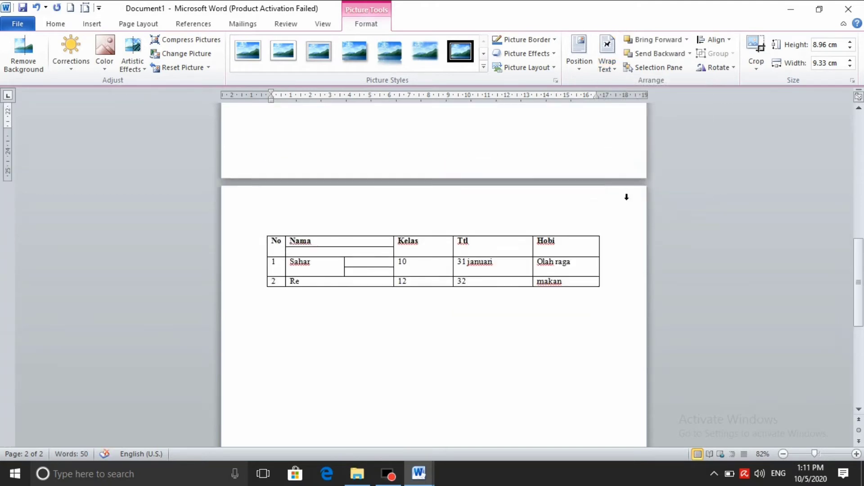
scroll(624, 196, "up", 5)
scroll(624, 199, "up", 5)
scroll(624, 199, "up", 5)
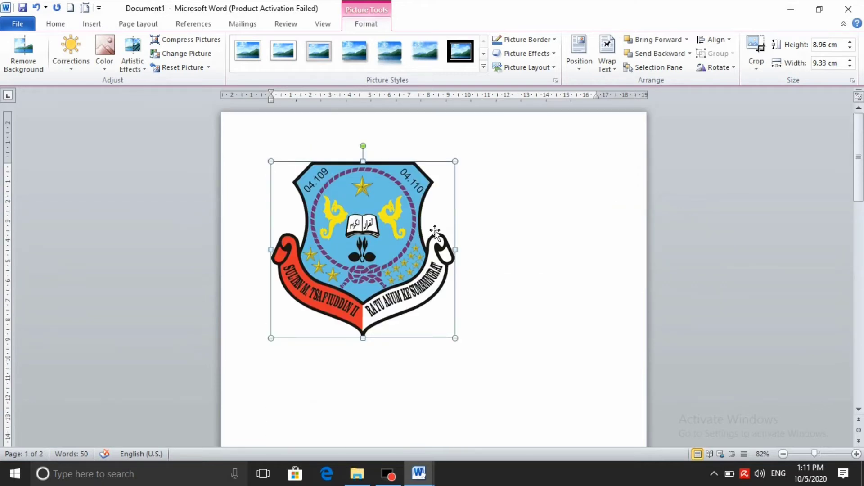
left_click_drag(394, 241, 468, 270)
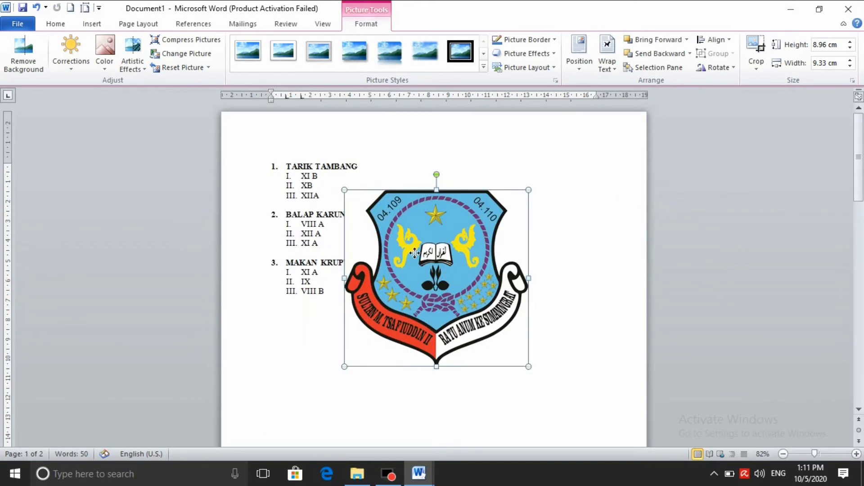
left_click_drag(415, 254, 484, 334)
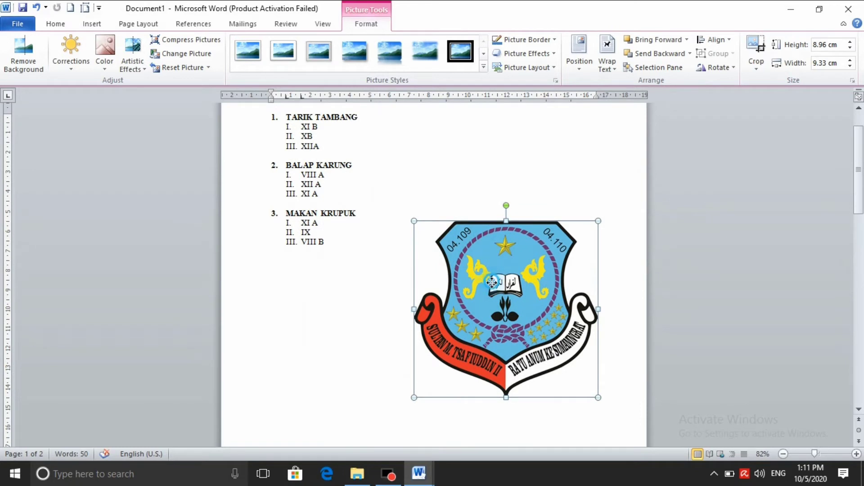
left_click_drag(492, 281, 356, 333)
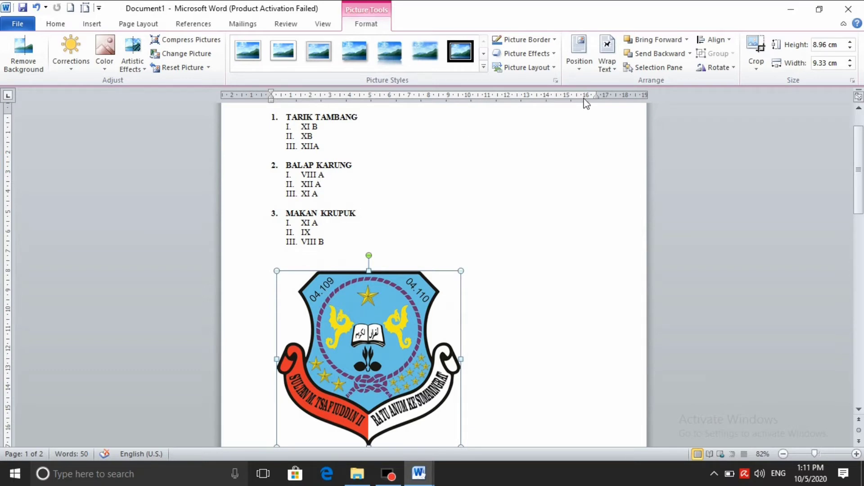
- Send the logo behind the text, move it up over the list, and return to Insert
left_click(612, 64)
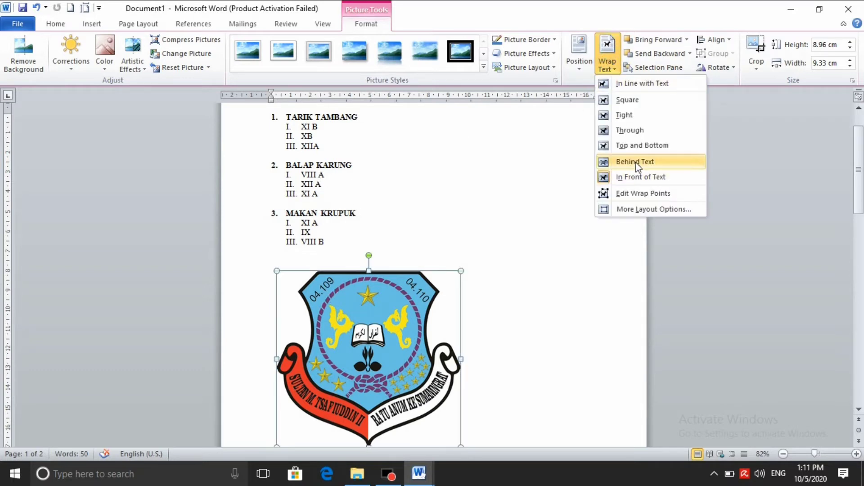
left_click(520, 283)
left_click(412, 312)
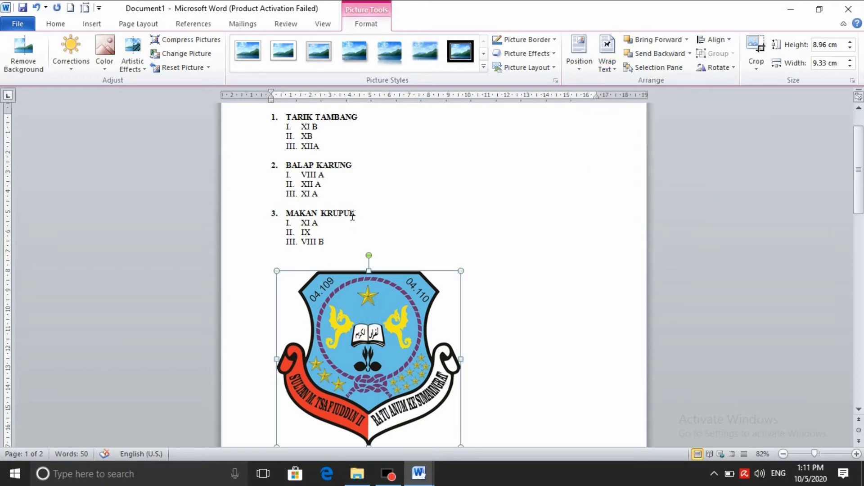
left_click_drag(385, 312, 320, 194)
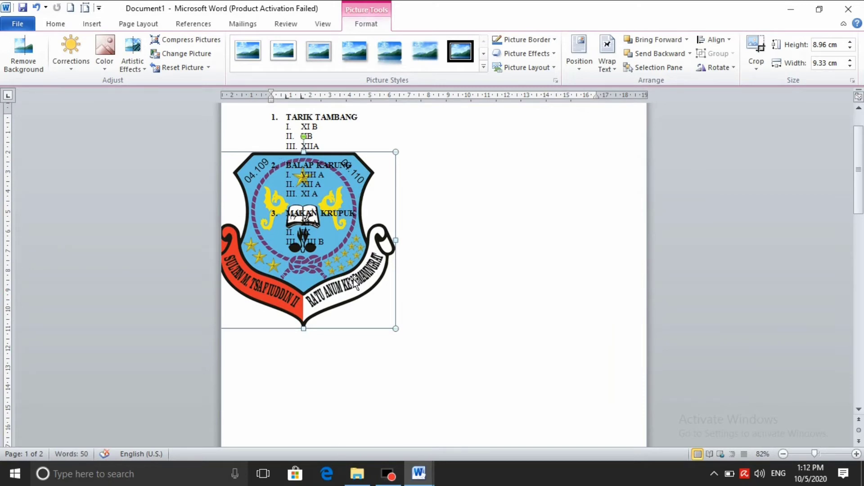
scroll(412, 295, "down", 5)
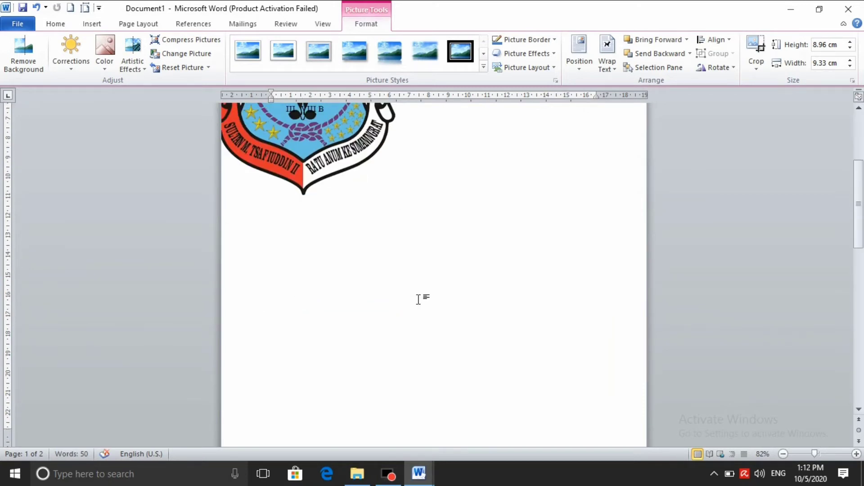
left_click(419, 306)
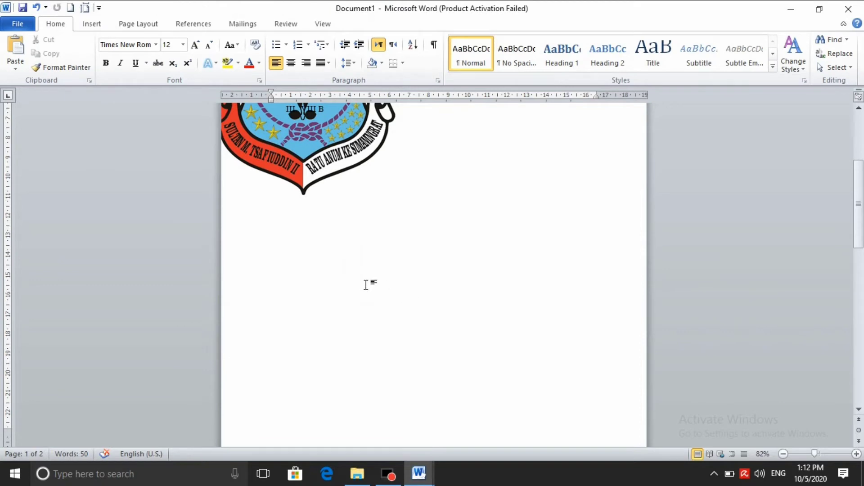
left_click(92, 24)
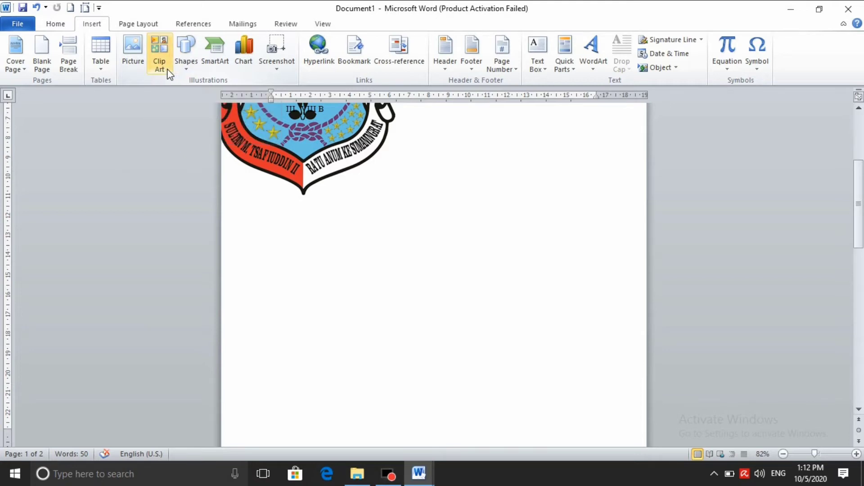
- Search all clip art and insert the Eiffel Tower clip
left_click(164, 68)
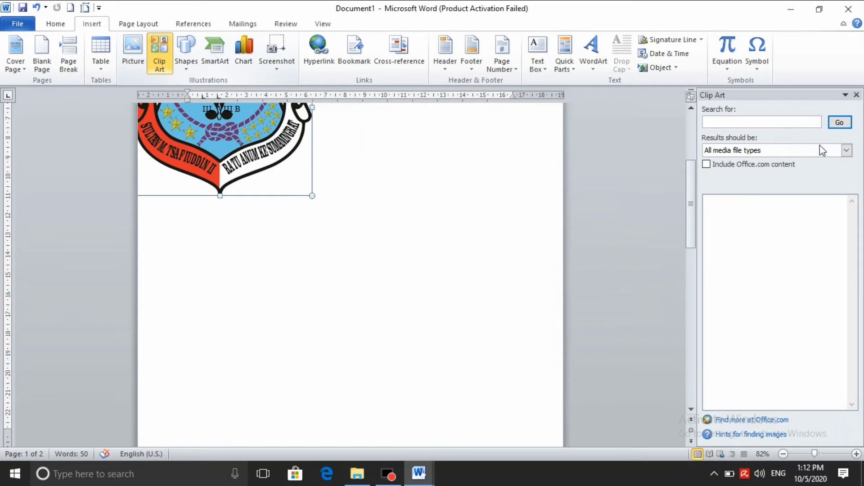
left_click(840, 123)
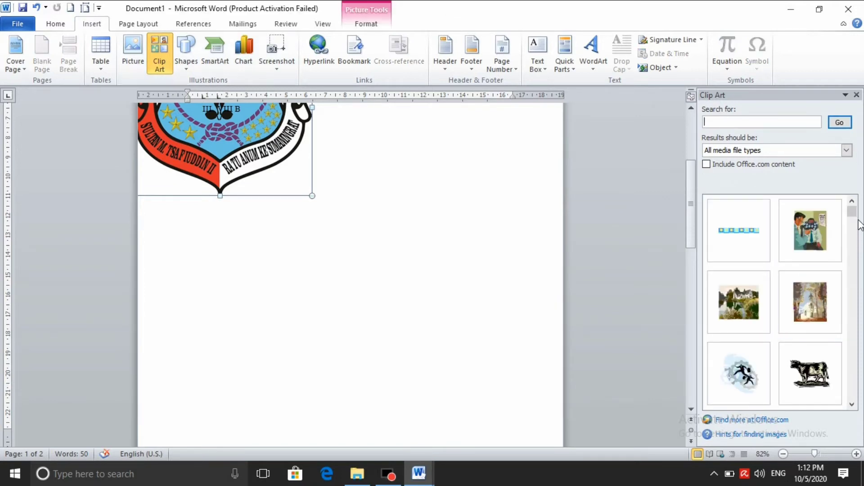
left_click_drag(855, 218, 857, 219)
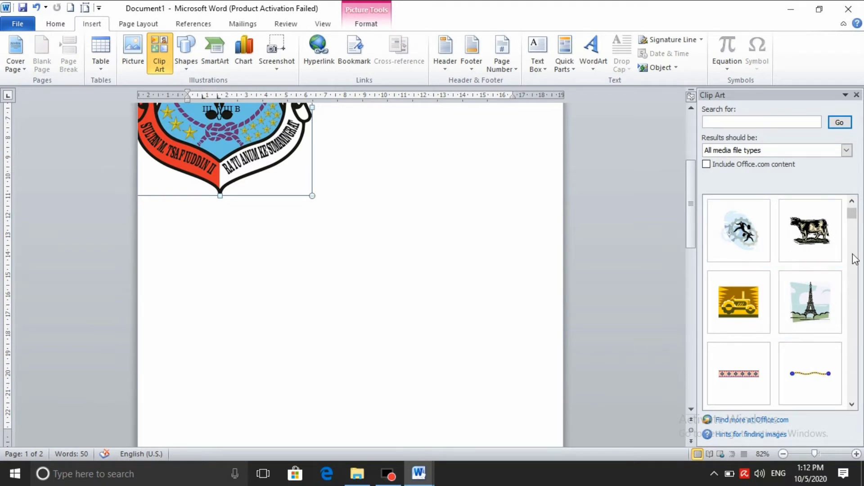
left_click(800, 303)
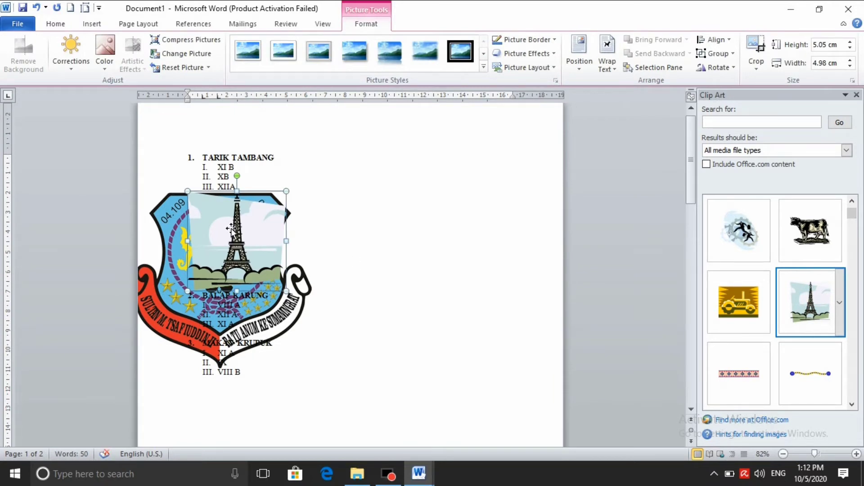
- Float the Eiffel Tower in front of text beside the emblem, enlarged to 8.45 × 8.35 cm
left_click_drag(232, 229, 284, 248)
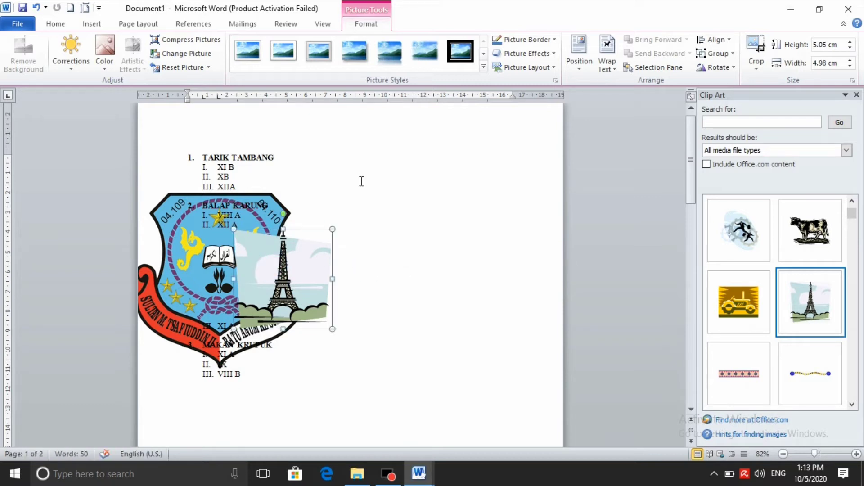
left_click(607, 52)
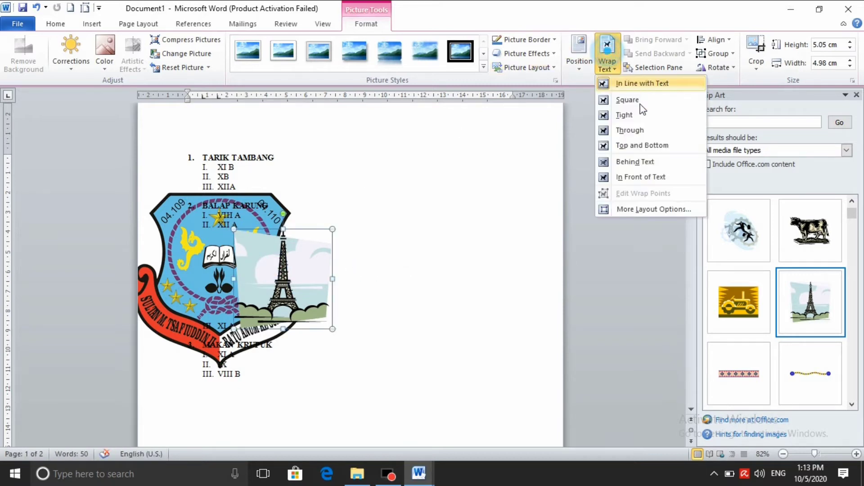
left_click(636, 177)
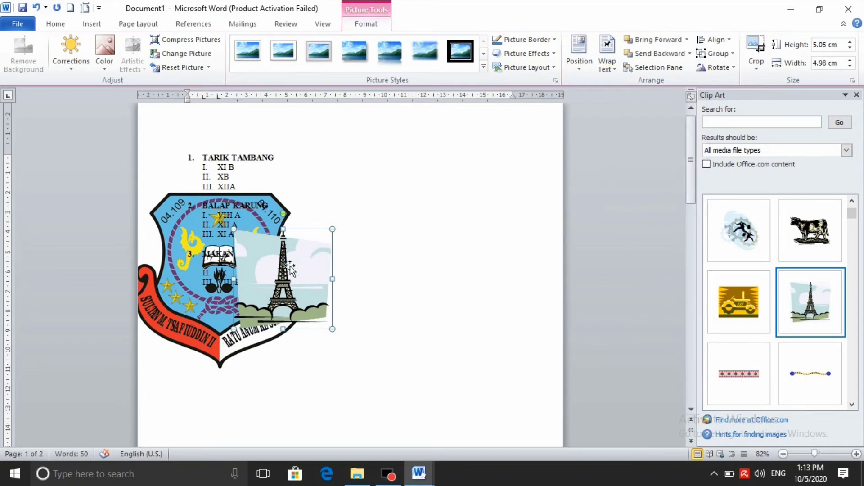
left_click_drag(289, 265, 412, 271)
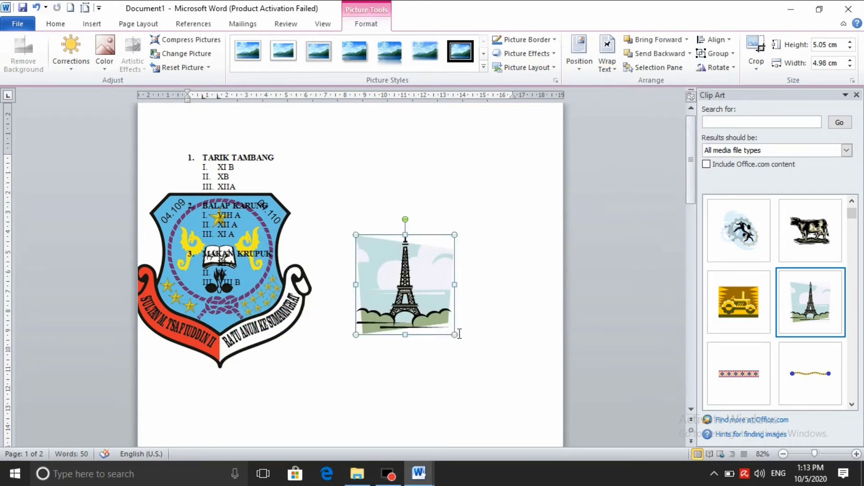
left_click_drag(454, 335, 521, 401)
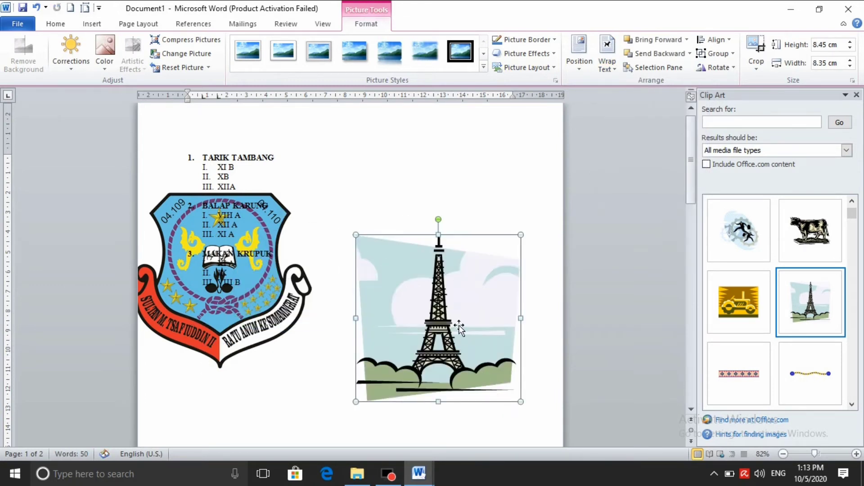
left_click_drag(456, 315, 441, 239)
- Insert the tractor clip art, set it in front of text, and move and resize it below the Eiffel Tower
left_click(505, 361)
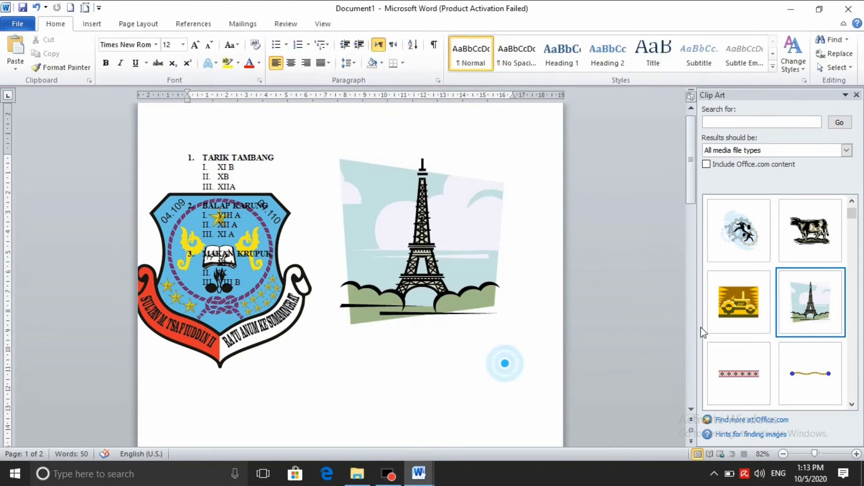
left_click(733, 315)
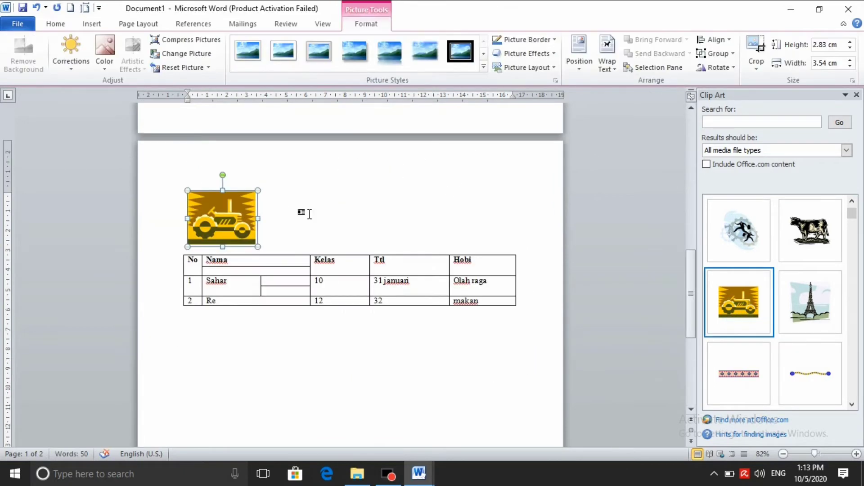
left_click(615, 66)
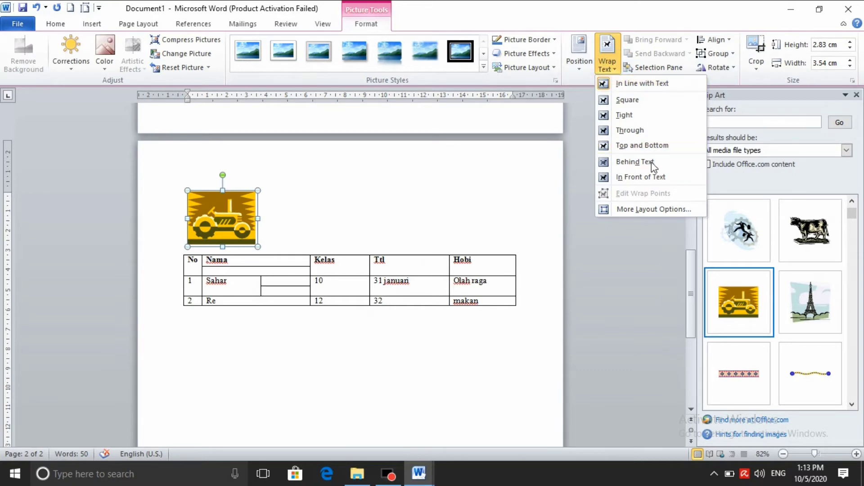
left_click(648, 175)
scroll(447, 143, "up", 3)
scroll(448, 147, "up", 5)
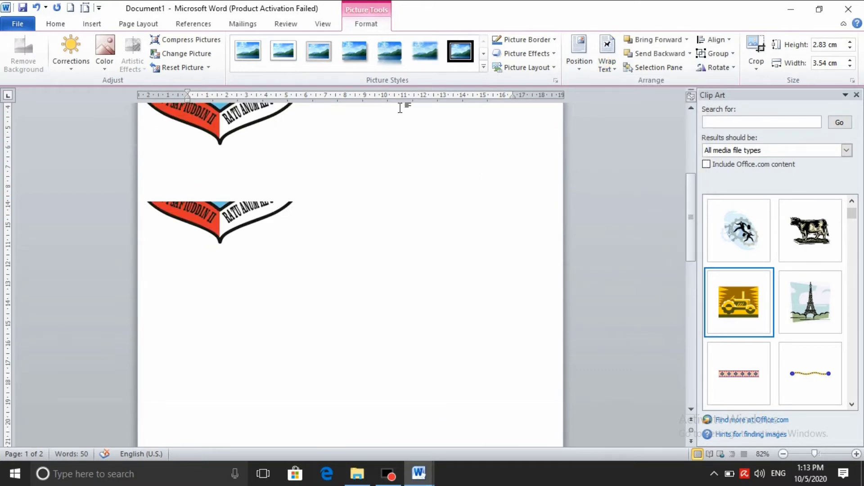
scroll(405, 106, "up", 4)
scroll(401, 110, "up", 2)
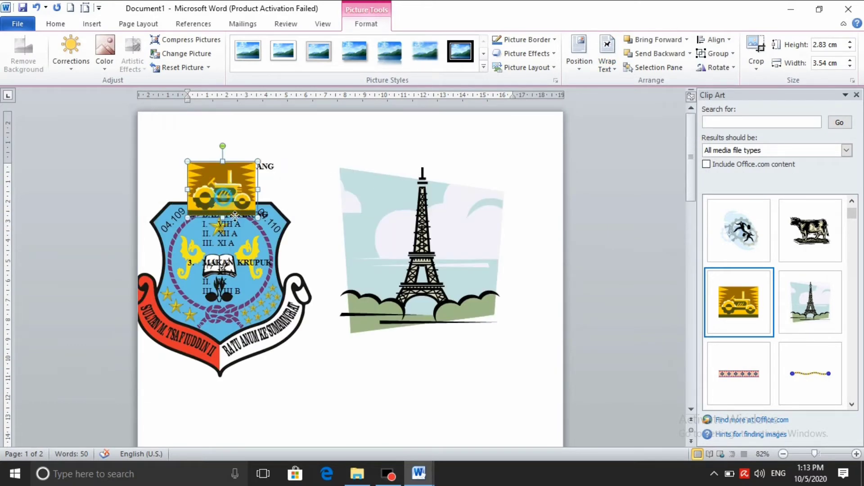
left_click_drag(241, 201, 414, 397)
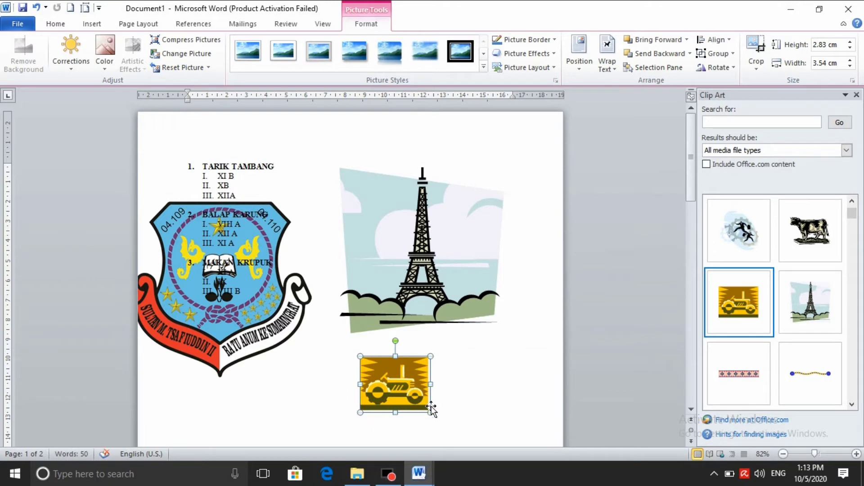
left_click_drag(431, 413, 515, 450)
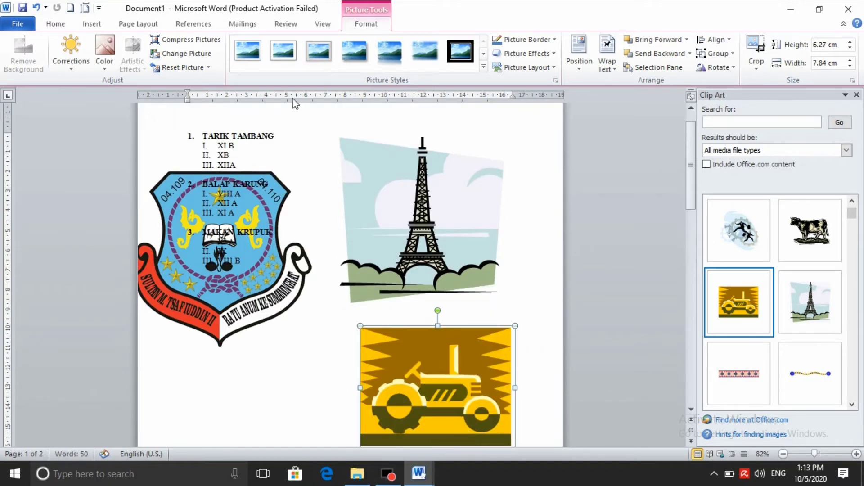
- Delete the Eiffel Tower and tractor pictures
left_click(92, 24)
left_click(391, 208)
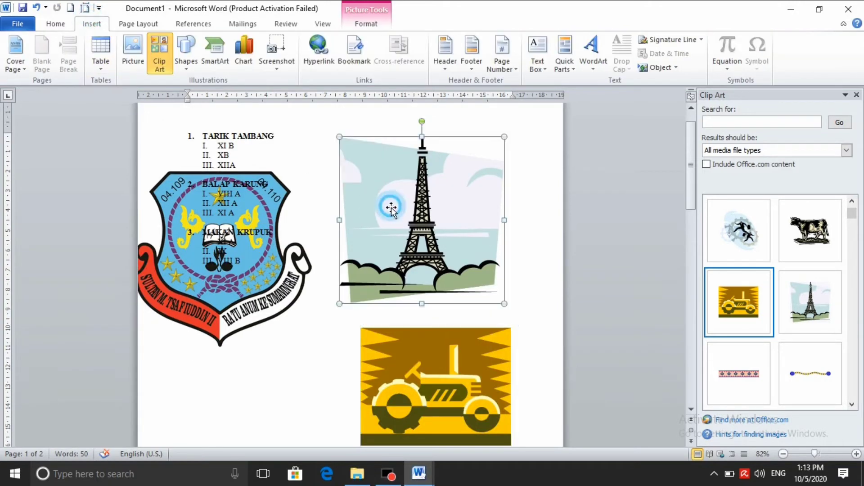
key("Delete")
key("Delete")
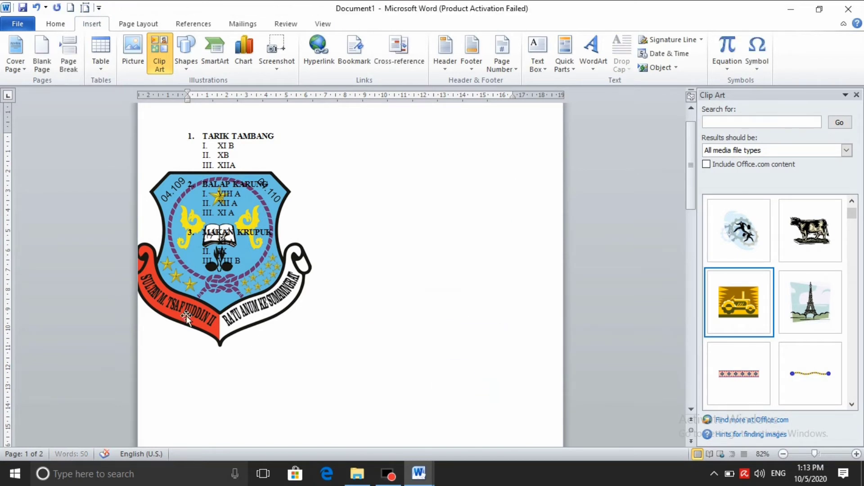
- Select the school emblem and draw a Cube shape beside the numbered list
left_click(215, 327)
key("Delete")
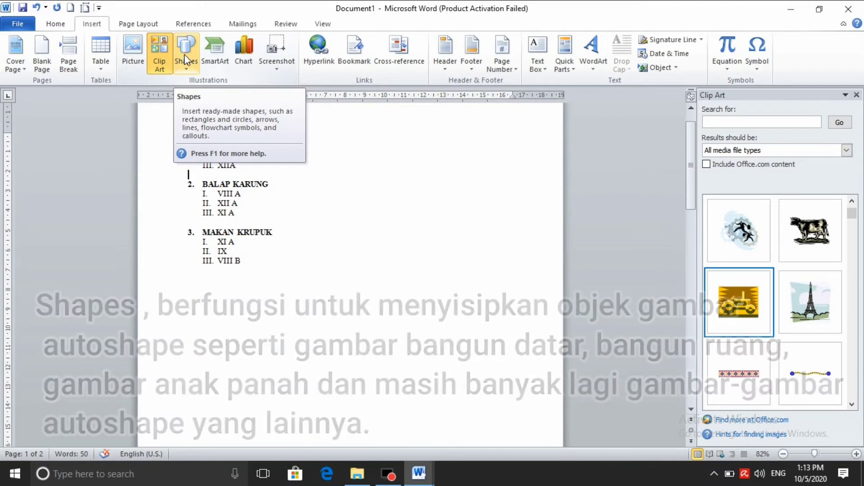
left_click(185, 54)
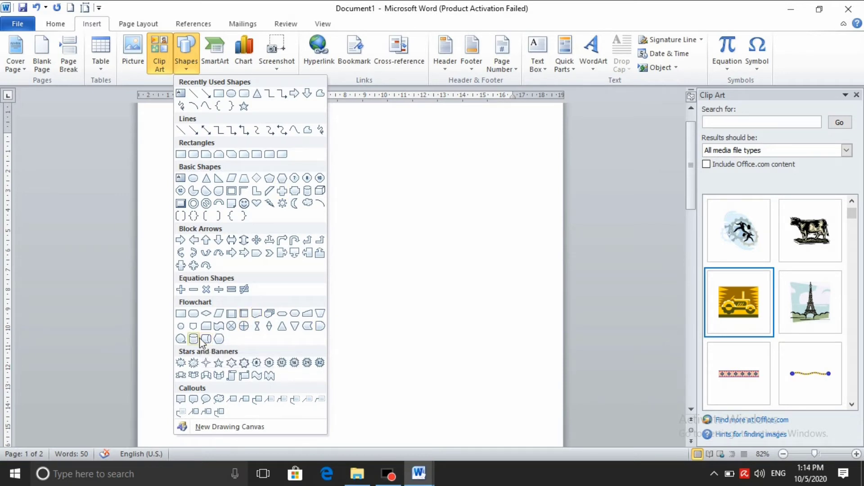
left_click(324, 191)
mouse_move(331, 163)
left_mouse_down()
mouse_move(442, 250)
mouse_move(443, 265)
left_mouse_up()
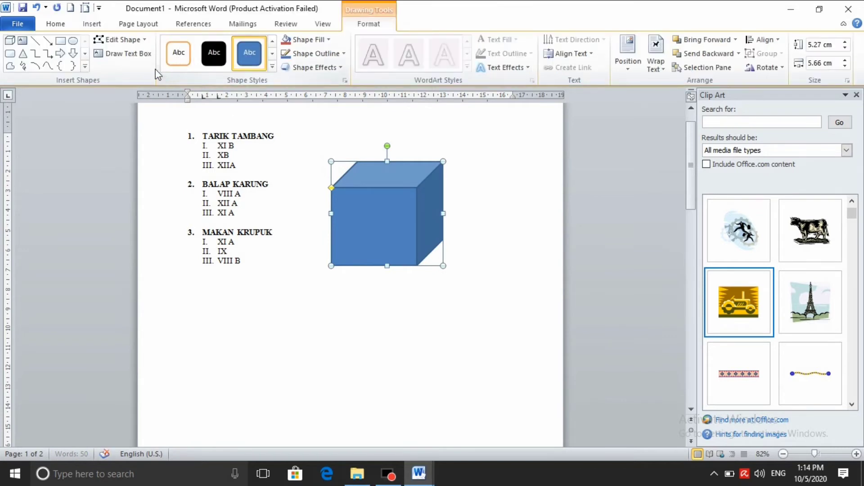
- Apply the first Shape Style to the cube and set its outline to black
left_click(193, 55)
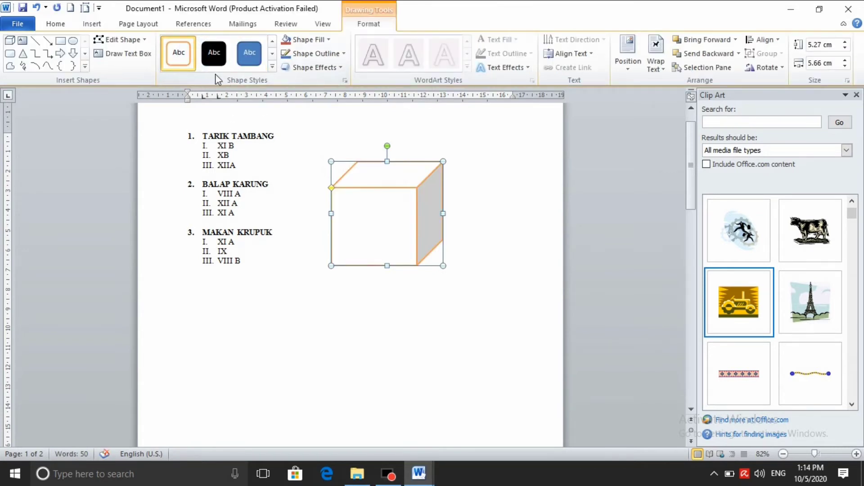
left_click(315, 53)
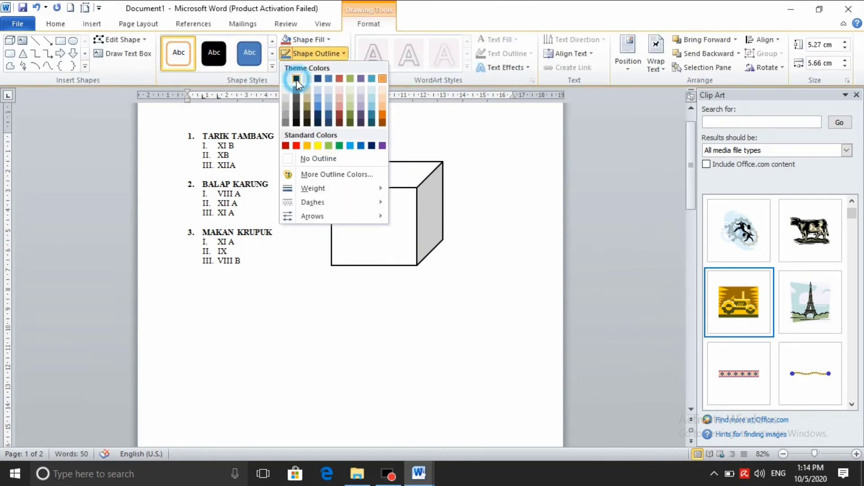
left_click(296, 79)
left_click(457, 271)
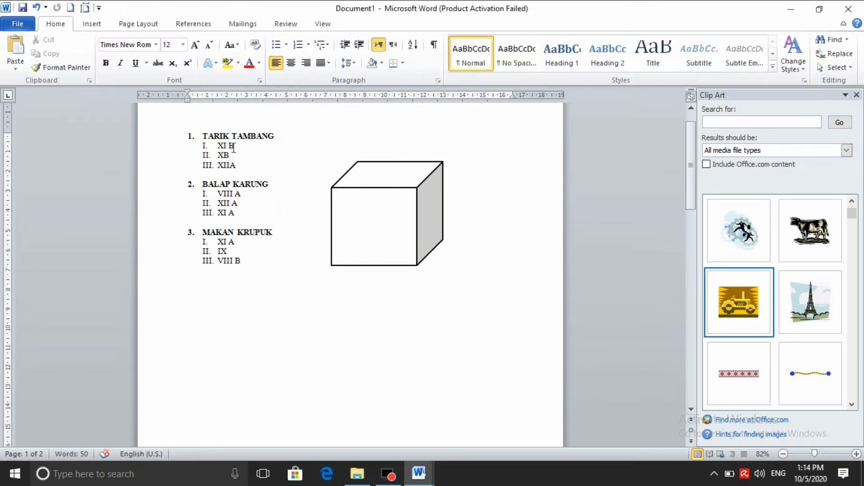
- Draw a Cylinder shape below the cube
left_click(99, 27)
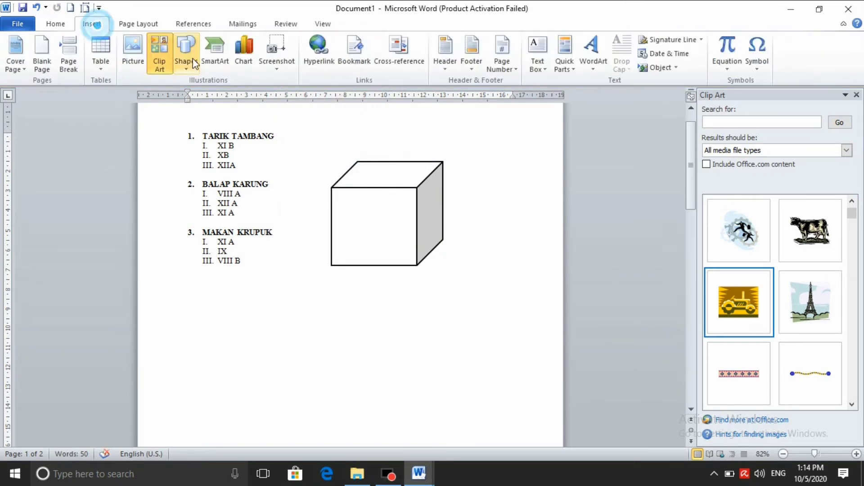
left_click(186, 53)
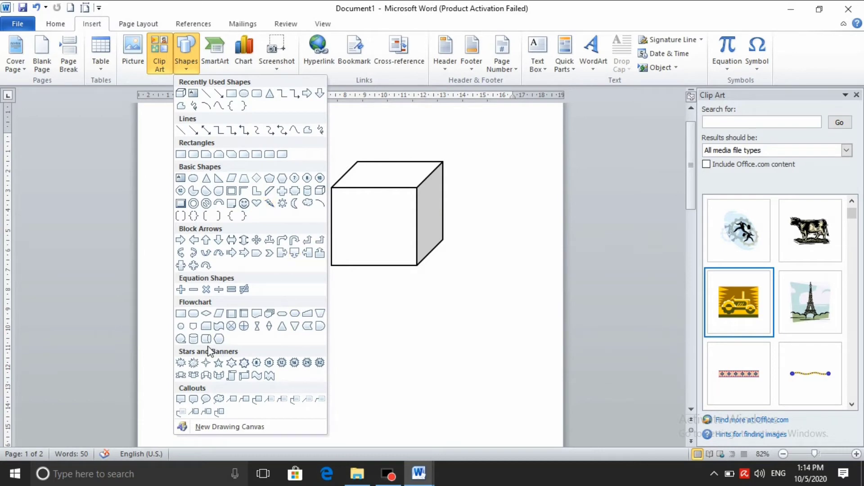
left_click(193, 339)
mouse_move(331, 301)
left_mouse_down()
mouse_move(404, 426)
mouse_move(418, 429)
left_mouse_up()
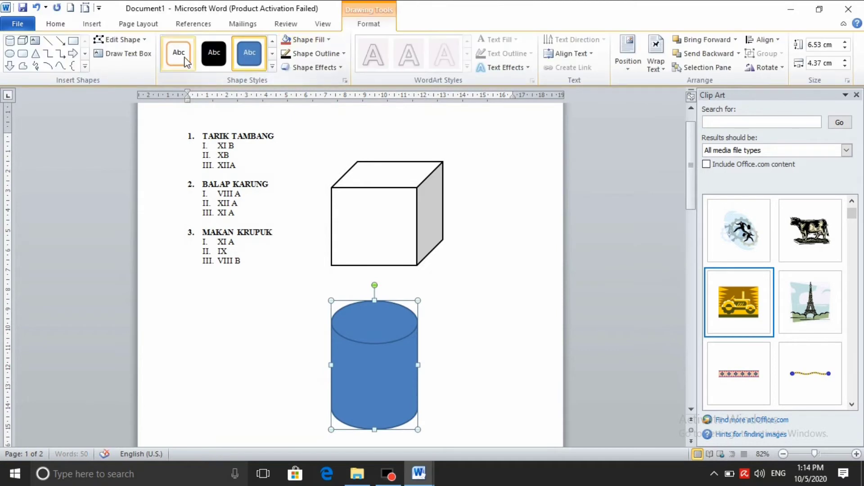
- Give the cylinder a white-fill Shape Style and a black outline
left_click(185, 58)
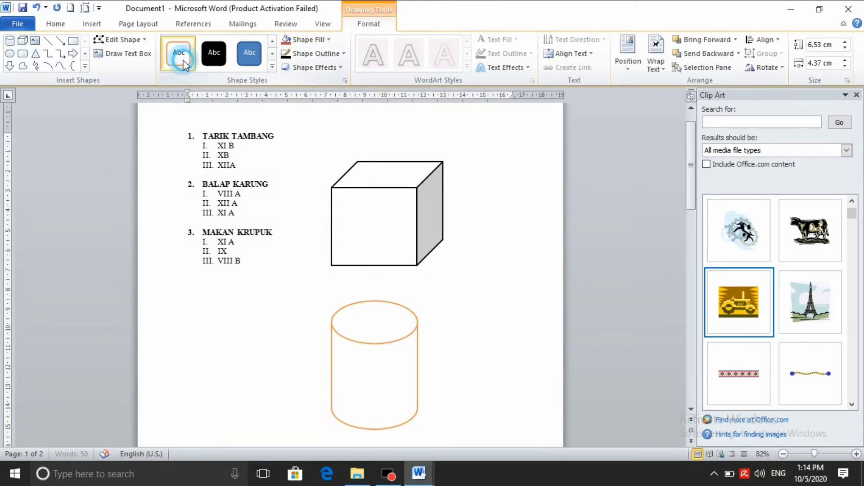
left_click(291, 58)
left_click(296, 79)
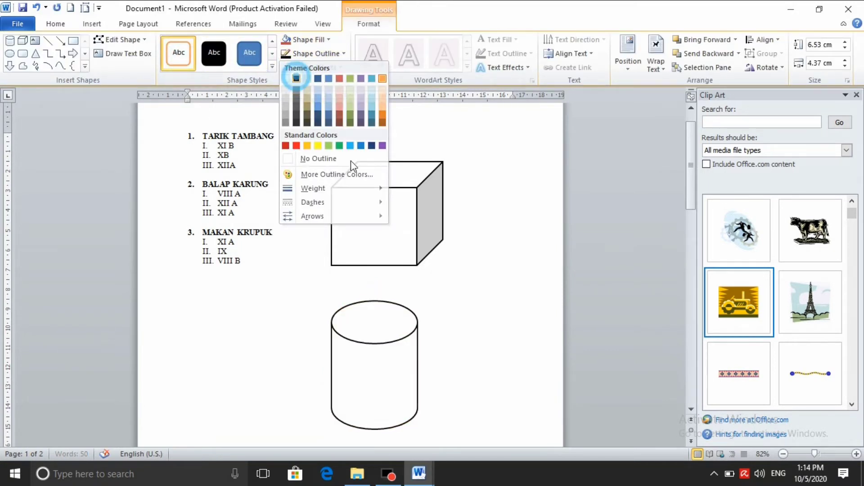
left_click(459, 321)
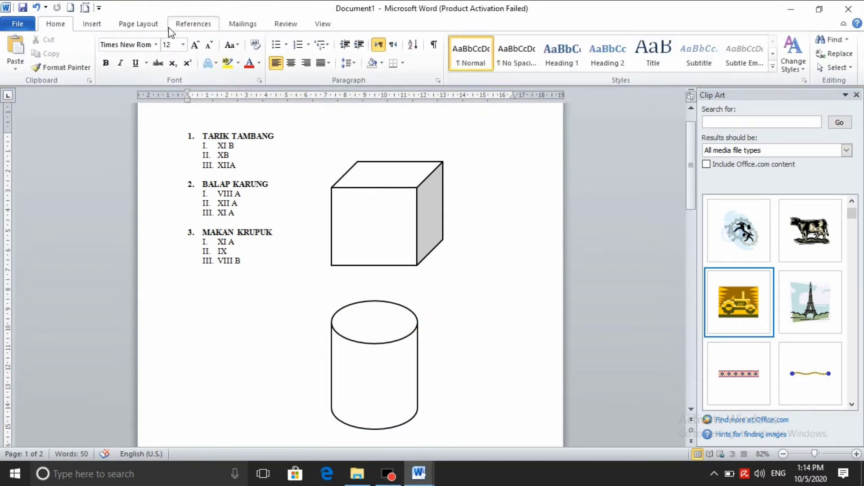
left_click(105, 26)
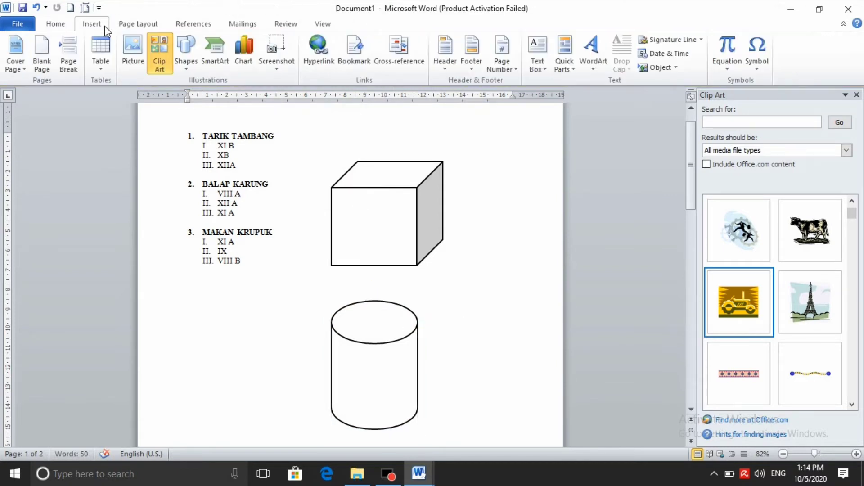
- Draw a Sun shape left of the cylinder and apply a light-red Shape Style
left_click(191, 63)
left_click(282, 203)
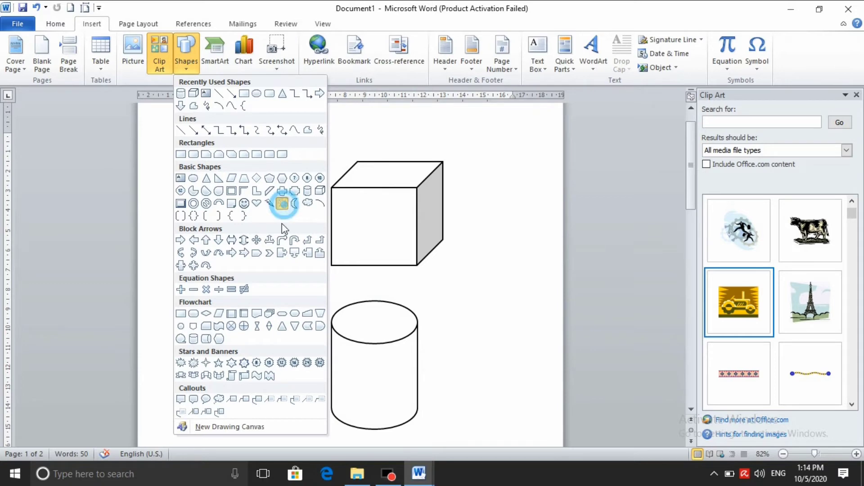
left_click_drag(241, 294, 327, 370)
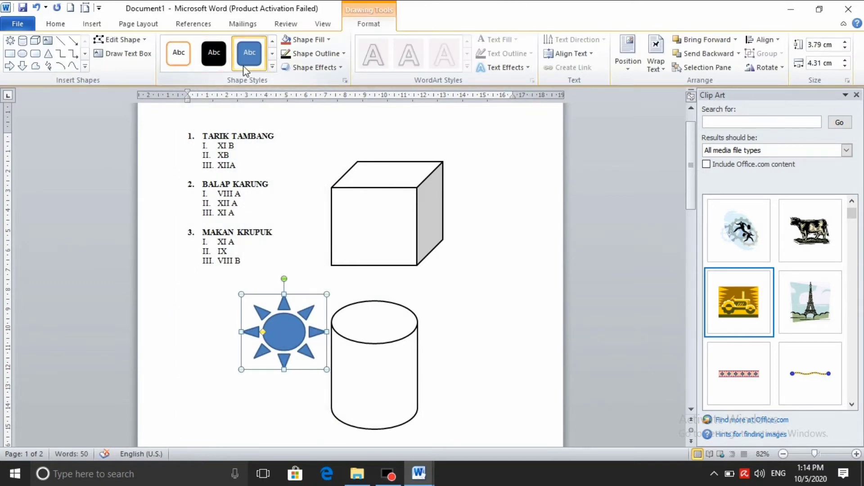
left_click(273, 69)
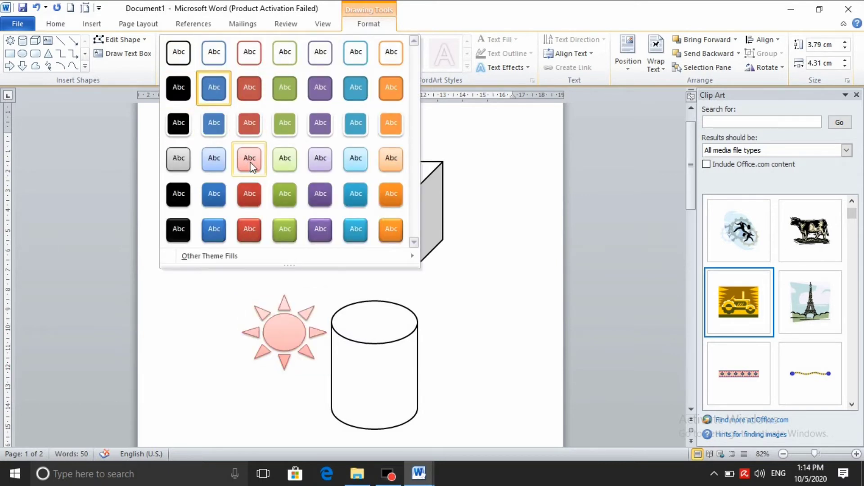
left_click(251, 164)
- Scroll down and place the cursor below the page-2 table
scroll(440, 232, "down", 5)
scroll(447, 265, "down", 3)
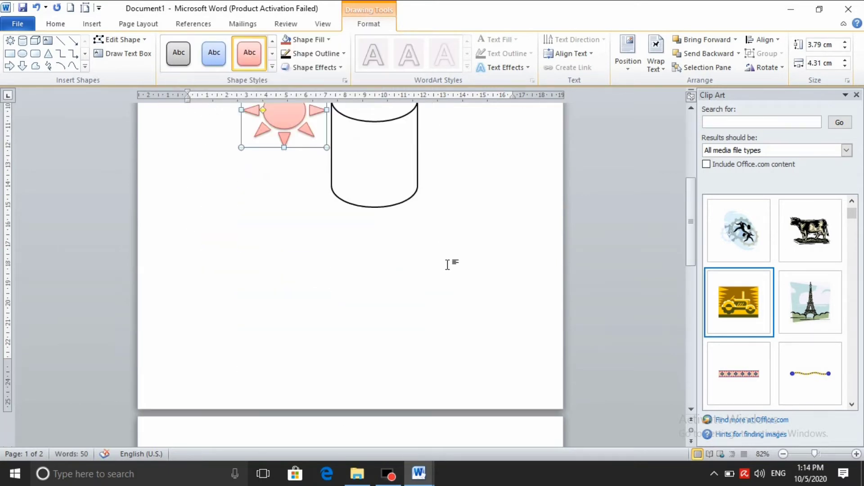
scroll(447, 265, "up", 2)
left_click(473, 293)
scroll(471, 288, "down", 7)
scroll(471, 288, "down", 10)
scroll(471, 290, "down", 5)
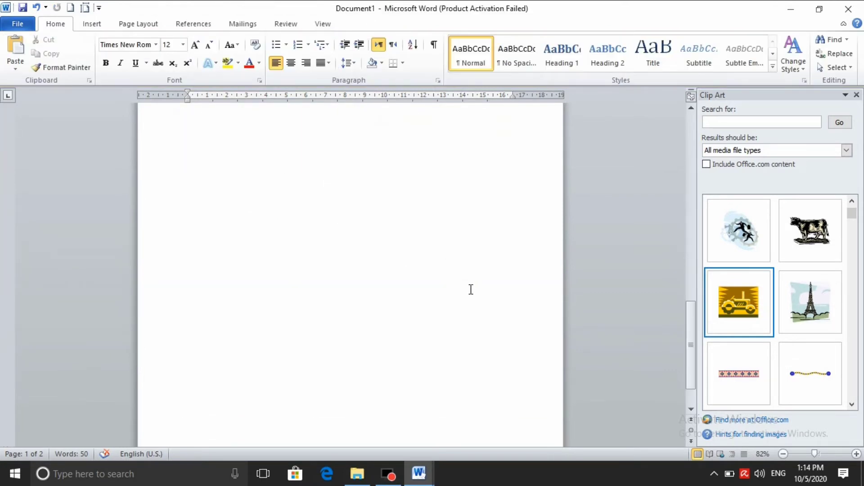
left_click(471, 289)
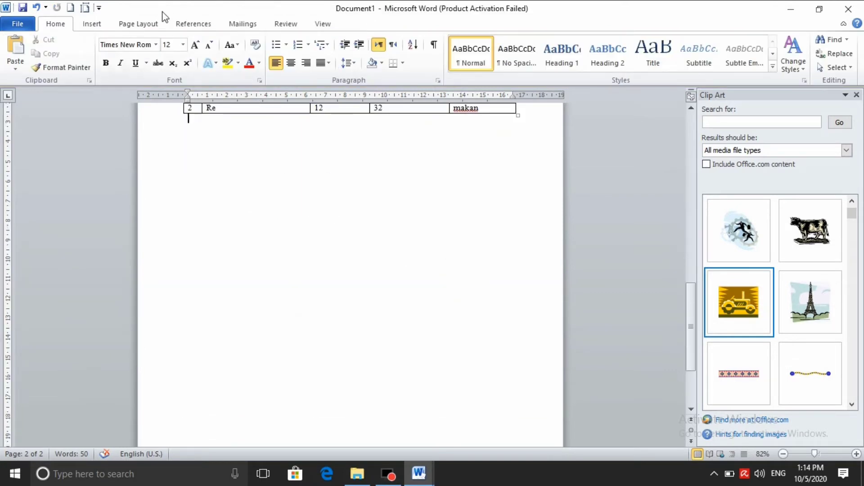
- Start a Curve shape below the page-2 table with its first few bends
left_click(96, 29)
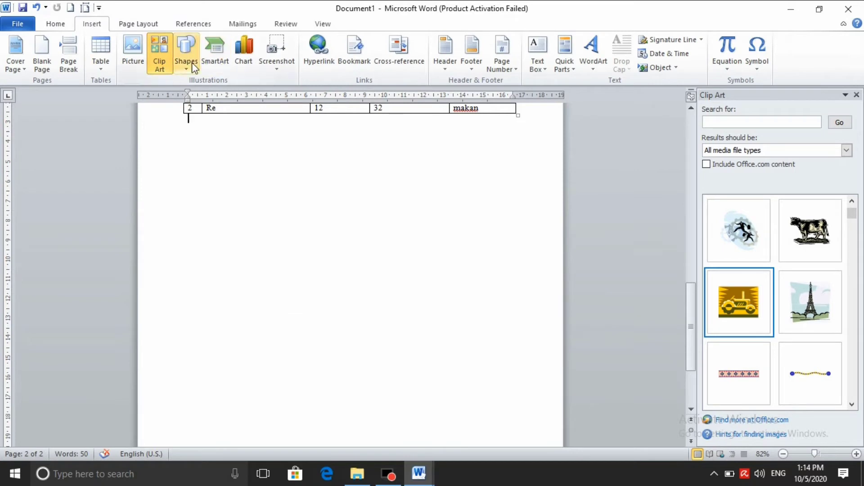
left_click(186, 63)
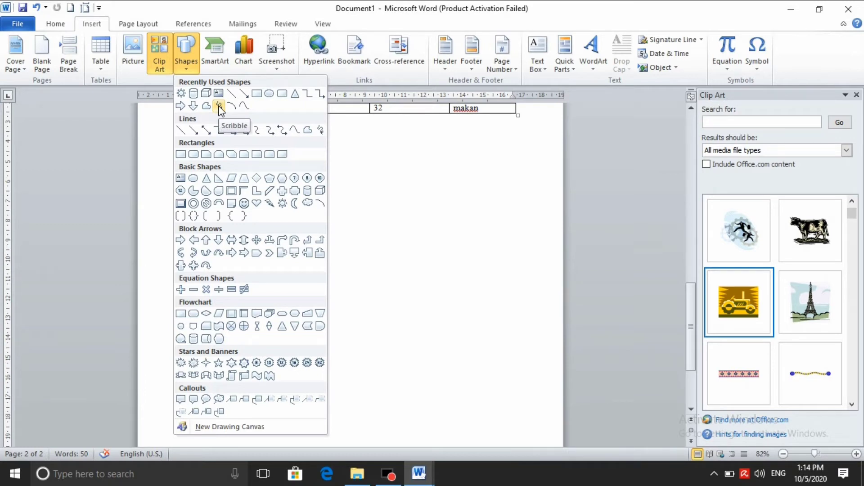
left_click(243, 107)
left_click(207, 304)
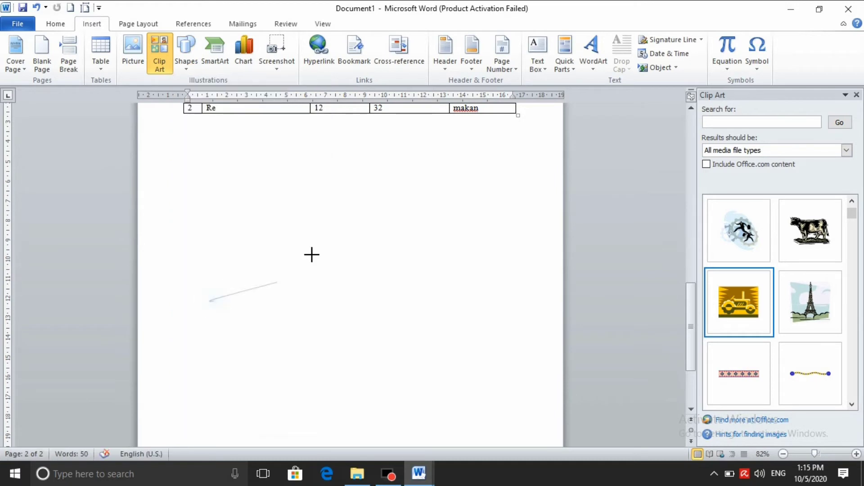
left_click(433, 172)
left_click(429, 356)
left_click(239, 212)
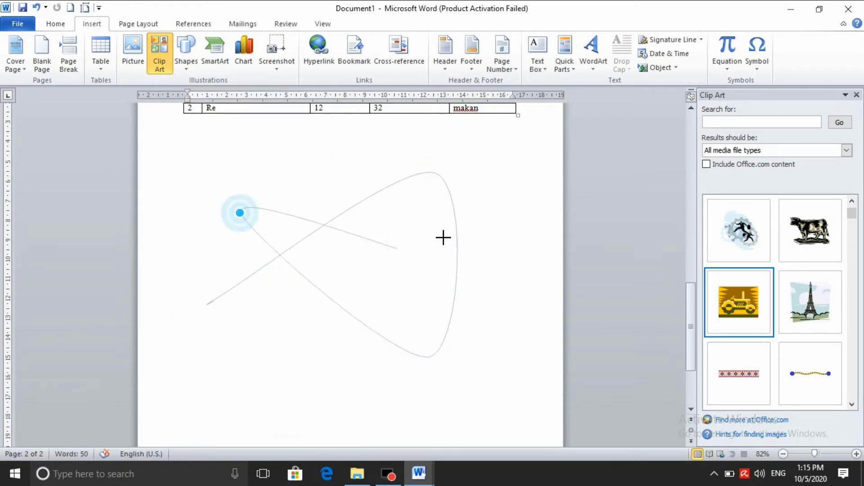
- Add more points so the curve loops back and forth across the area
left_click(500, 246)
left_click(271, 327)
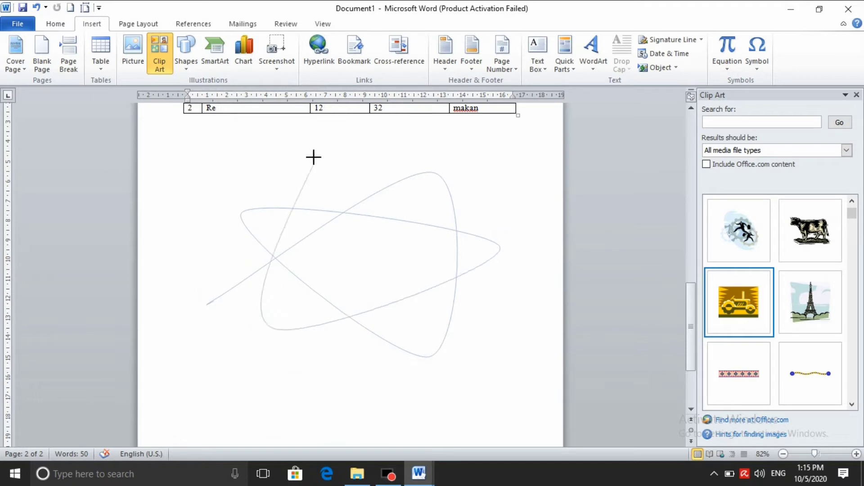
left_click(314, 170)
left_click(448, 376)
left_click(338, 377)
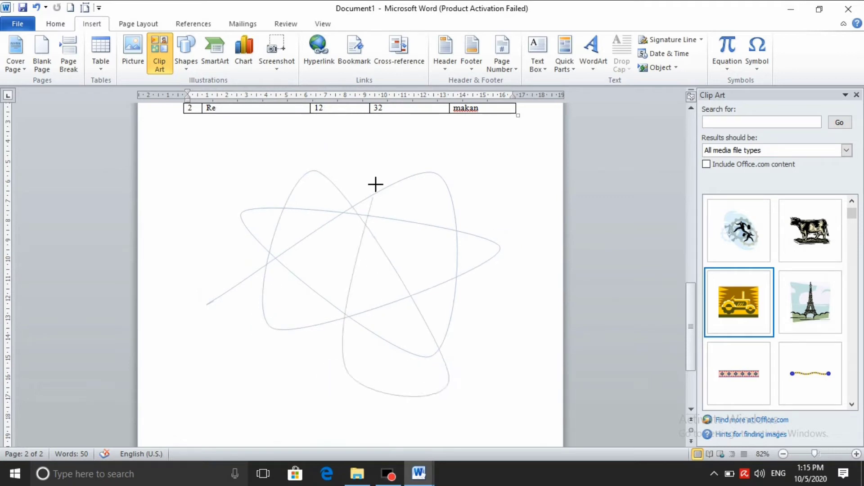
left_click(374, 177)
left_click(529, 233)
left_click(390, 249)
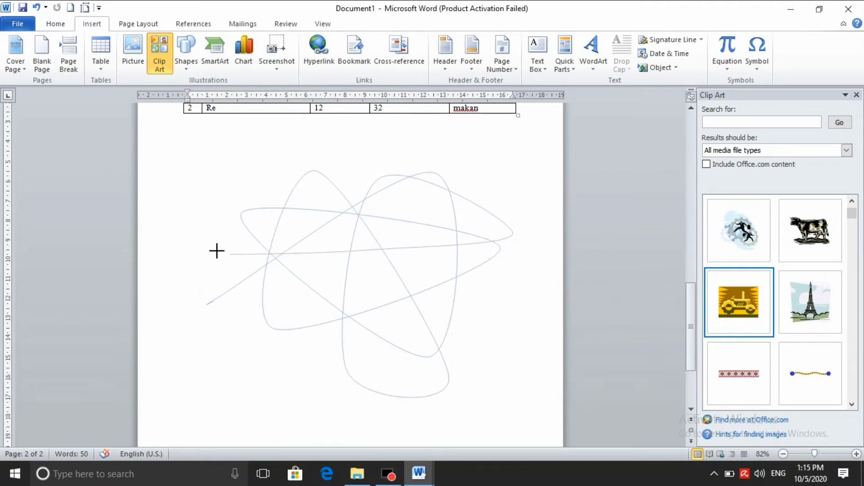
left_click(506, 359)
- Finish the freeform curve, then give it a red line style and blue fill
double_click(275, 179)
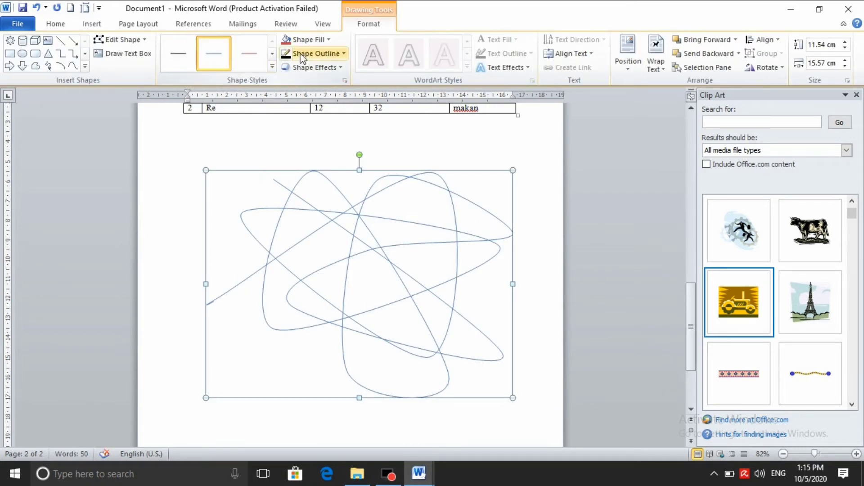
left_click(273, 67)
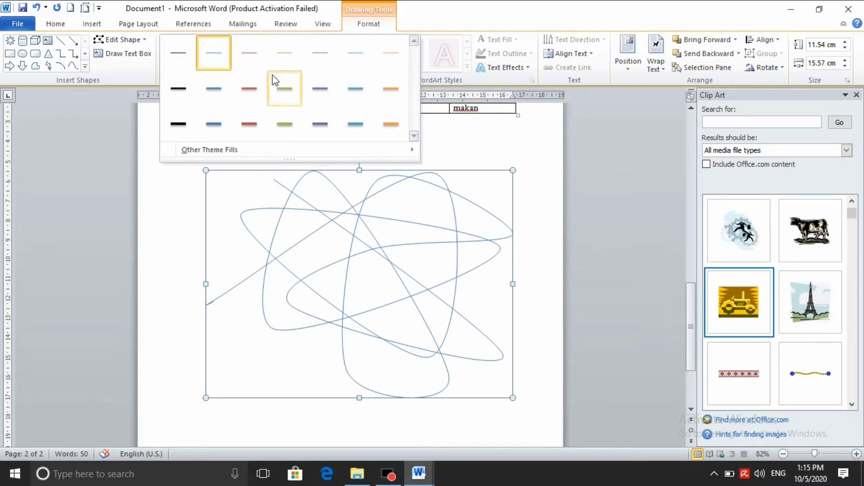
left_click(251, 90)
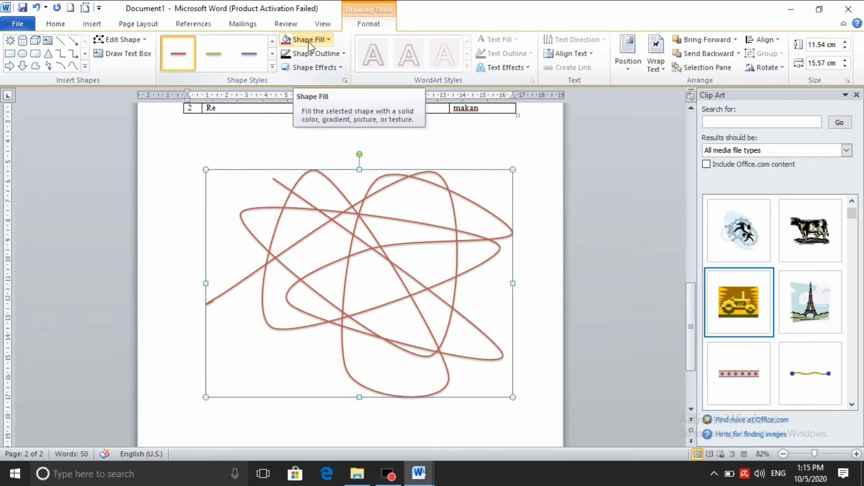
left_click(329, 40)
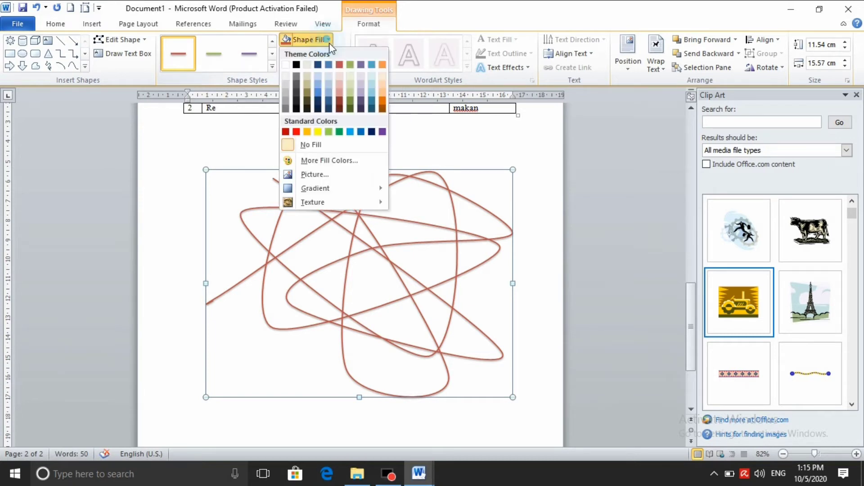
left_click(318, 93)
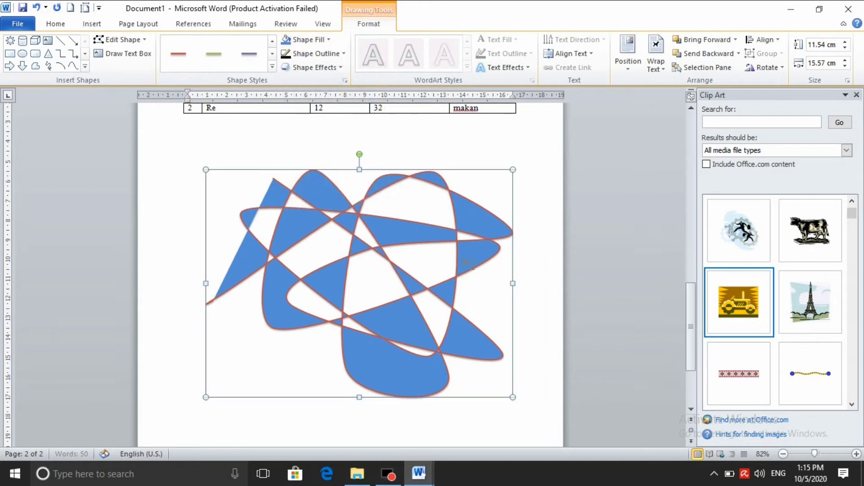
- Delete the blue freeform shape from below the table
left_click(413, 182)
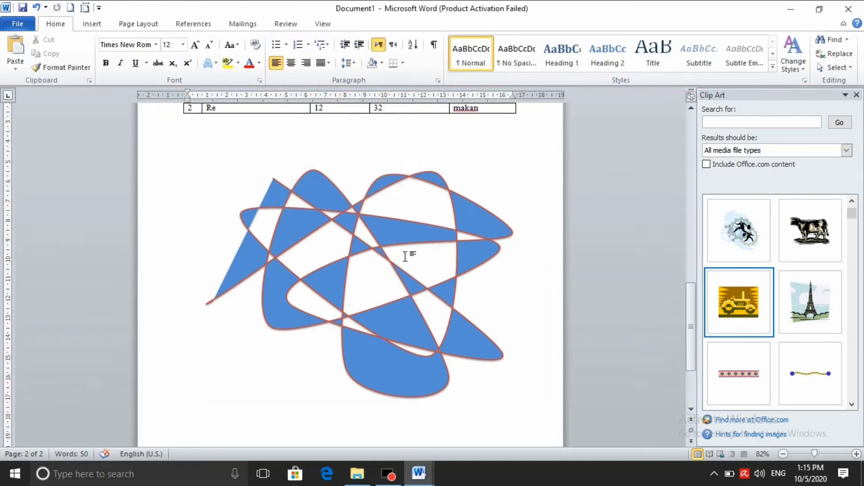
scroll(320, 249, "down", 5)
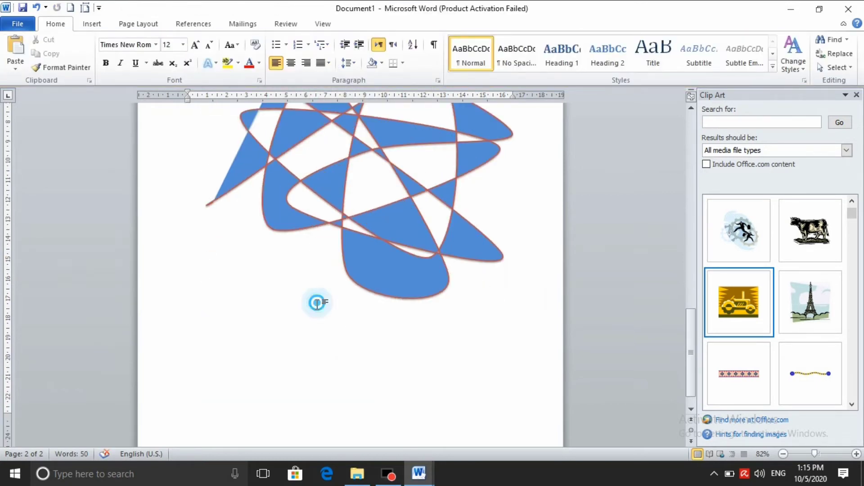
left_click(440, 265)
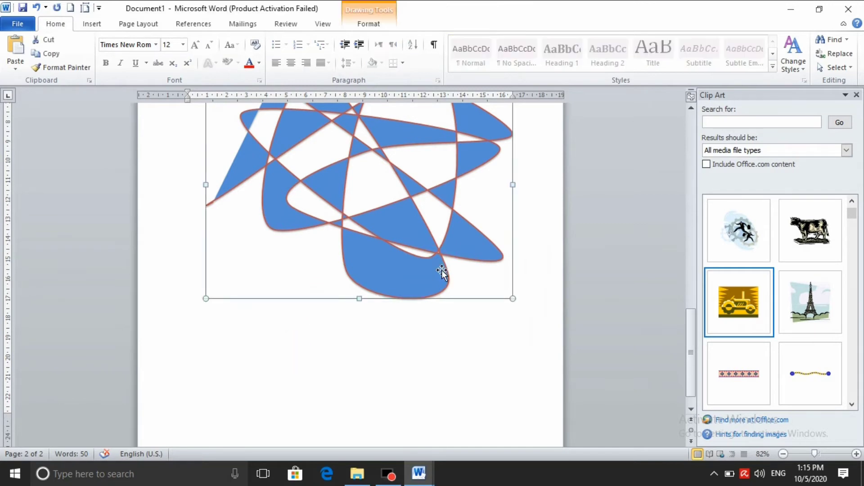
key("Delete")
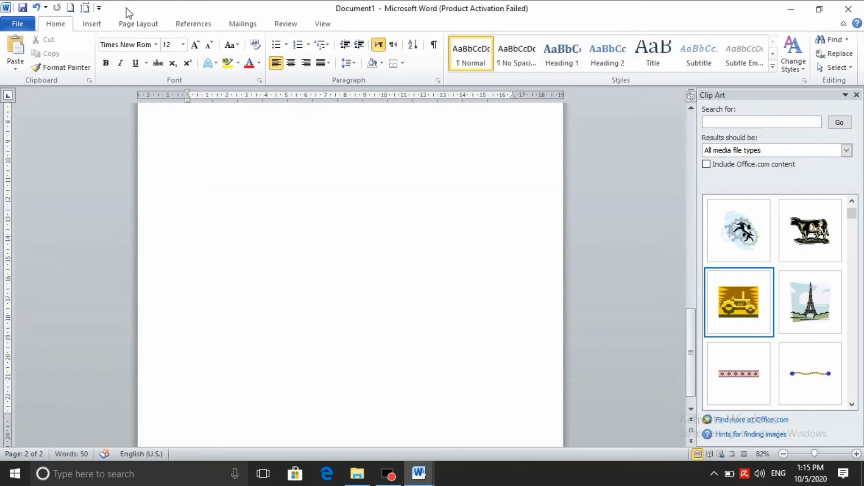
left_click(92, 23)
left_click(190, 67)
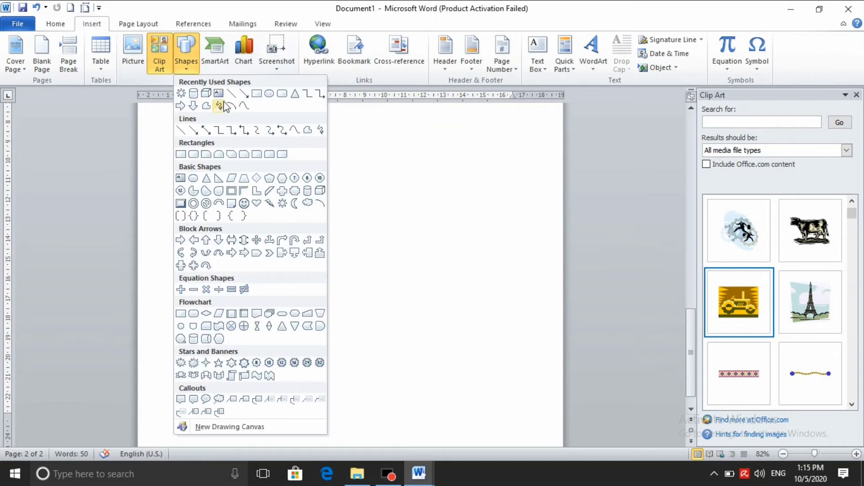
left_click(219, 106)
mouse_move(218, 298)
left_mouse_down()
mouse_move(455, 216)
mouse_move(282, 243)
mouse_move(447, 254)
mouse_move(430, 168)
mouse_move(328, 256)
mouse_move(260, 188)
mouse_move(399, 299)
mouse_move(428, 308)
left_mouse_up()
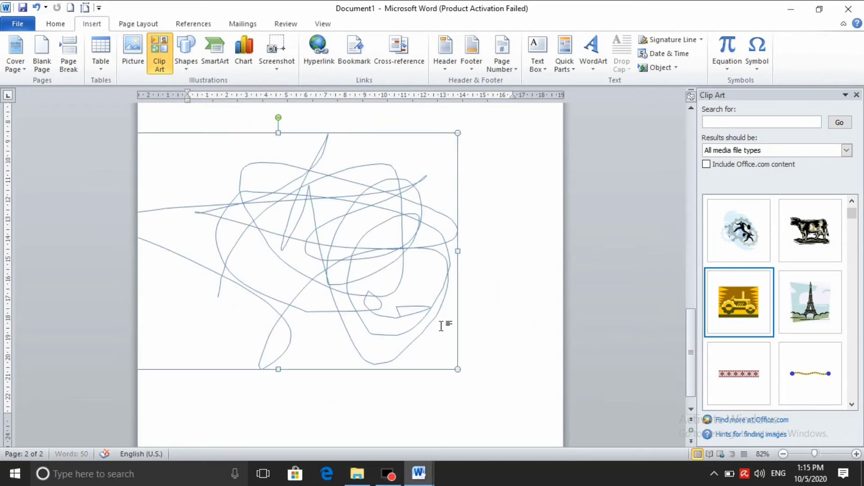
left_click(298, 40)
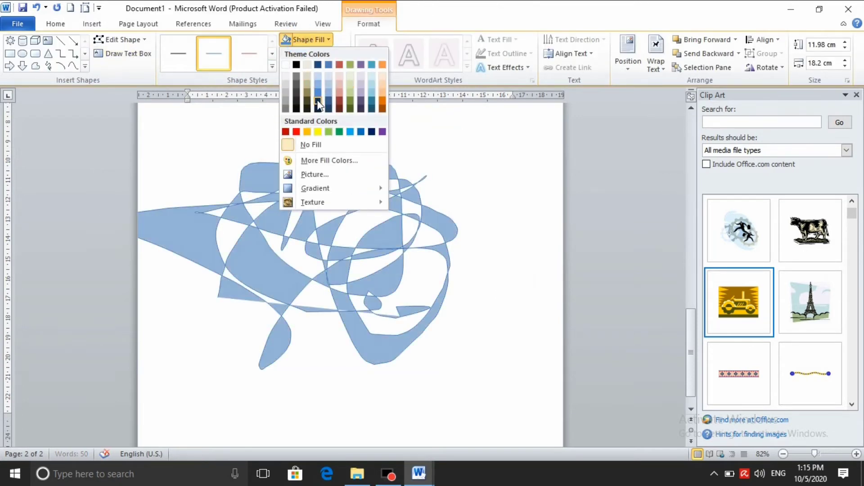
left_click(328, 108)
left_click(529, 330)
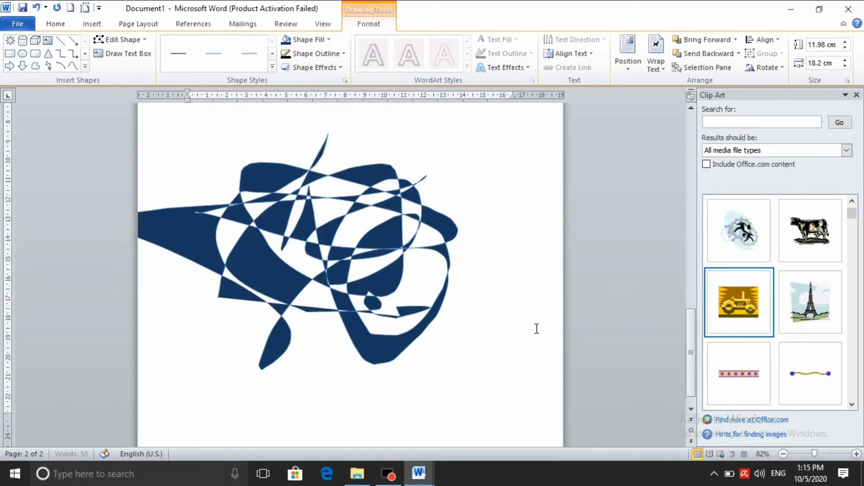
left_click(398, 320)
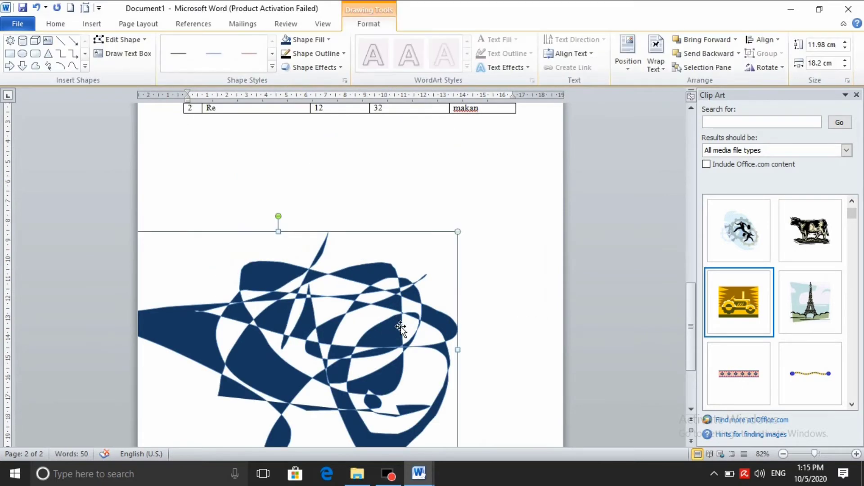
key("Delete")
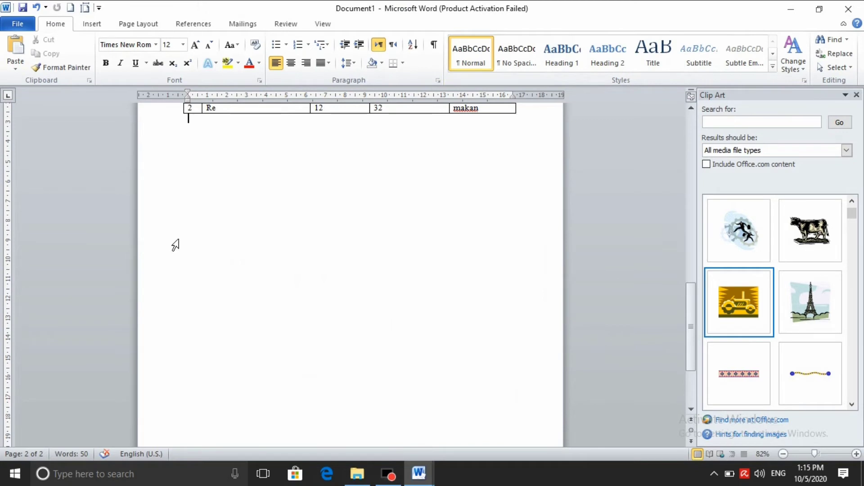
- Open the SmartArt gallery and select the Hierarchy layout Name and Title Organization Chart
left_click(94, 24)
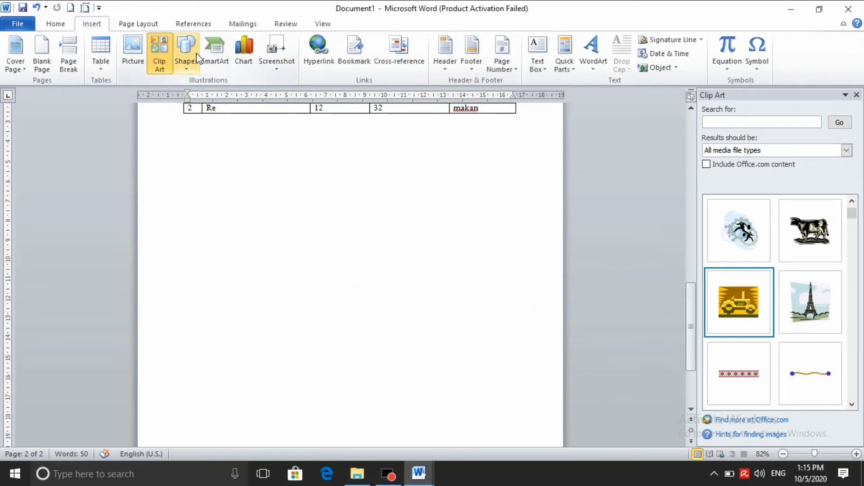
left_click(212, 58)
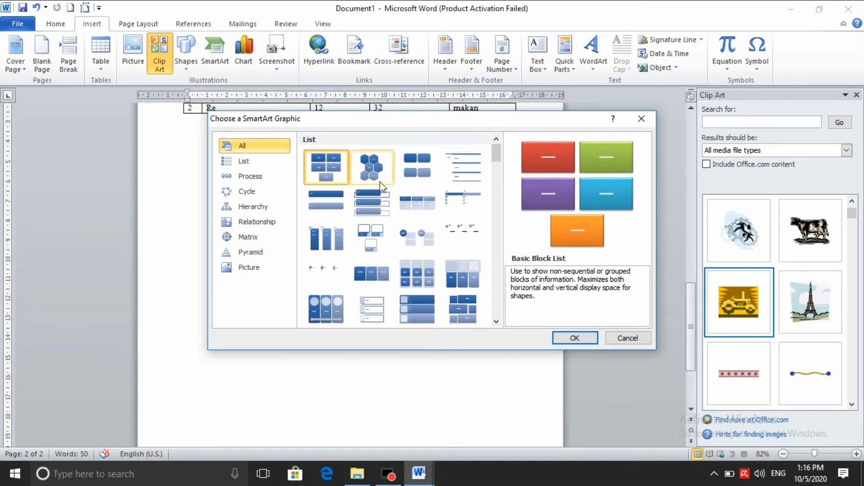
scroll(380, 182, "down", 3)
scroll(380, 181, "down", 3)
scroll(380, 182, "up", 5)
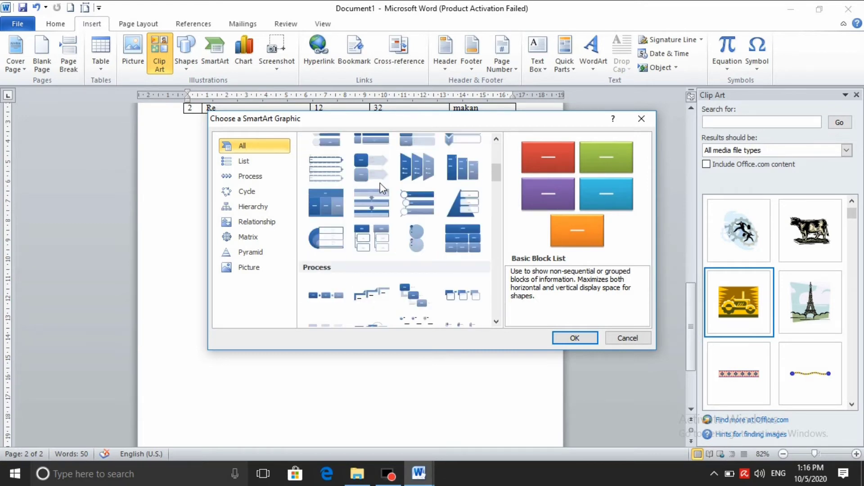
scroll(380, 183, "down", 4)
scroll(381, 189, "up", 3)
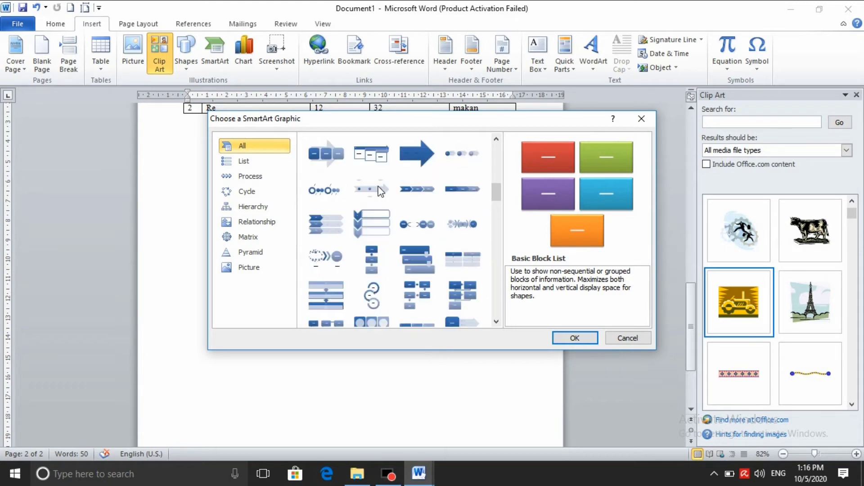
scroll(381, 189, "down", 2)
scroll(380, 190, "down", 5)
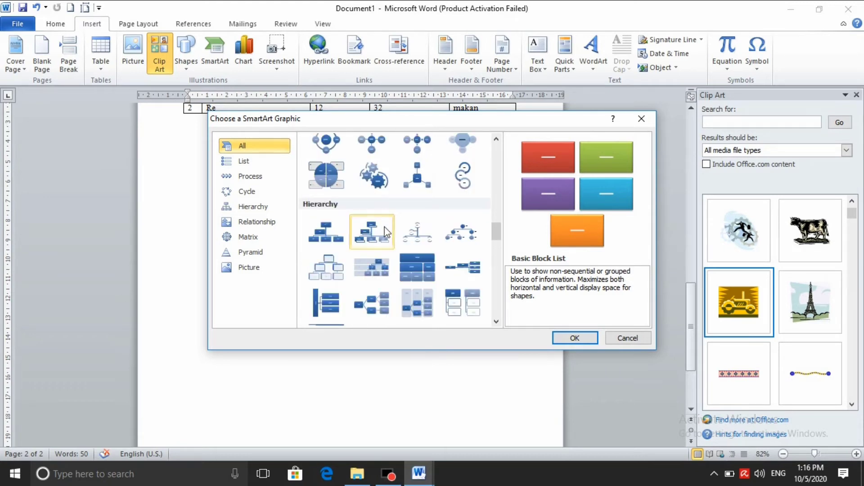
scroll(385, 214, "down", 3)
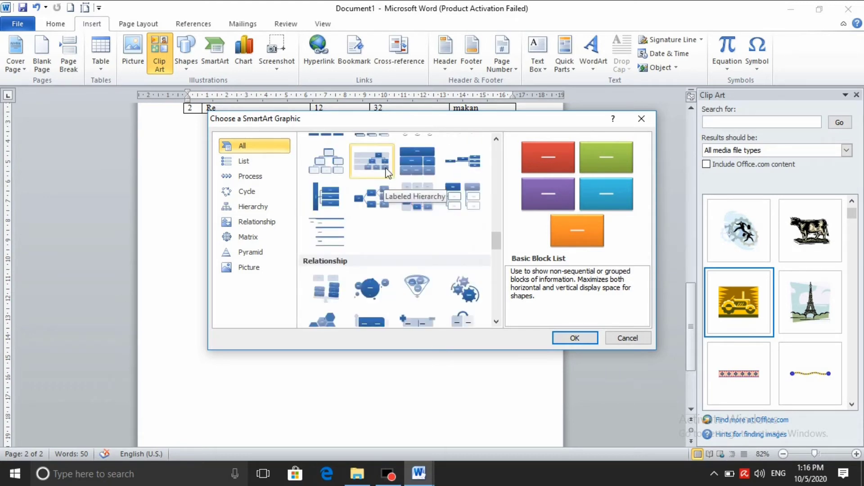
scroll(396, 225, "up", 3)
left_click(379, 231)
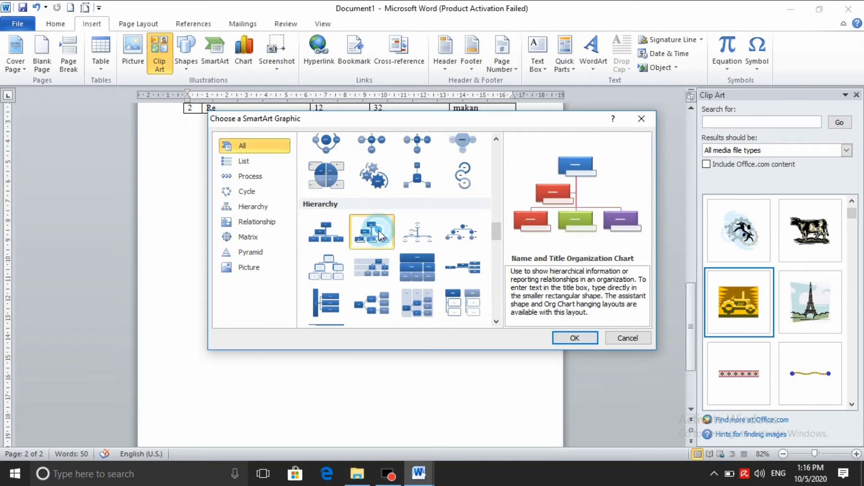
- Insert the org chart and label its boxes ketua, wakil, bendahara, sekretaris and ketua seksi
left_click(590, 337)
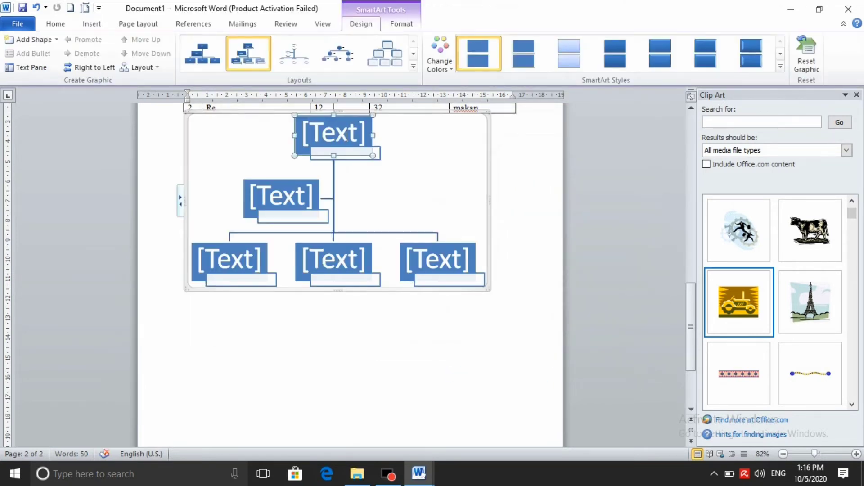
left_click(363, 137)
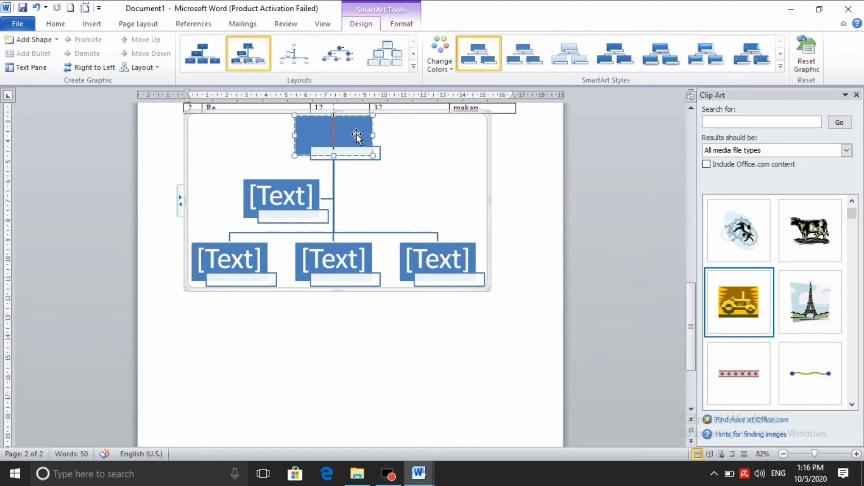
type("ketu")
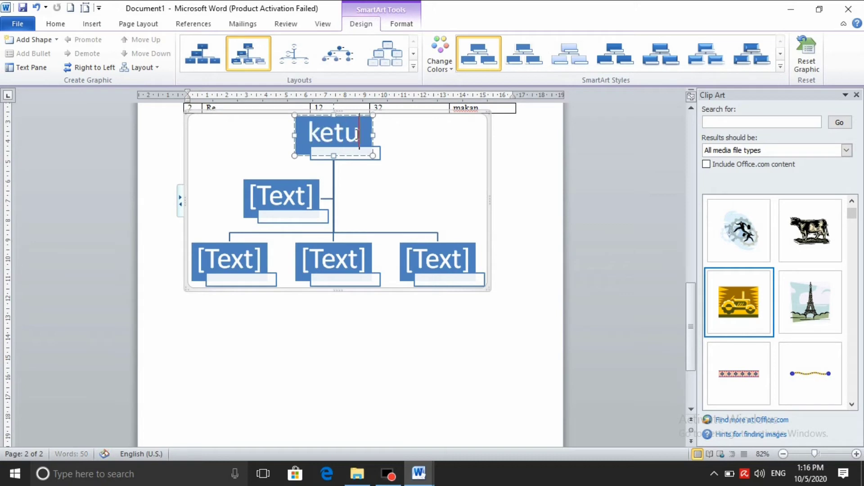
type("a")
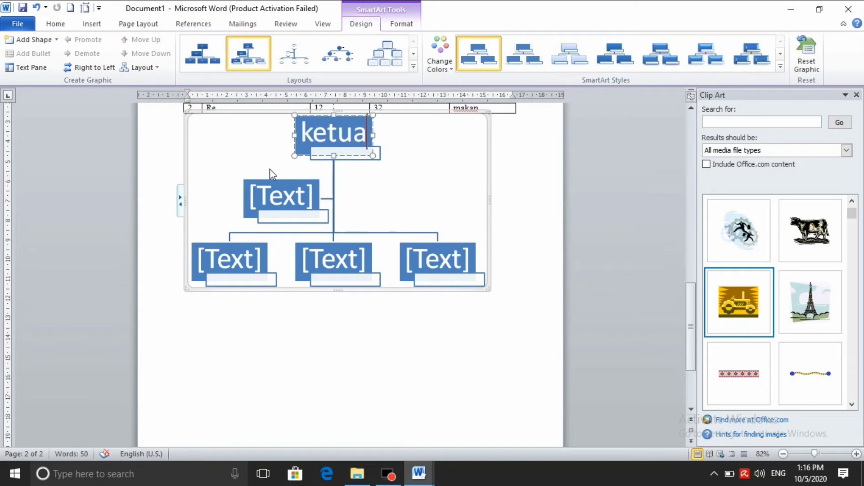
left_click(311, 195)
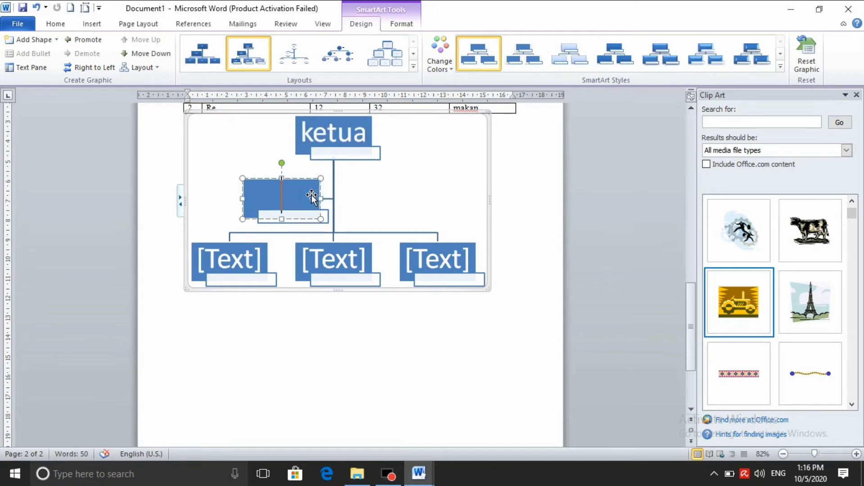
type("wakil")
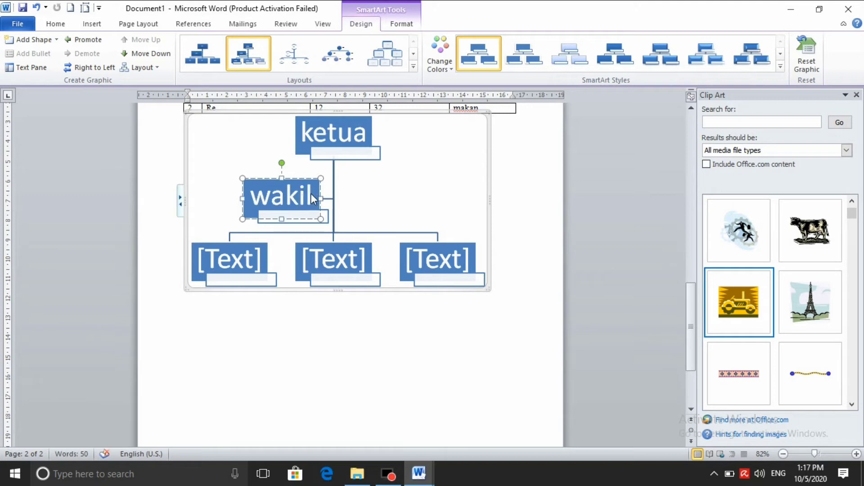
left_click(261, 246)
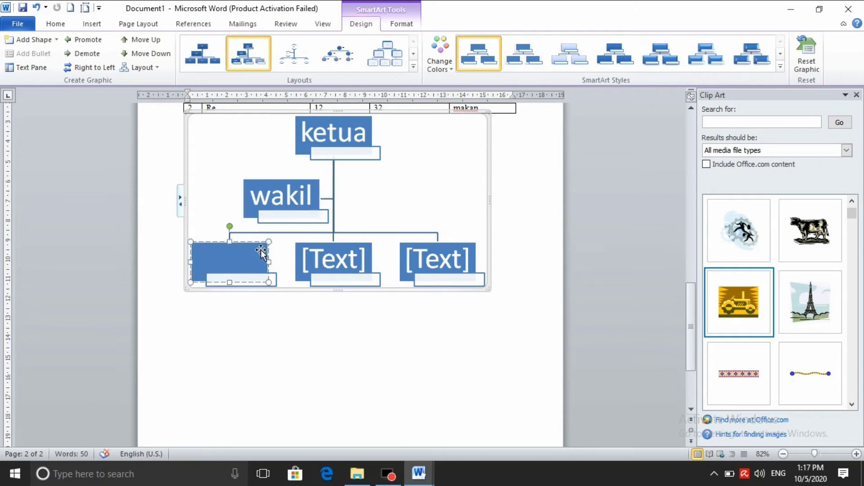
type("bendaha")
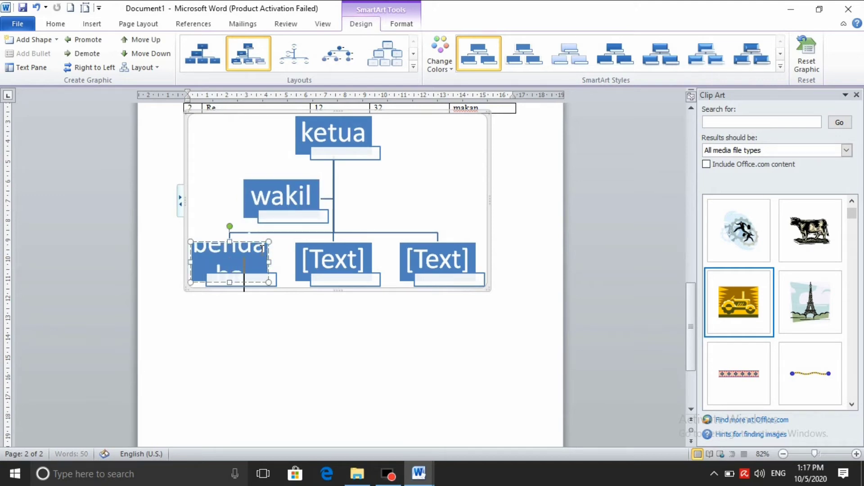
type("ra")
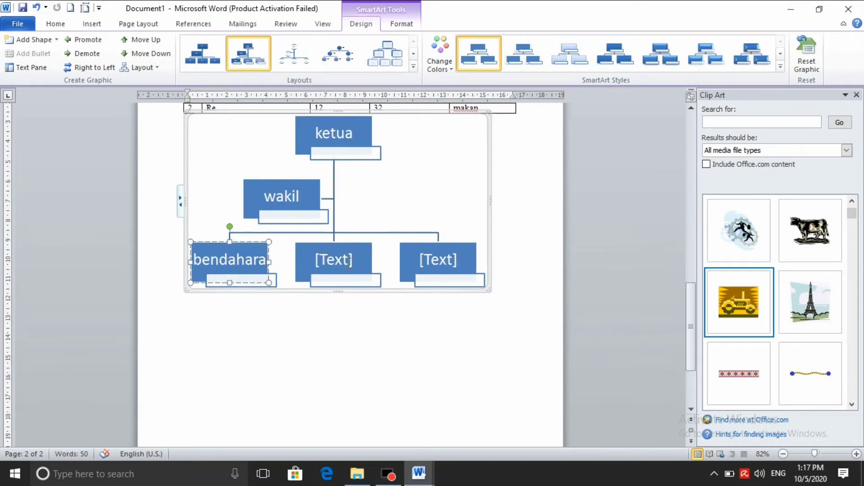
left_click(350, 262)
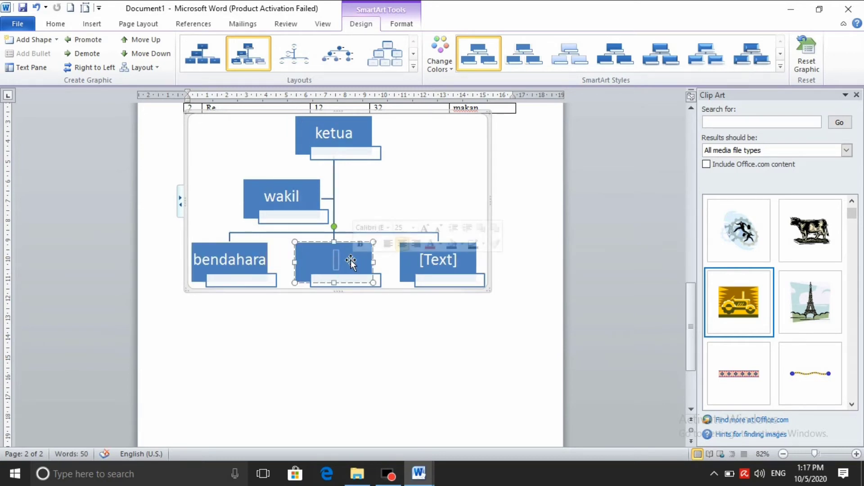
type("sekreta")
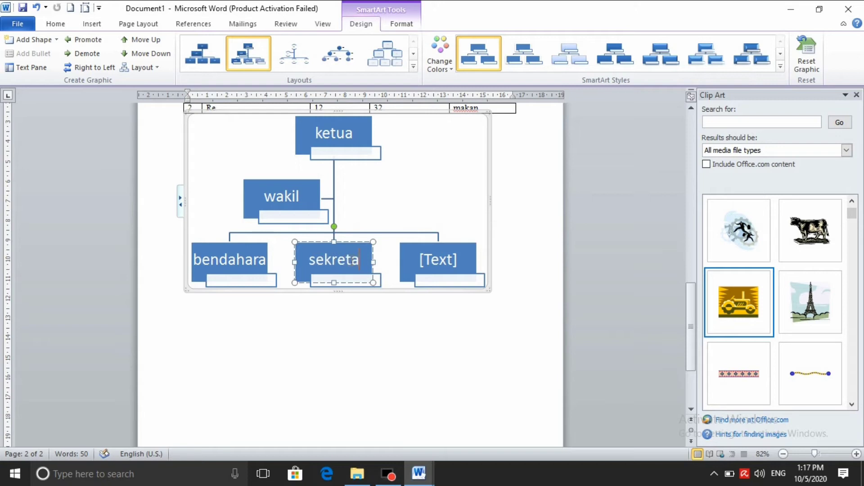
type("ris")
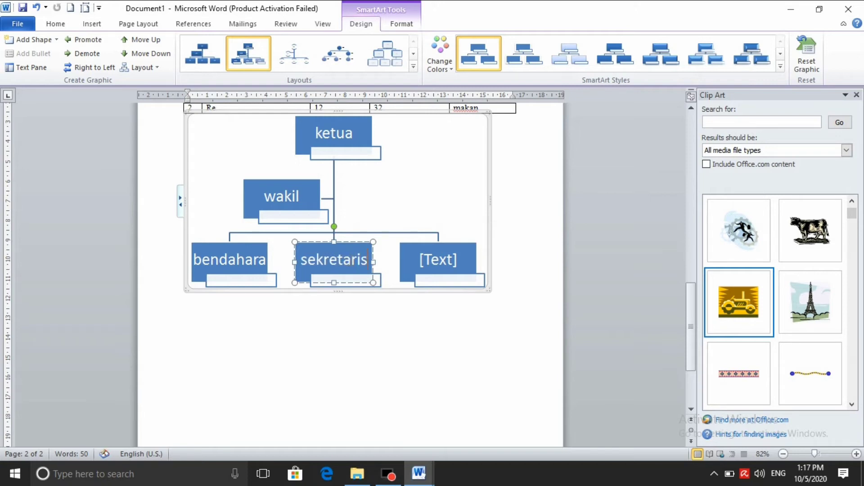
left_click(461, 265)
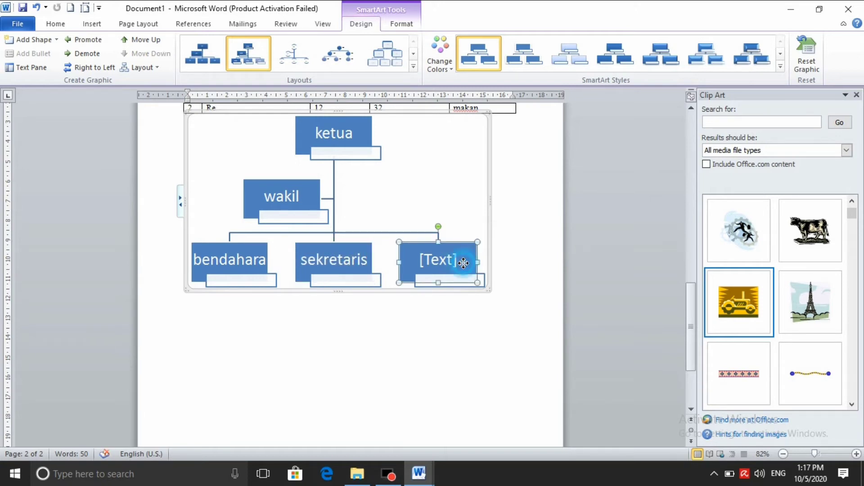
left_click(441, 265)
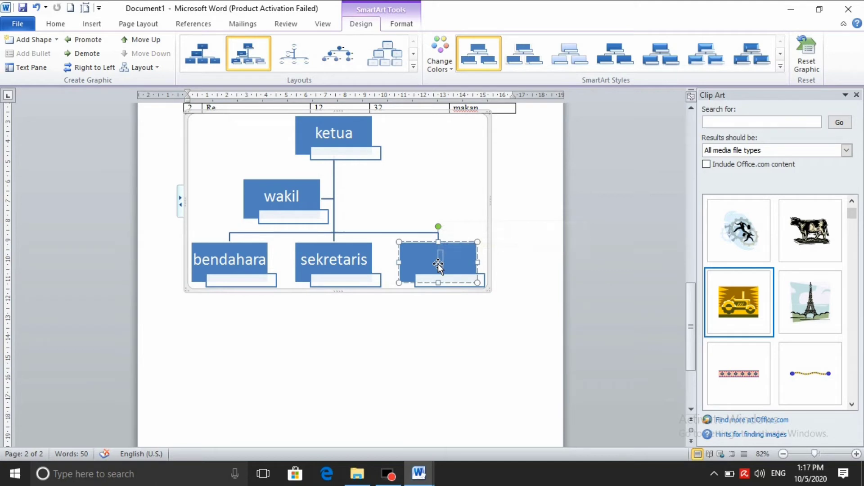
type("k")
type("etua")
type(" seksi")
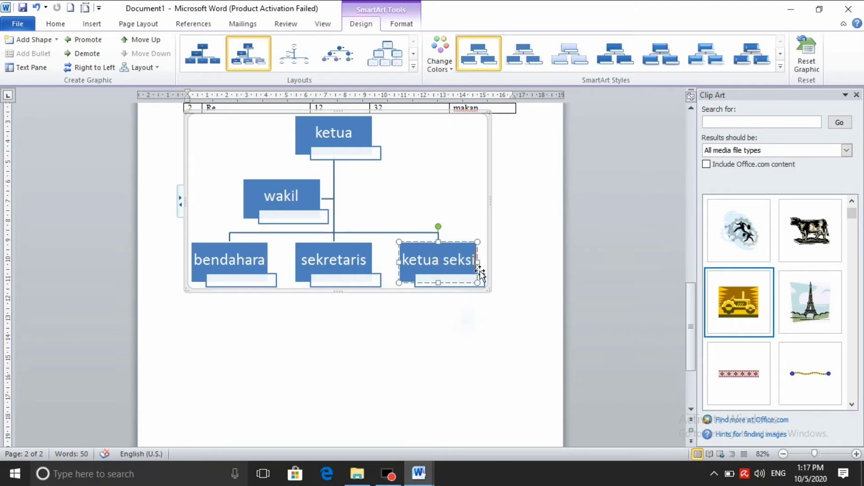
- Browse the org chart layouts without changing, then remove a stray letter under sekretaris
scroll(464, 265, "up", 4)
mouse_move(350, 188)
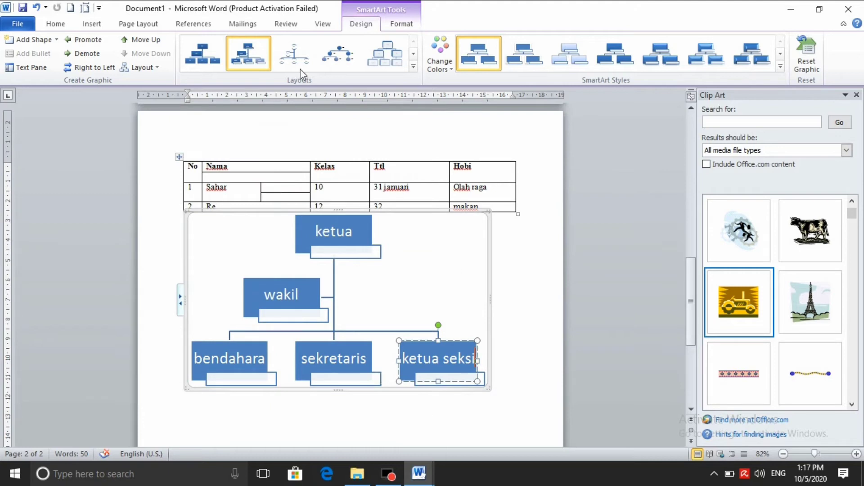
left_click(413, 67)
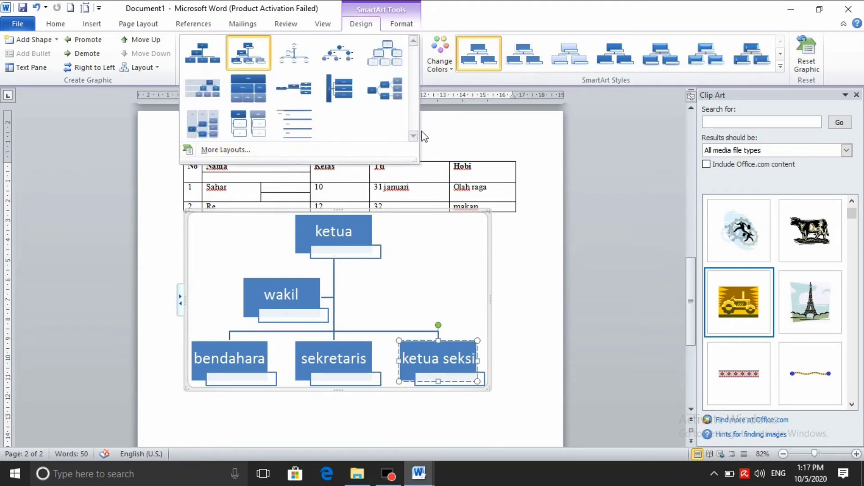
left_click(521, 360)
scroll(460, 396, "down", 3)
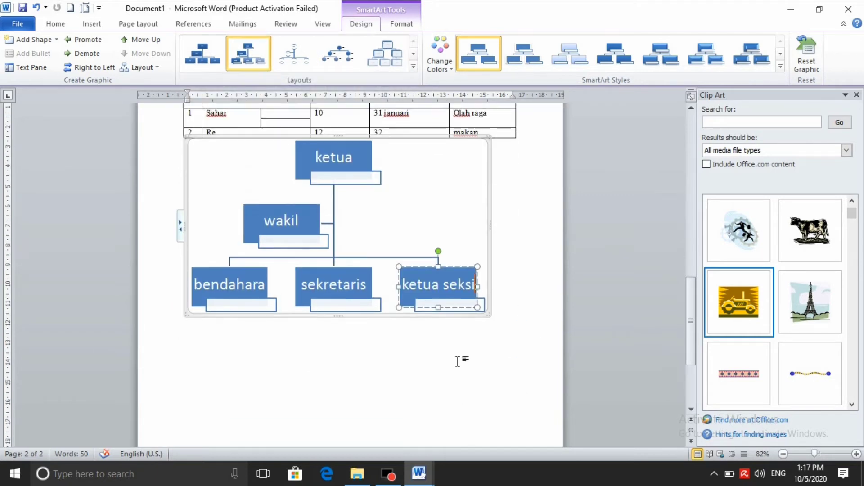
left_click(361, 308)
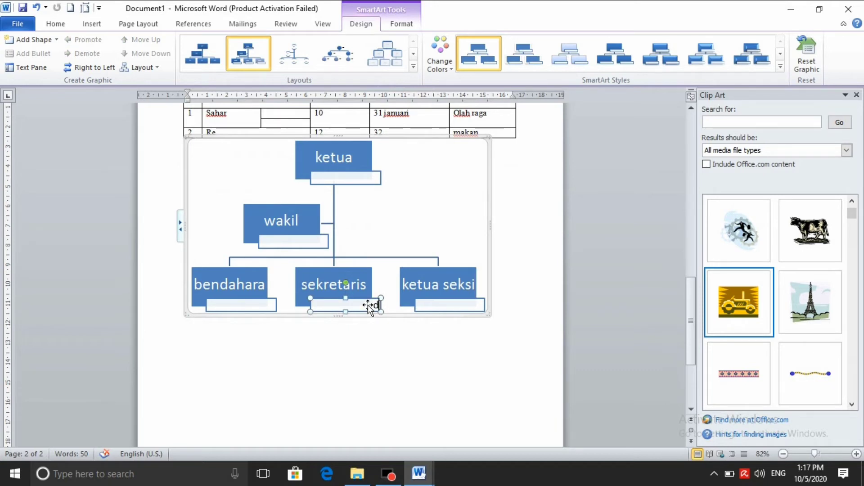
key("BackSpace")
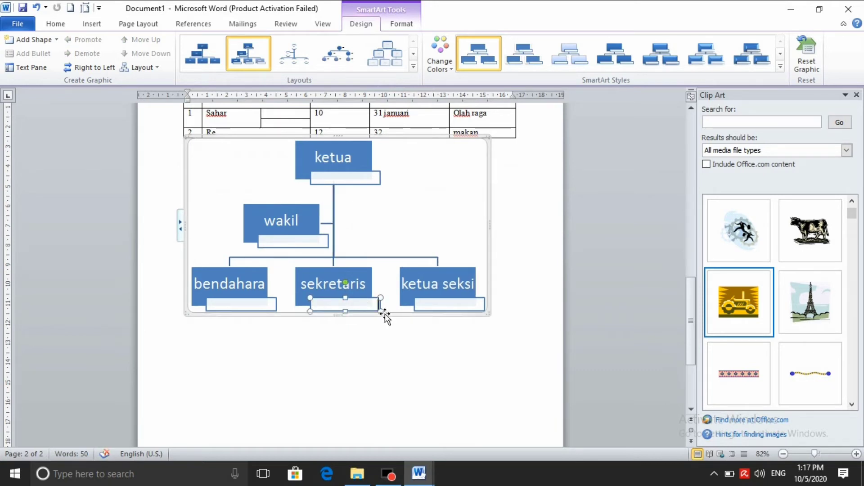
- Type members' names into the name boxes under ketua, wakil, bendahara and sekretaris
left_click(347, 178)
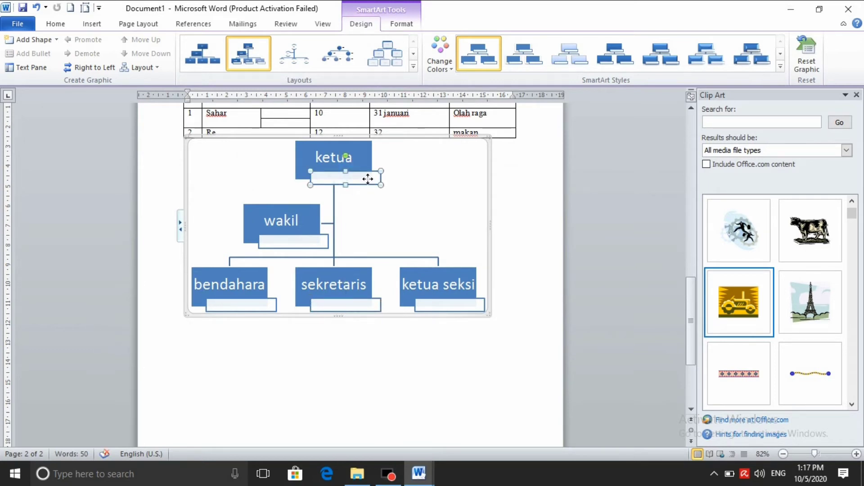
left_click_drag(368, 179, 365, 179)
type("saha")
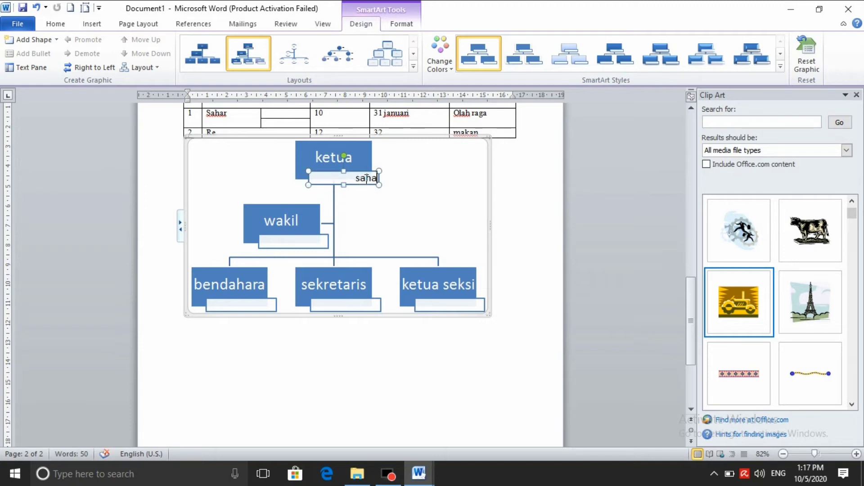
type("r")
left_click(291, 240)
type("re")
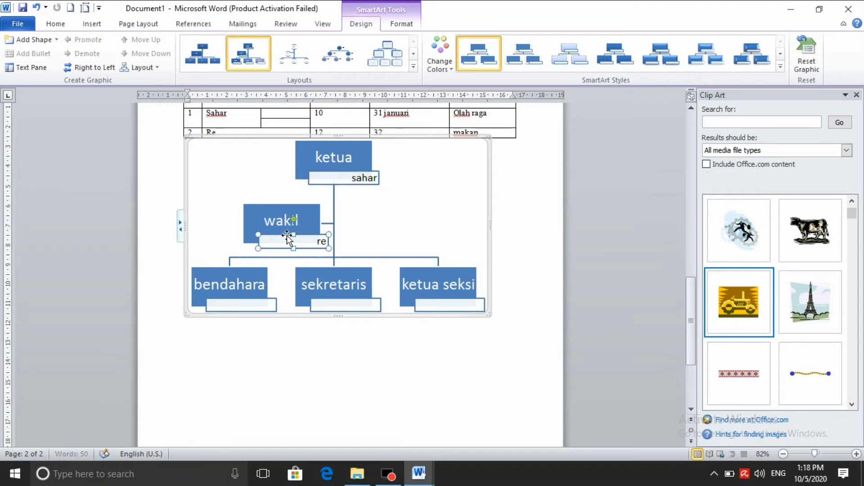
type("za")
left_click(250, 306)
type("s")
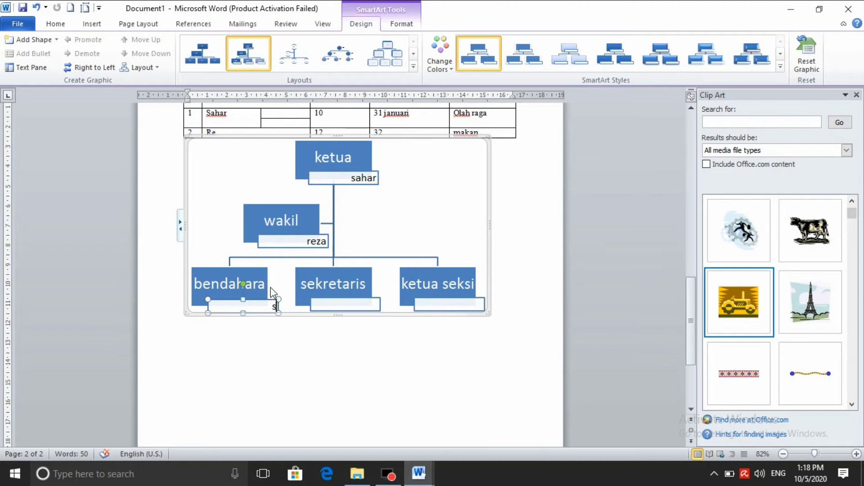
type("ahar reza")
left_click(365, 306)
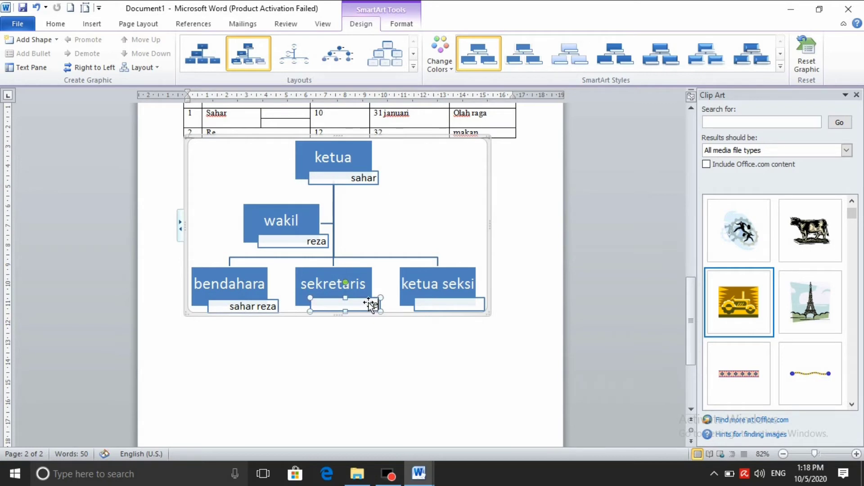
type("za sa")
type("har")
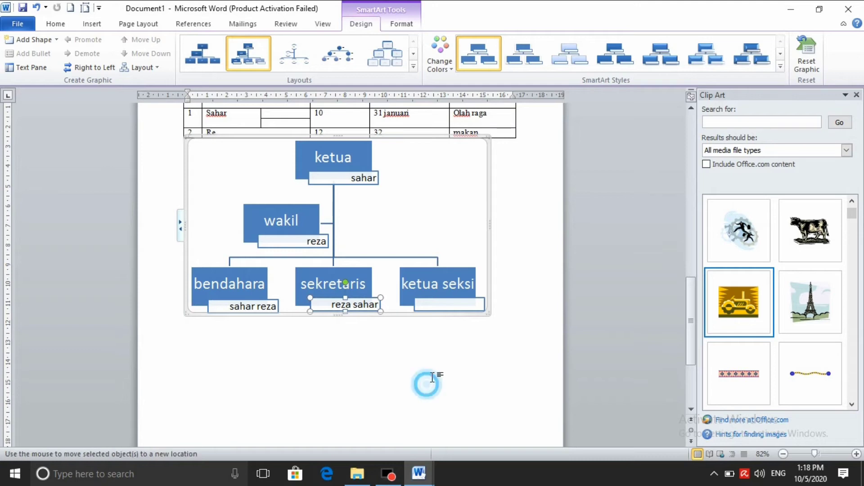
left_click(437, 367)
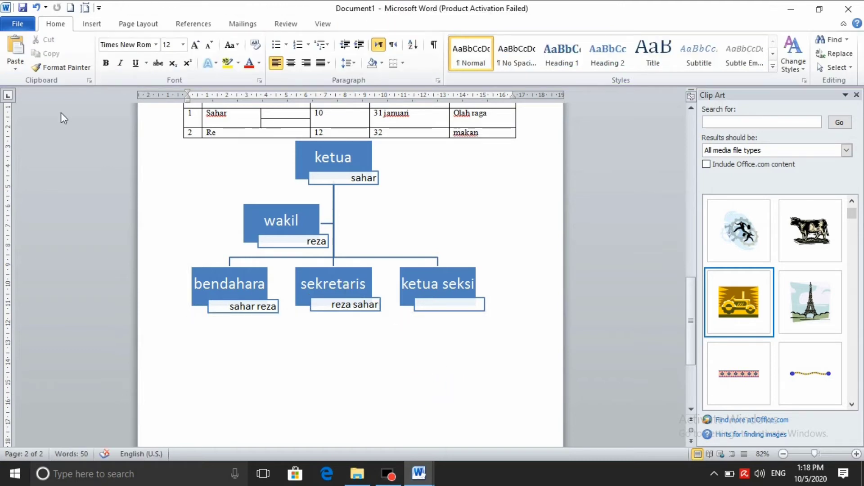
- Select the whole org chart and delete it
left_click(92, 22)
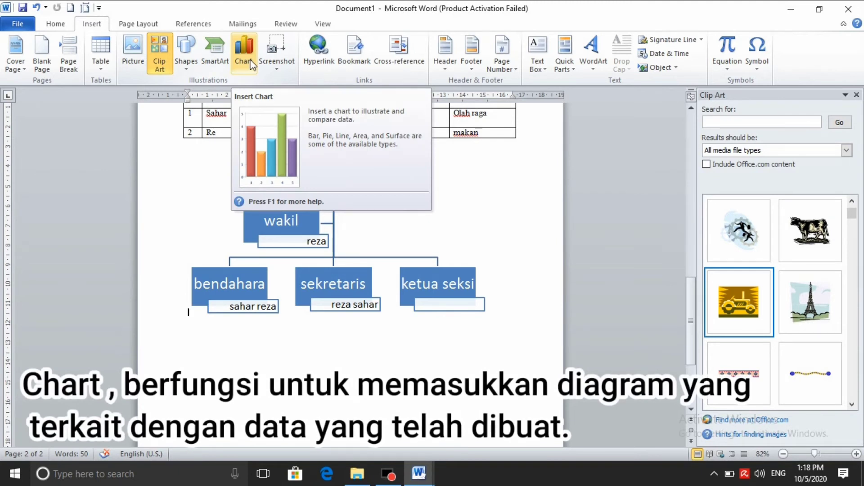
scroll(342, 180, "down", 3)
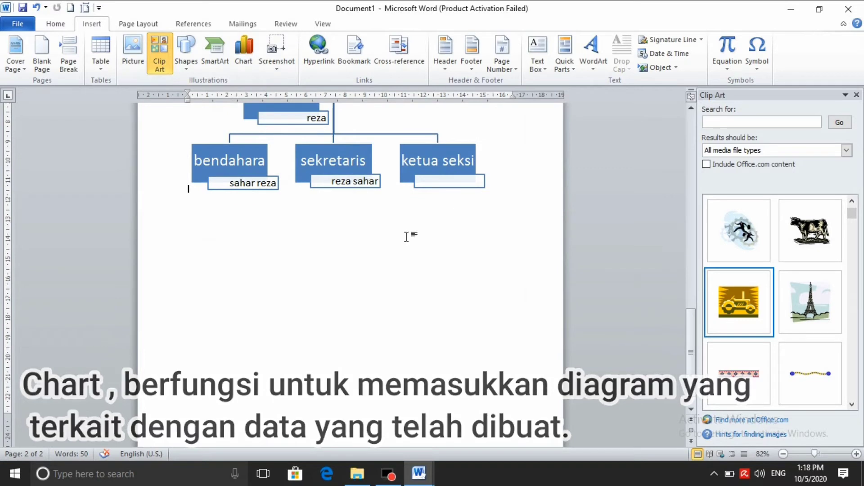
left_click(423, 258)
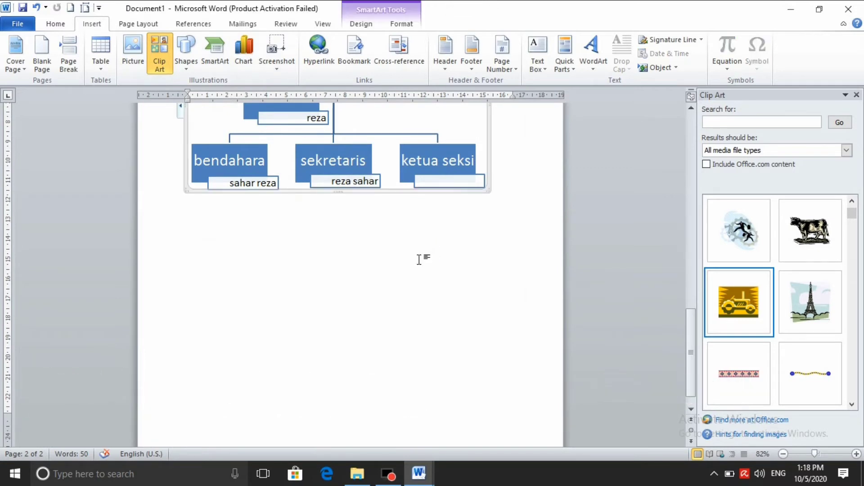
left_click(419, 260)
scroll(414, 261, "up", 3)
scroll(410, 279, "up", 1)
scroll(405, 293, "up", 1)
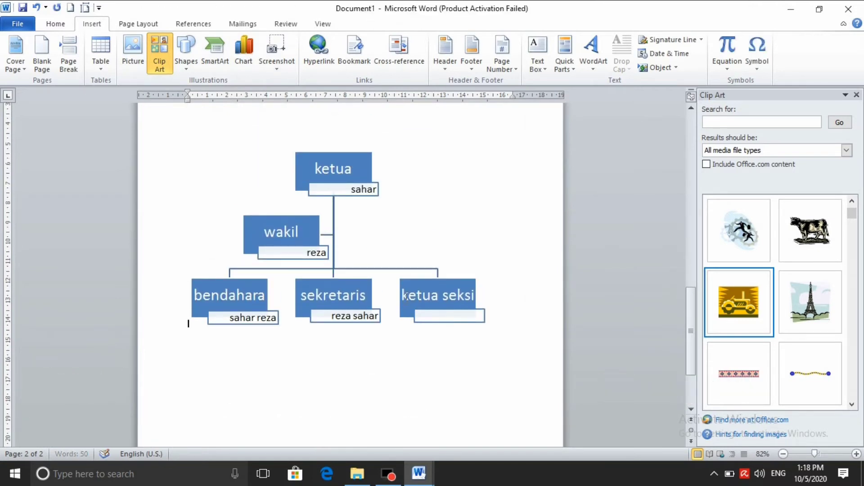
left_click(406, 297)
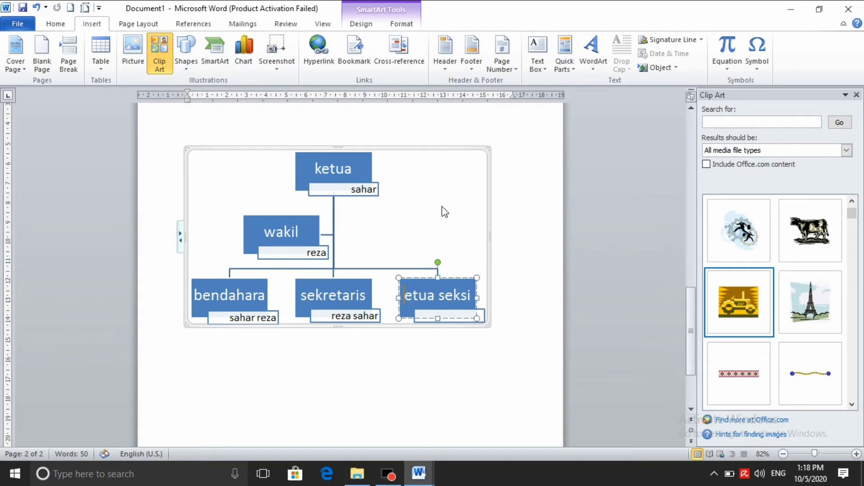
left_click(446, 184)
left_click(484, 153)
key("Delete")
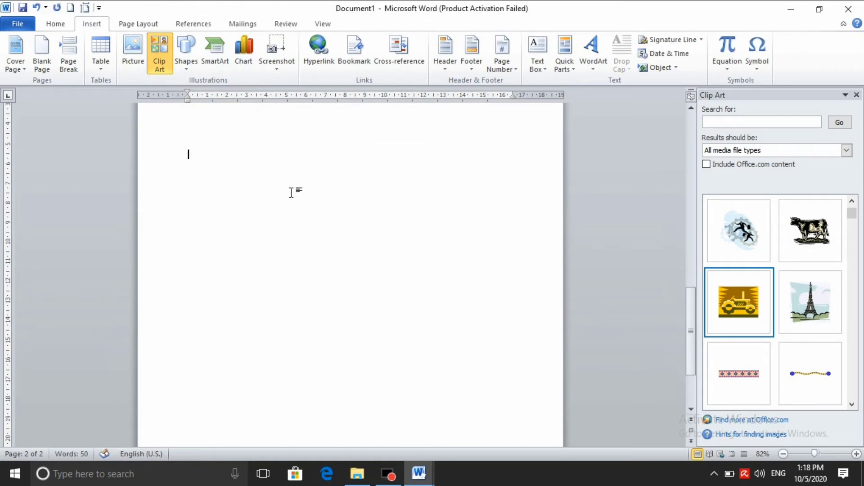
- Insert a Clustered Cylinder column chart
left_click(247, 51)
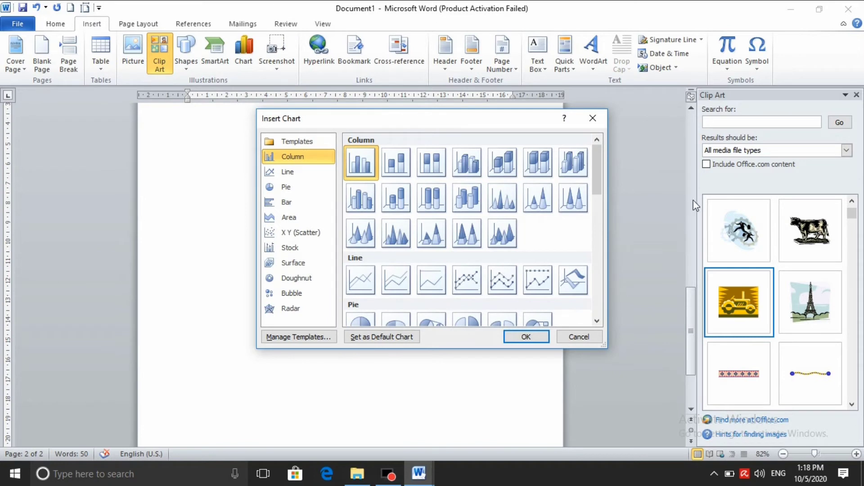
left_click(368, 198)
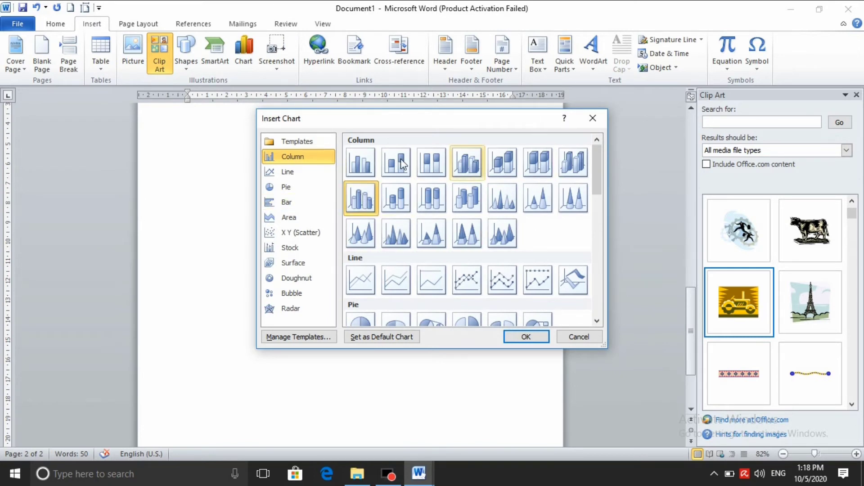
left_click(362, 196)
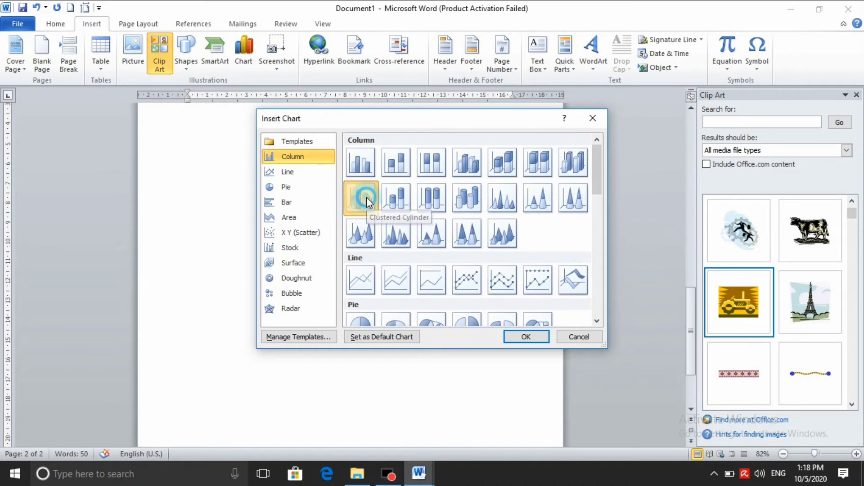
left_click(529, 338)
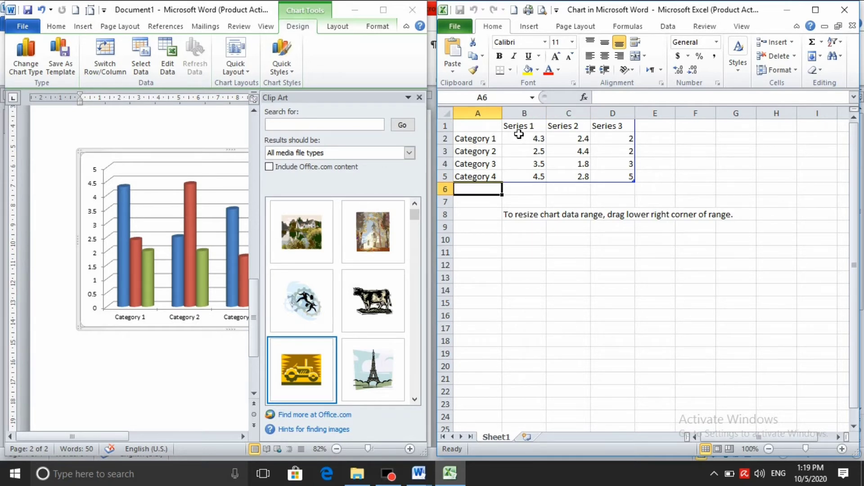
- Enter 6, 5 and 4 in cells B2–D2 for Category 1, then close the Excel sheet
left_click(535, 139)
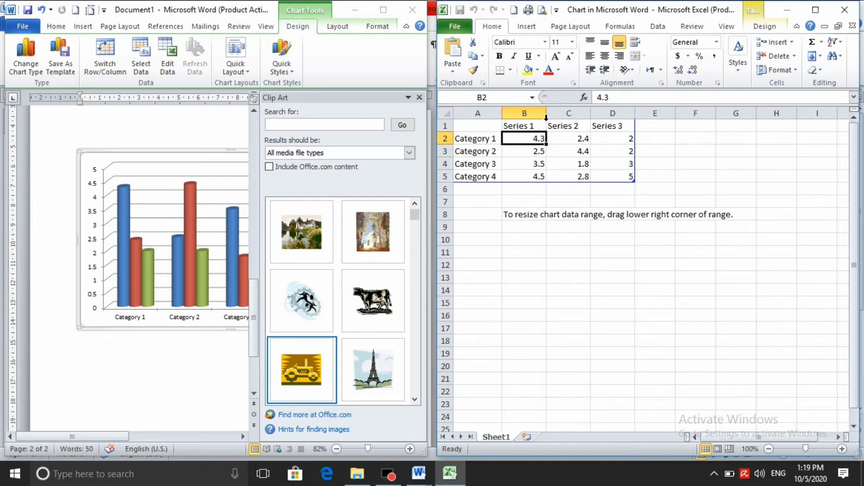
type("6")
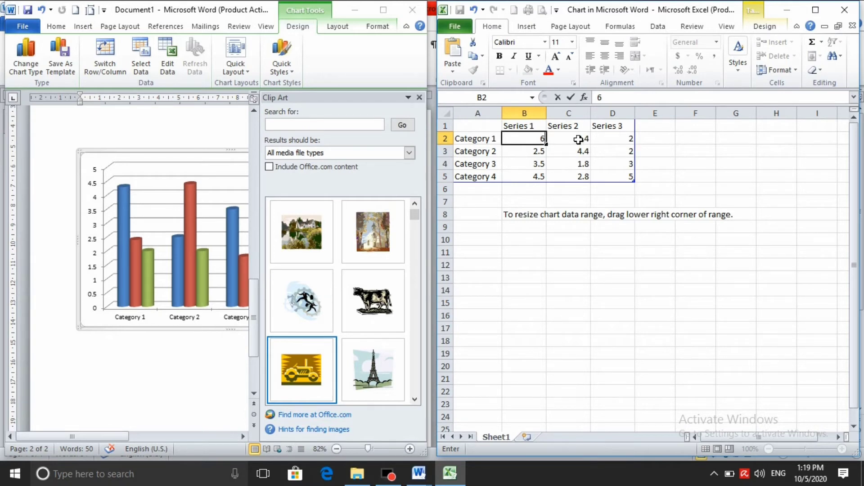
left_click(581, 141)
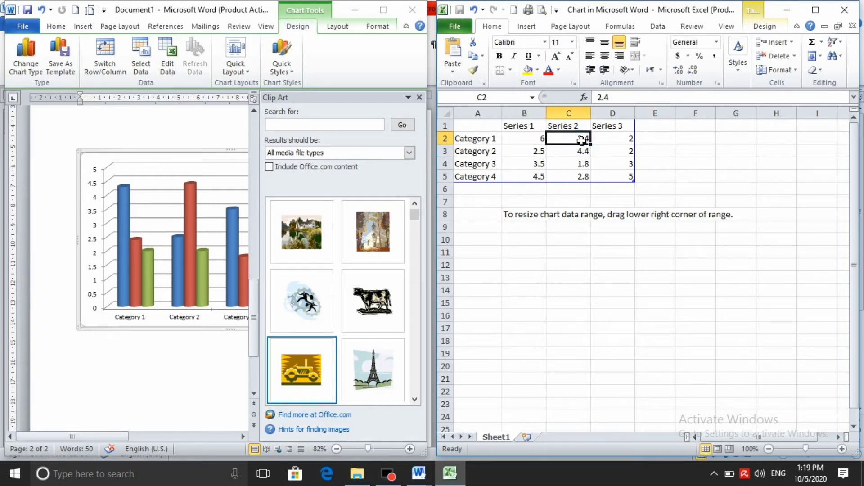
type("5")
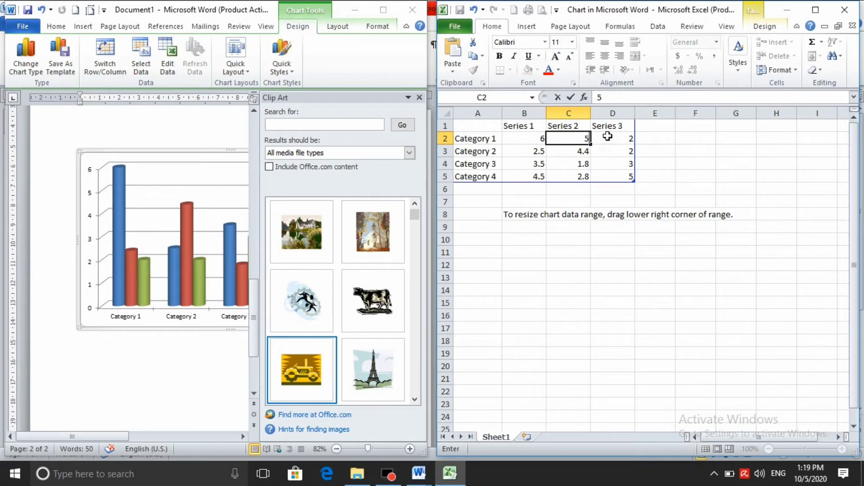
left_click(608, 136)
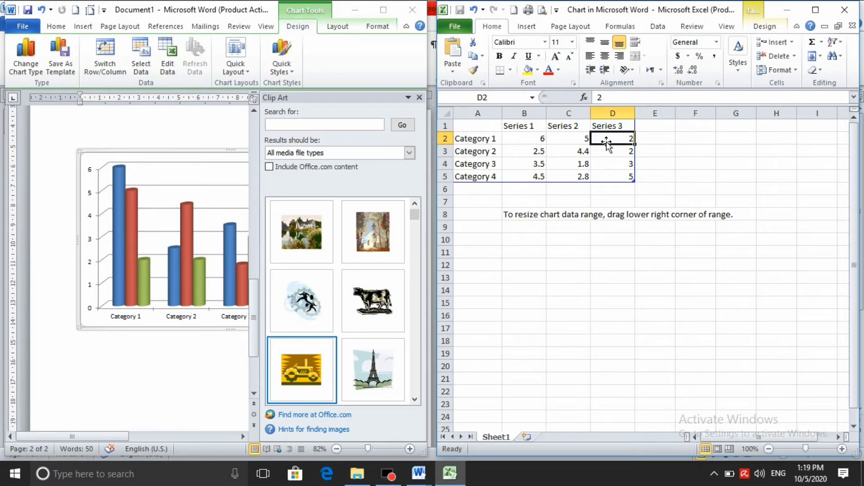
type("4")
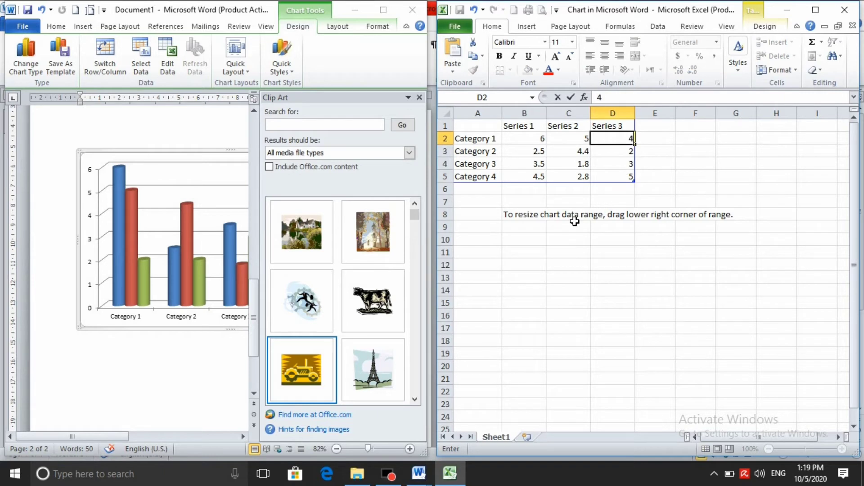
key("Return")
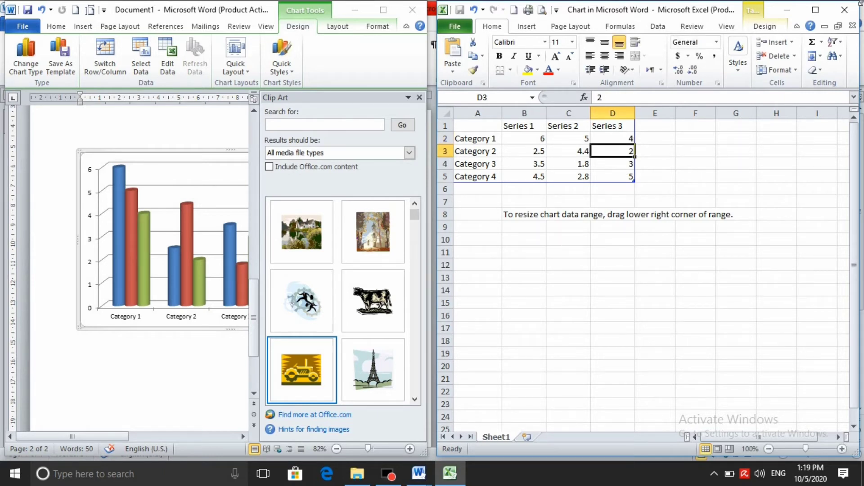
left_click(852, 13)
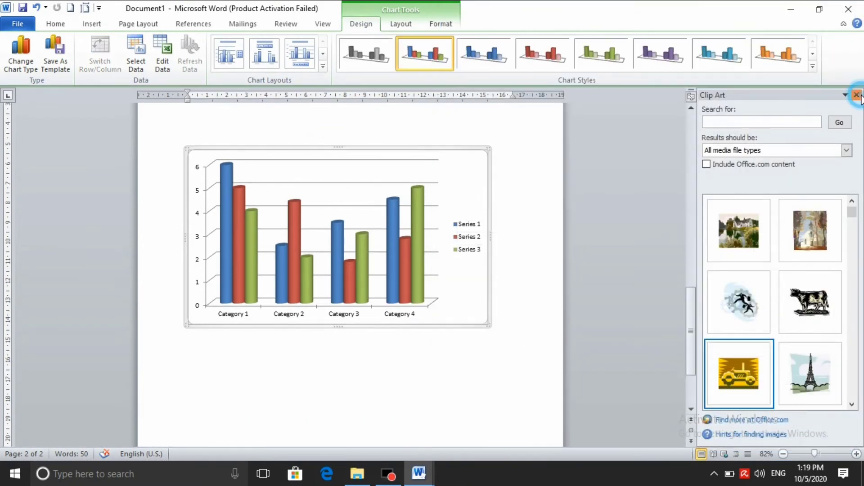
- Close the Clip Art pane and delete the 3-D cylinder chart from page 2
left_click(857, 94)
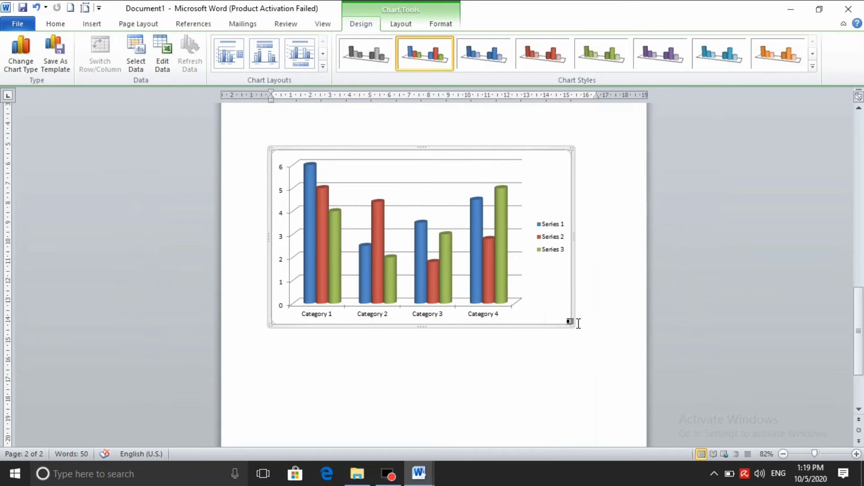
left_click(574, 324)
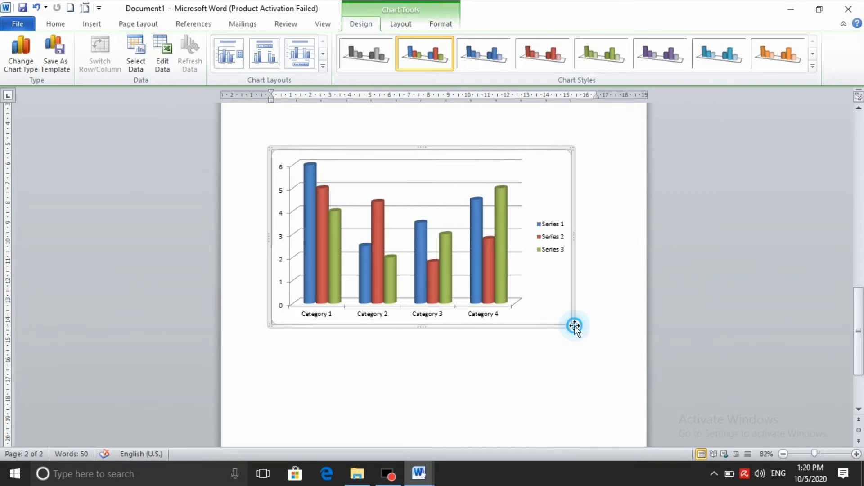
left_click(573, 321)
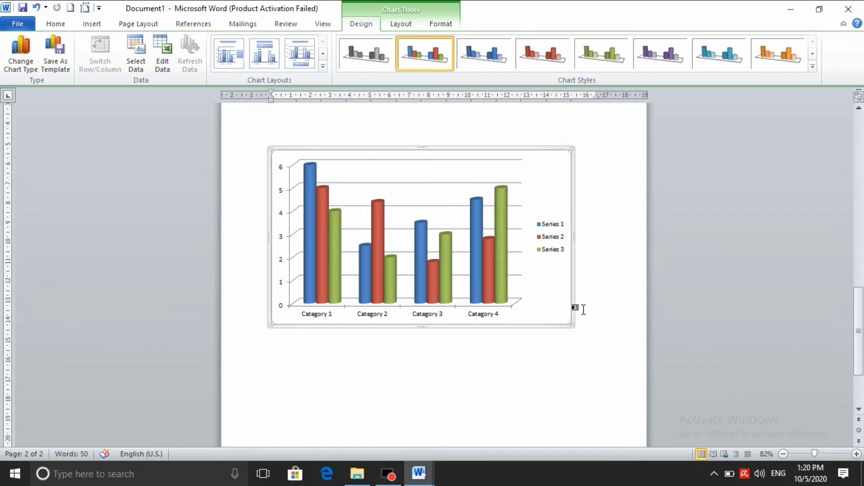
key("Delete")
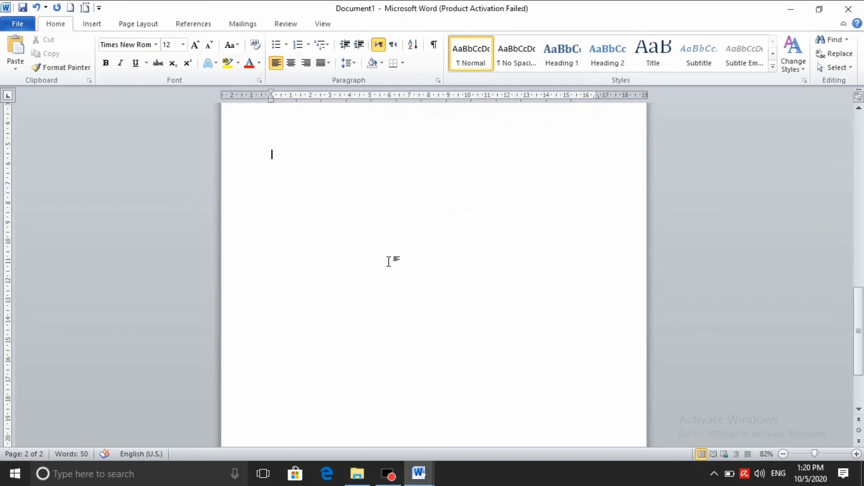
- Begin a Screen Clipping from the Screenshot menu to capture the DAFTAR JUARA PERLOMBAAN document
left_click(92, 24)
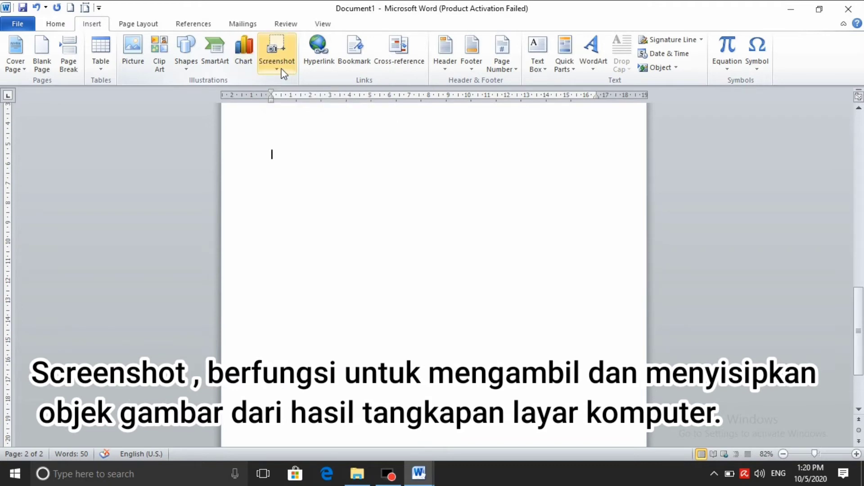
left_click(280, 69)
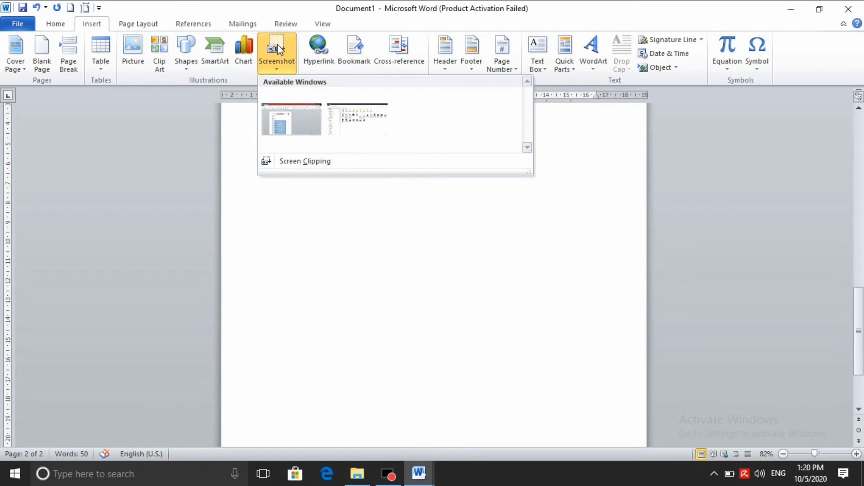
left_click(280, 49)
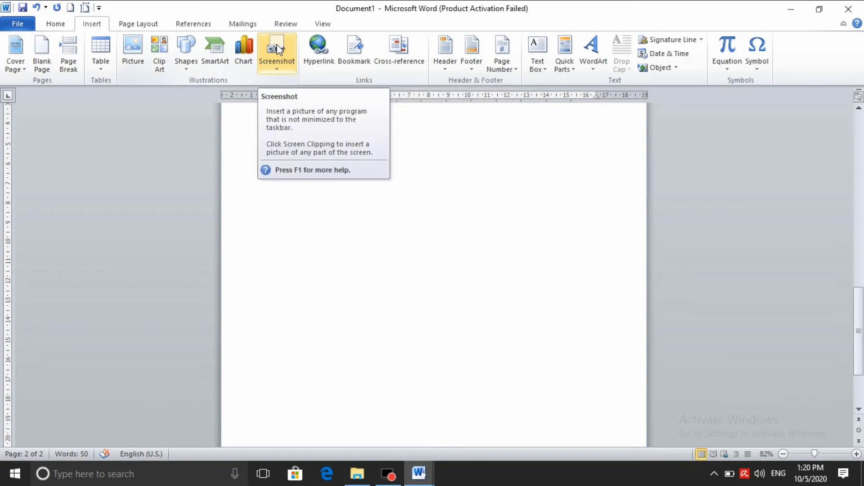
left_click(279, 49)
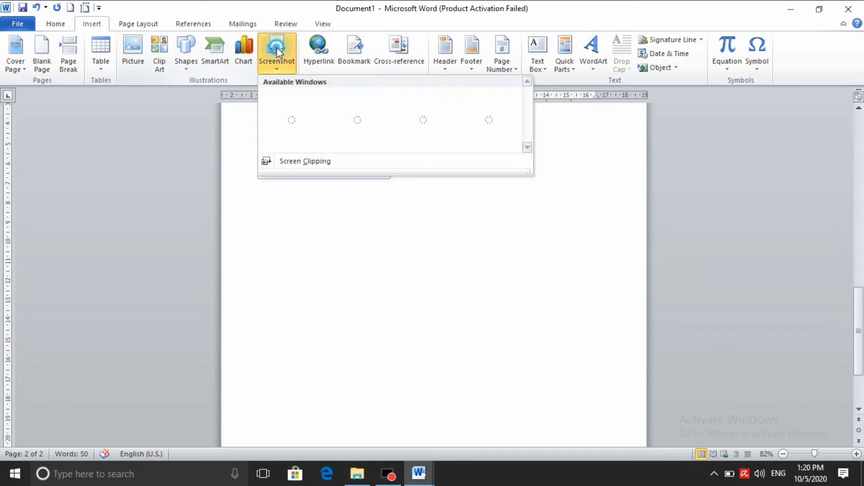
left_click(301, 162)
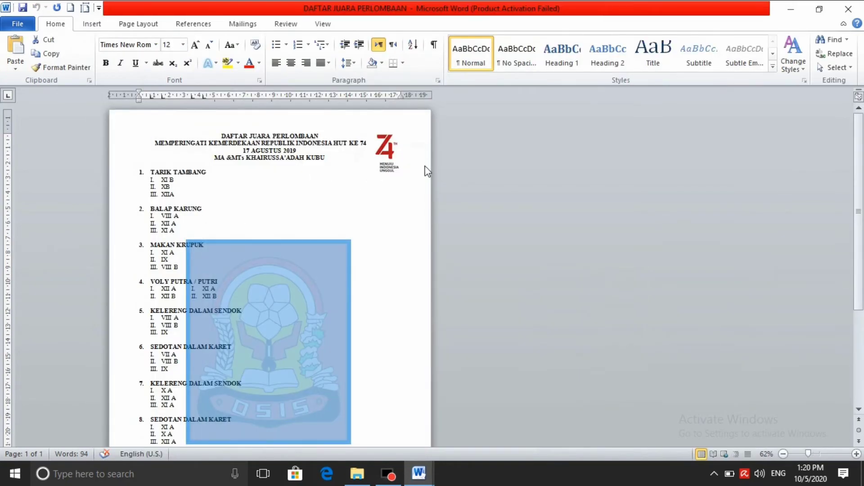
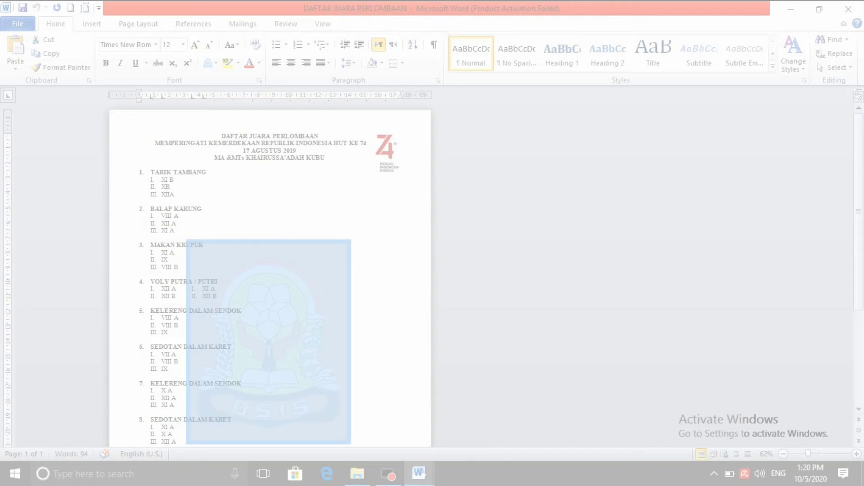
- Capture a screenshot of the DAFTAR JUARA PERLOMBAAN Word window with the Xbox Game Bar
key("super+g")
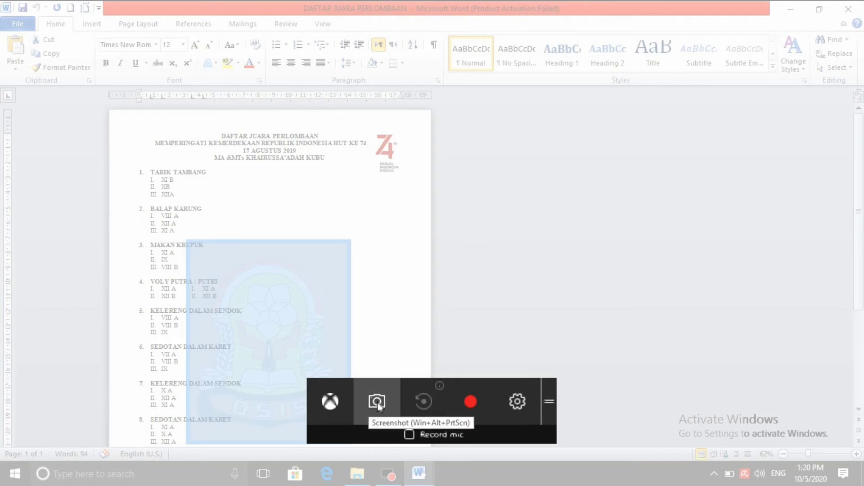
left_click(377, 403)
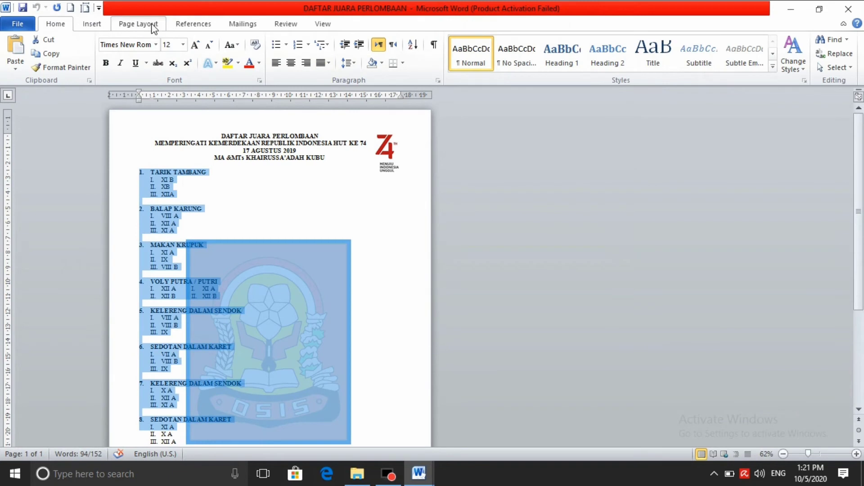
- Insert a File Explorer screenshot into the document, undo it, and switch to File Explorer
left_click(99, 26)
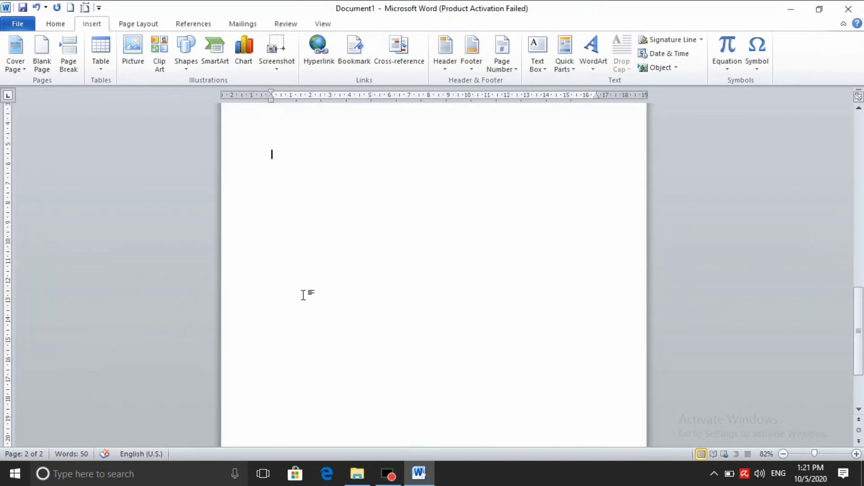
left_click(275, 68)
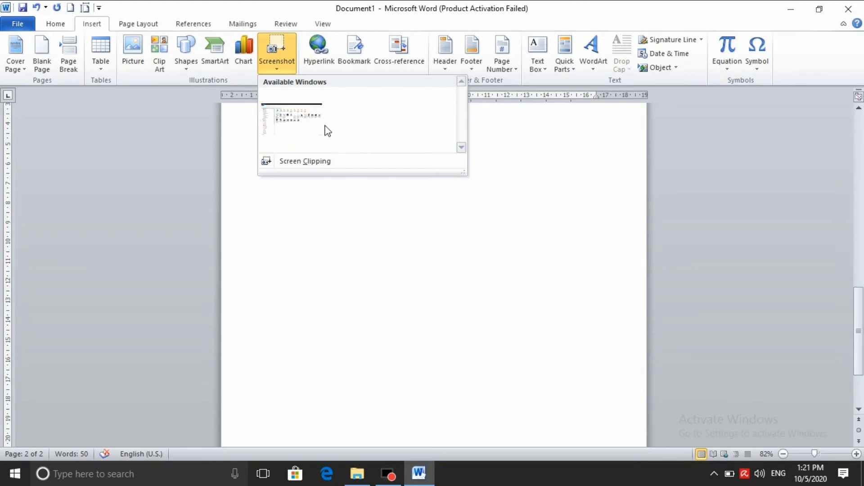
left_click(309, 135)
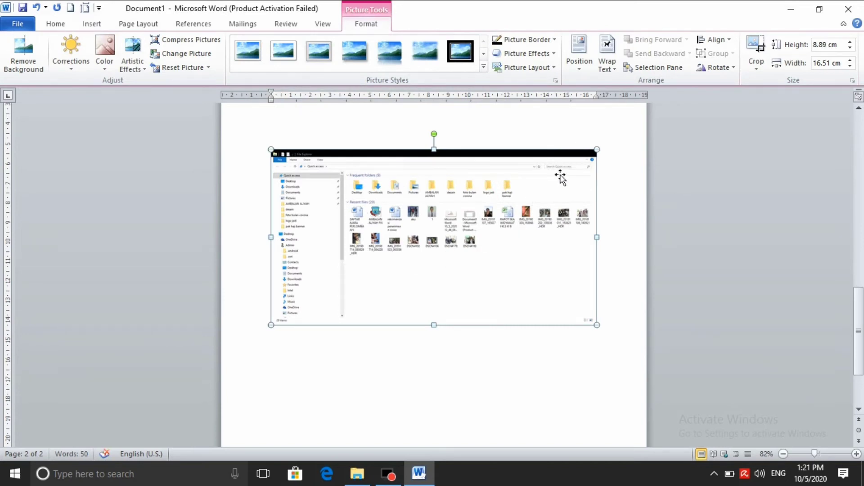
key("ctrl+z")
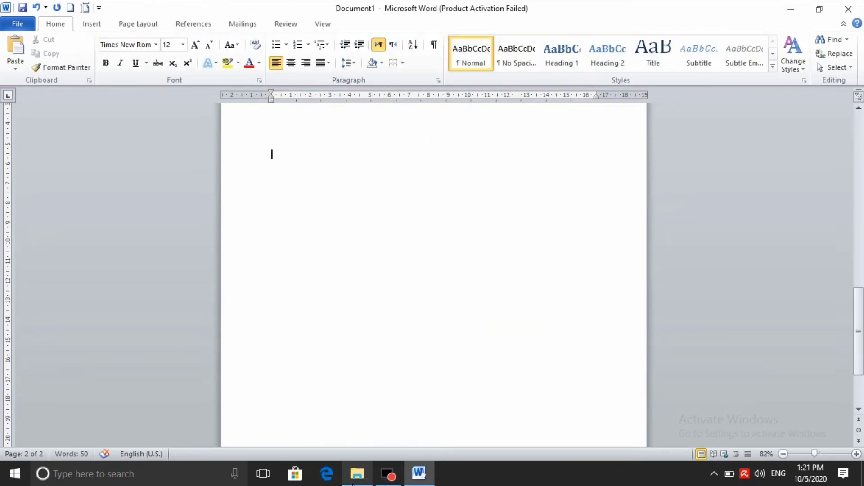
left_click(357, 474)
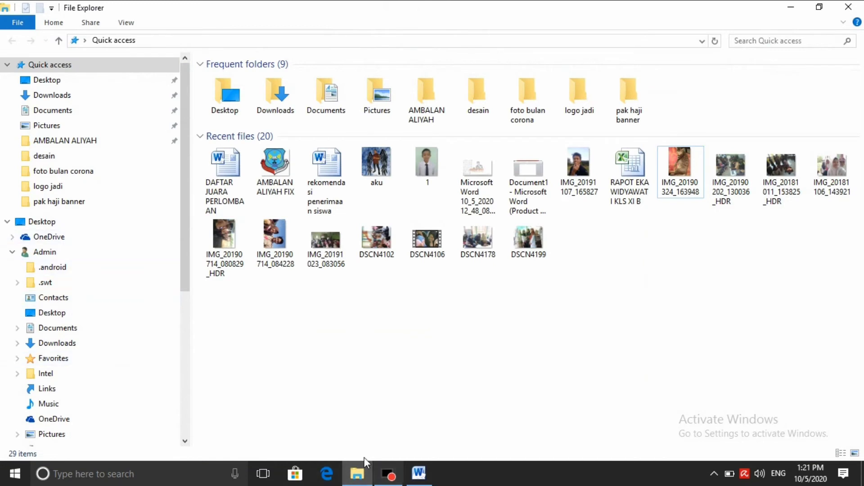
mouse_move(357, 474)
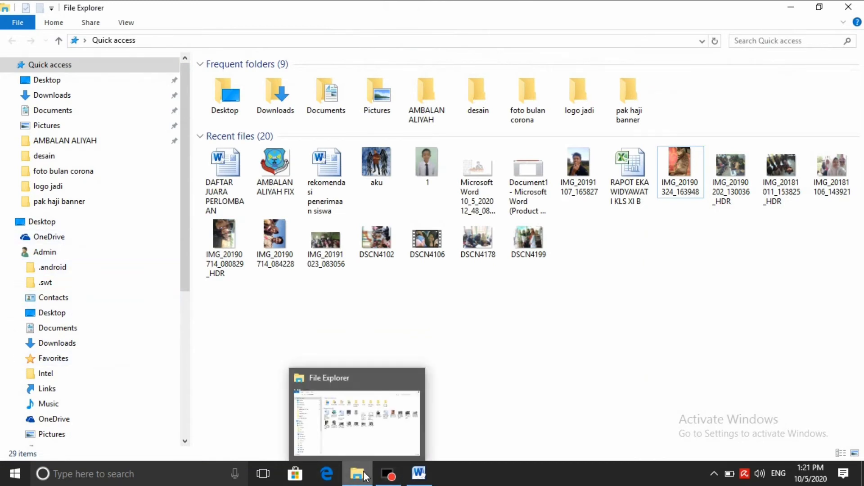
- Open the Captures folder under This PC > Videos
scroll(63, 358, "down", 2)
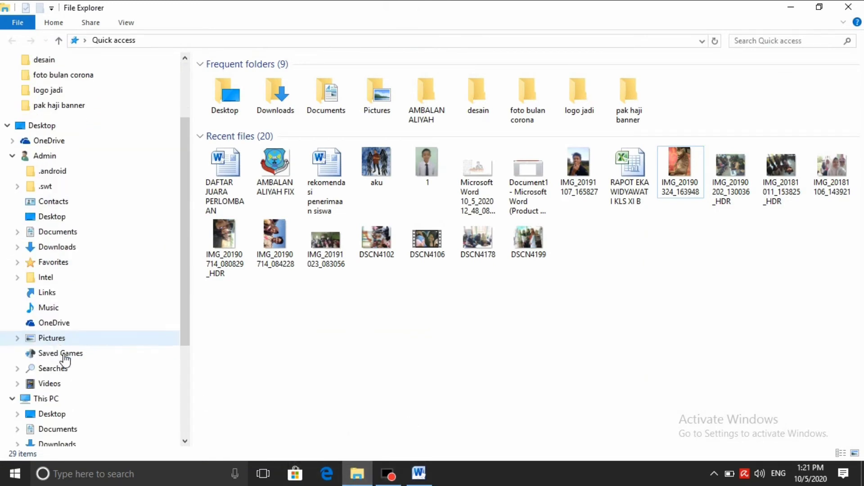
scroll(66, 356, "down", 2)
scroll(68, 359, "down", 1)
left_click(63, 335)
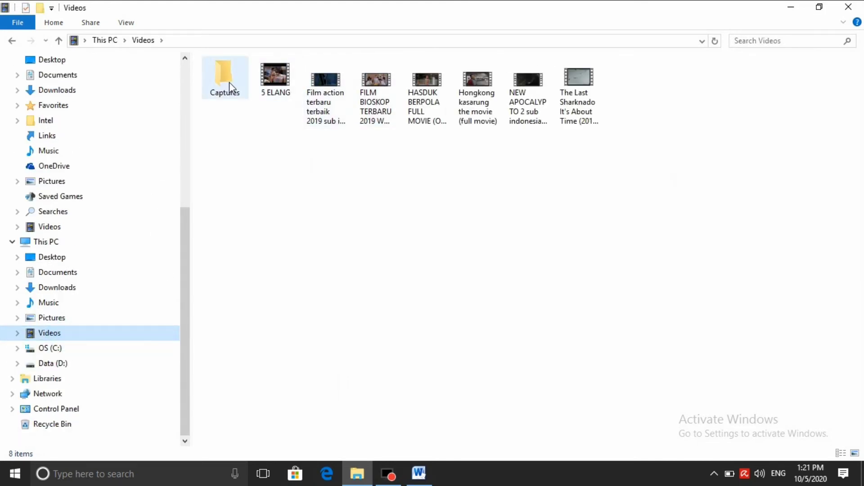
double_click(228, 82)
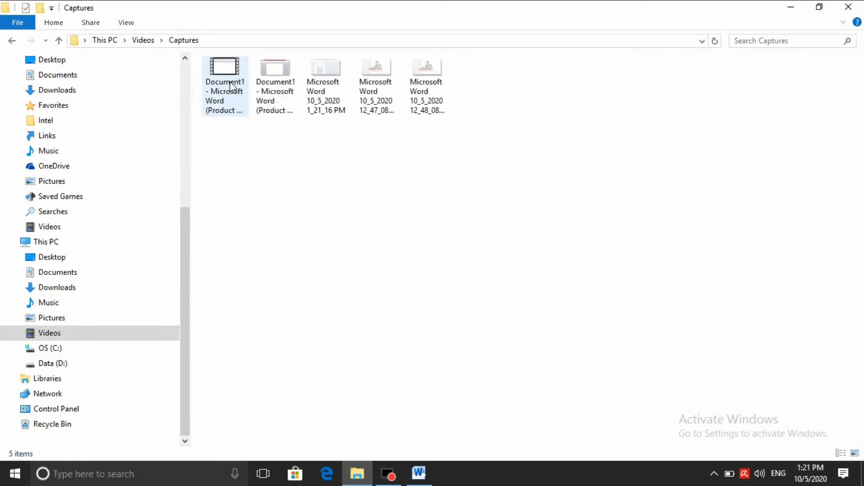
- View the 10_5_2020 12_48_08 PM screenshot in Photos, then return to Word
left_click(432, 79)
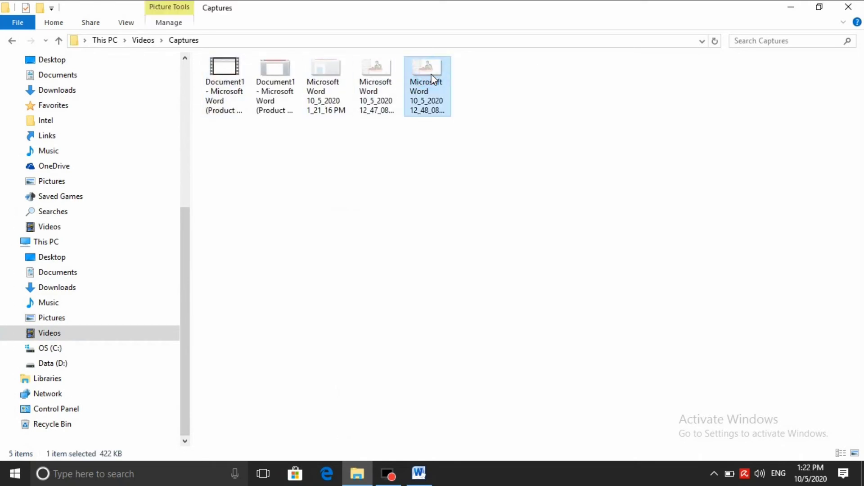
double_click(432, 79)
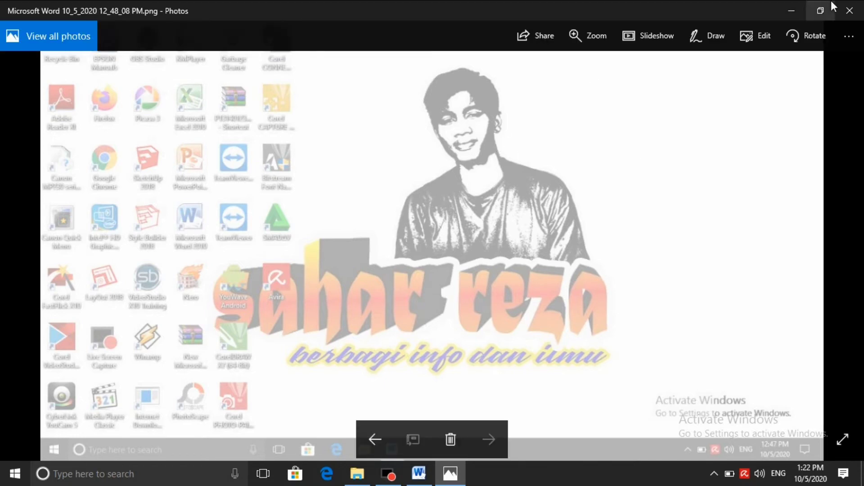
left_click(849, 11)
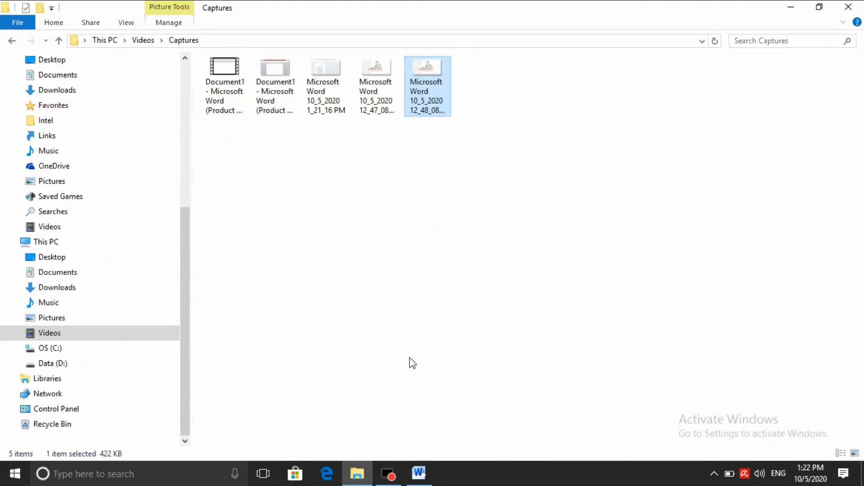
left_click(418, 473)
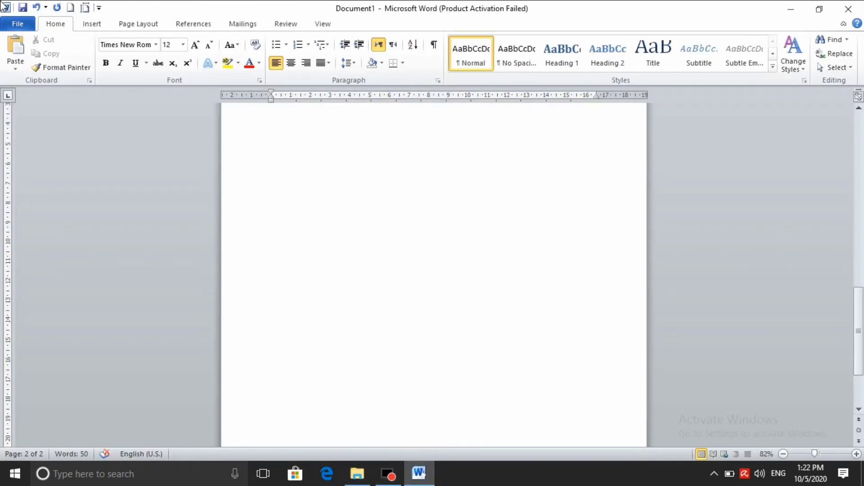
- Open the Insert Hyperlink dialog from the Insert tab's Links group
left_click(91, 23)
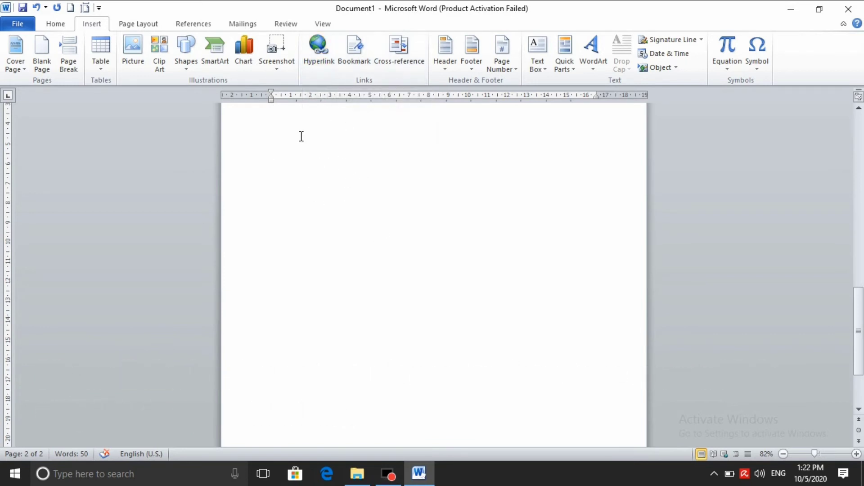
left_click(325, 63)
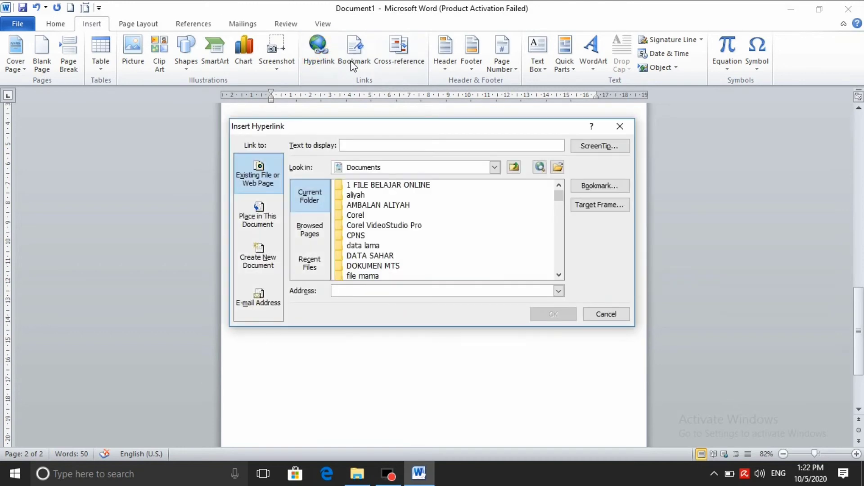
- Insert a hyperlink to ABSENSI DAN IURAN PENEGAK.docx from the AMBALAN ALIYAH folder
double_click(374, 205)
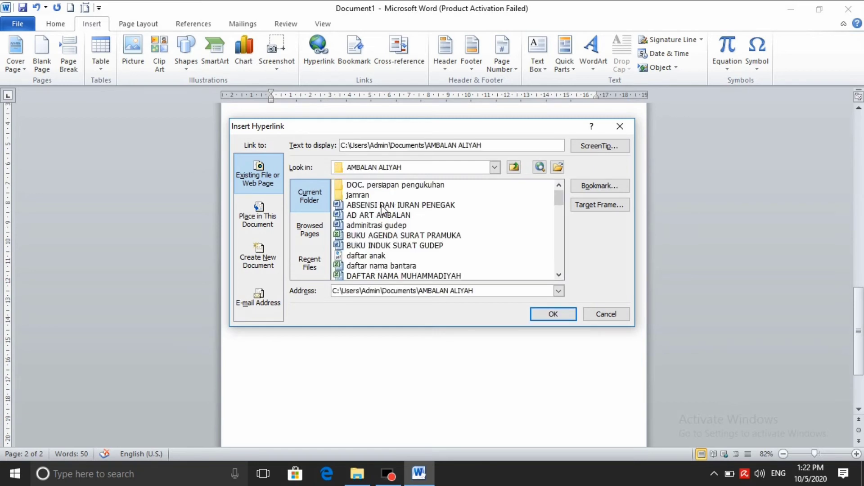
left_click(386, 206)
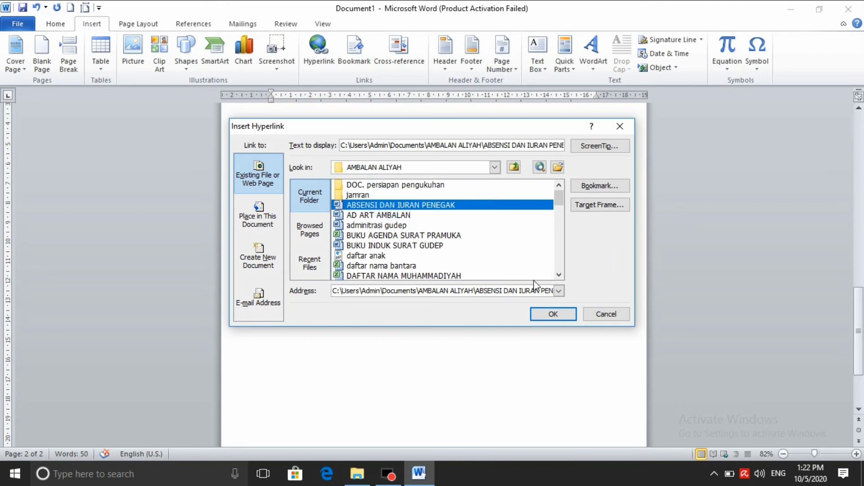
left_click(553, 314)
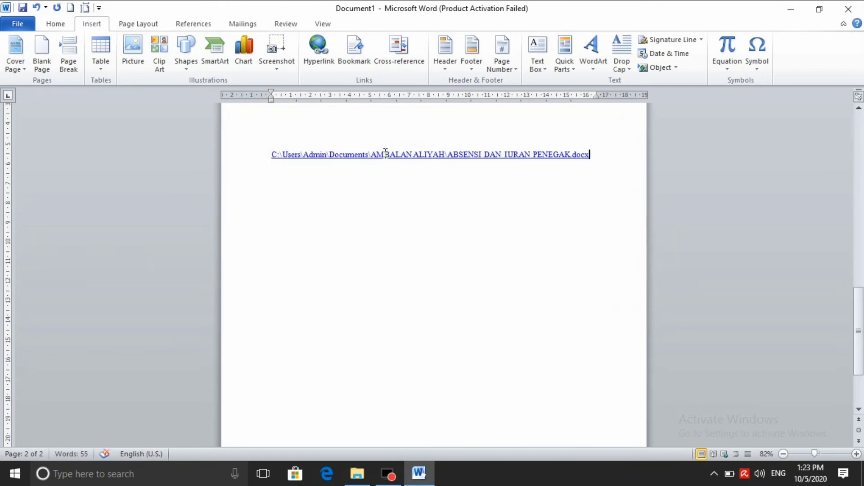
left_click(424, 154, "ctrl")
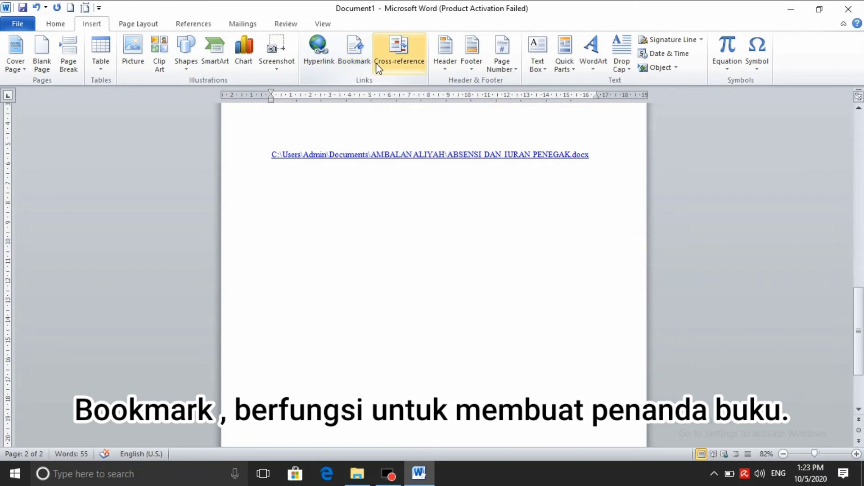
- Open the Cross-reference dialog and close it without inserting anything
left_click(471, 191)
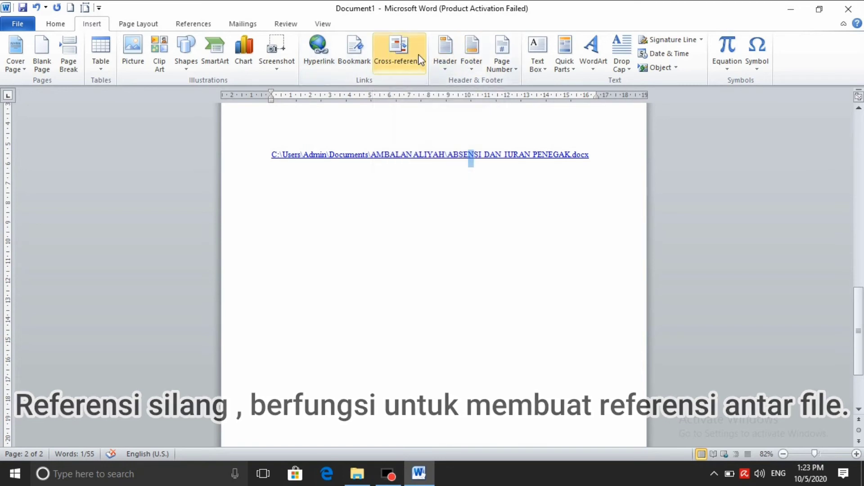
left_click(419, 59)
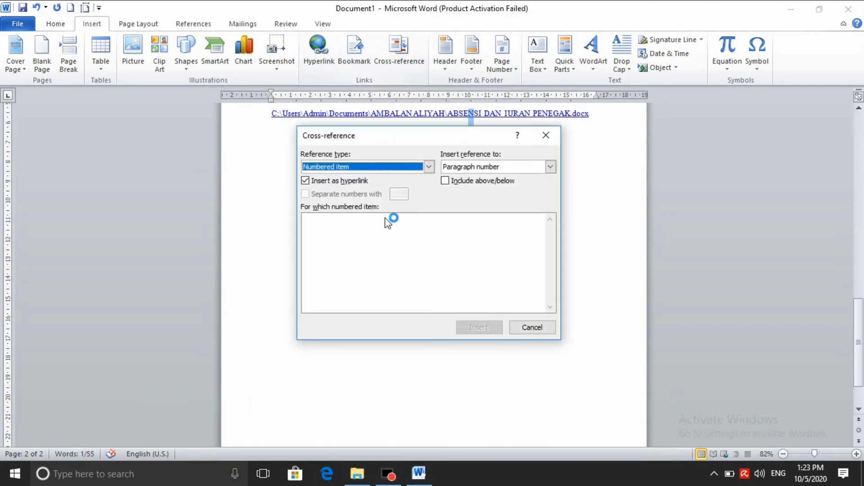
left_click(546, 135)
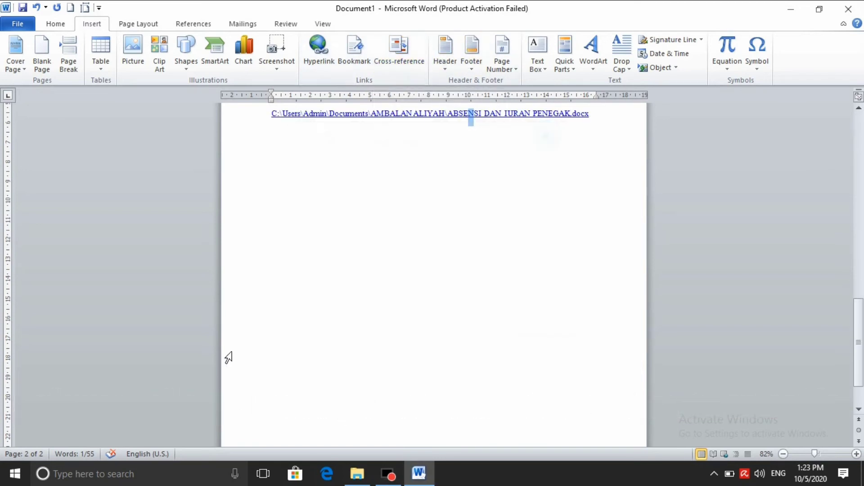
- Select the ABSENSI DAN IURAN PENEGAK hyperlink line and delete it
left_click(490, 222)
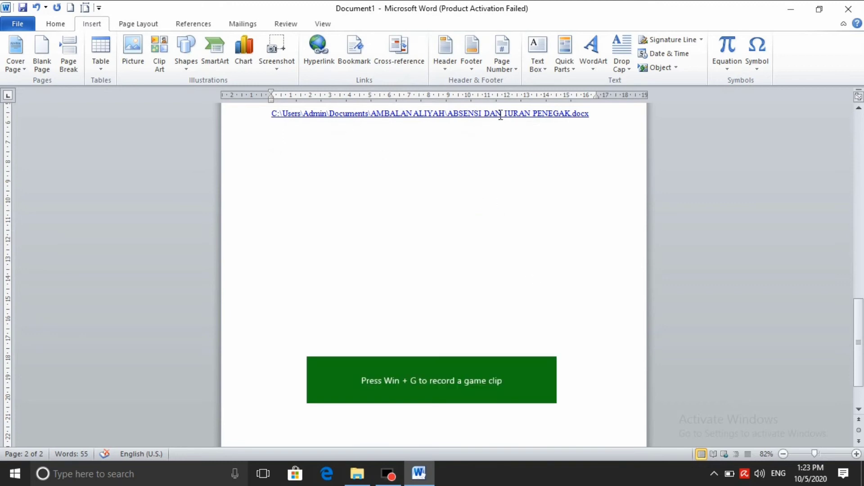
scroll(499, 137, "down", 1)
scroll(498, 133, "up", 3)
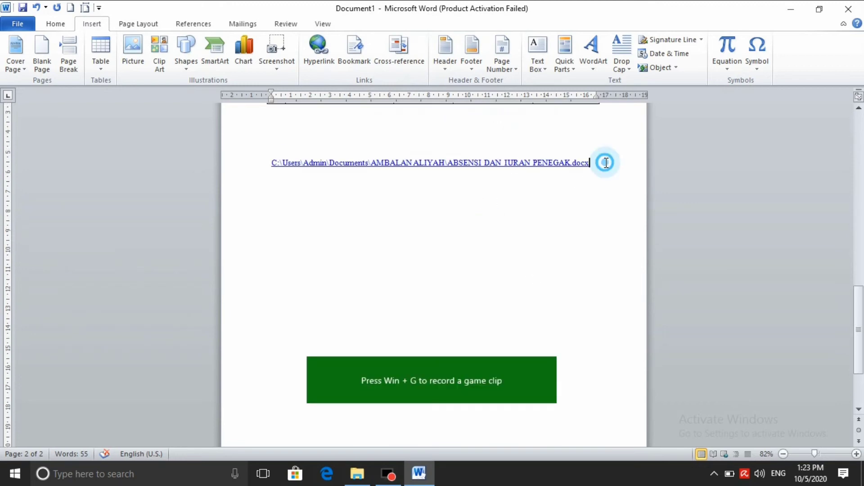
left_click_drag(603, 164, 273, 146)
key("Delete")
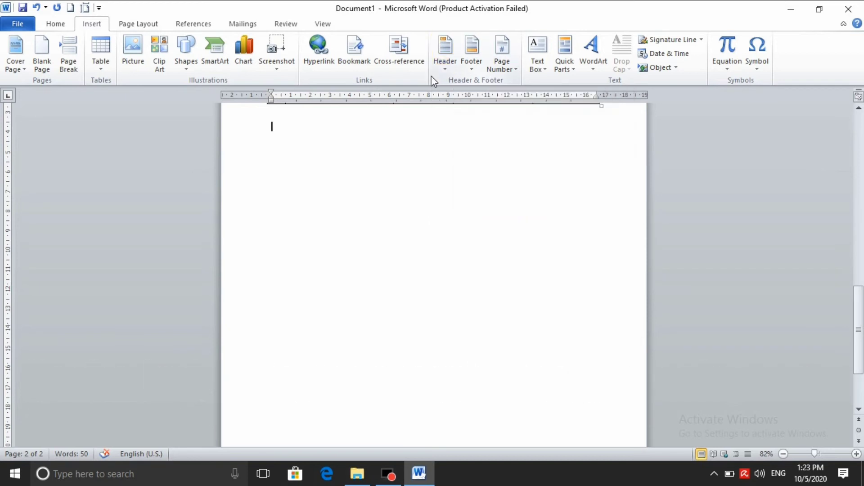
- Insert the built-in Blank header at the top of the document
left_click(459, 202)
scroll(459, 151, "down", 1)
scroll(464, 149, "up", 3)
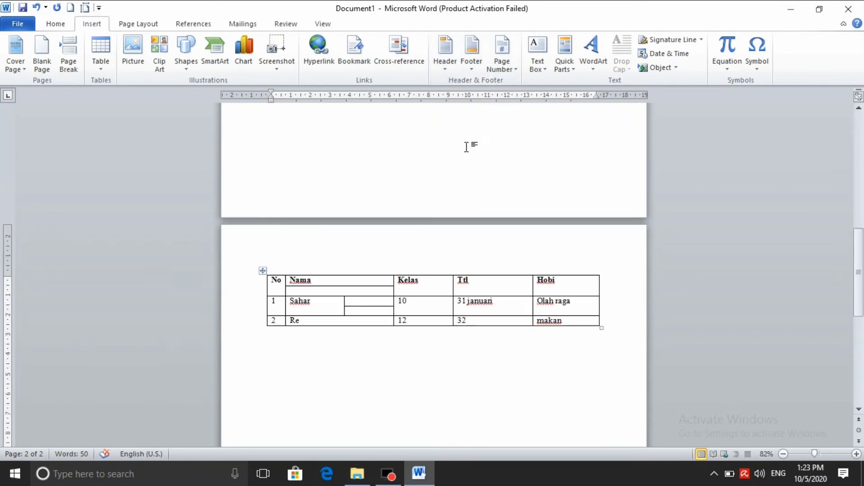
scroll(423, 271, "up", 3)
scroll(444, 234, "up", 2)
left_click_drag(861, 142, 861, 122)
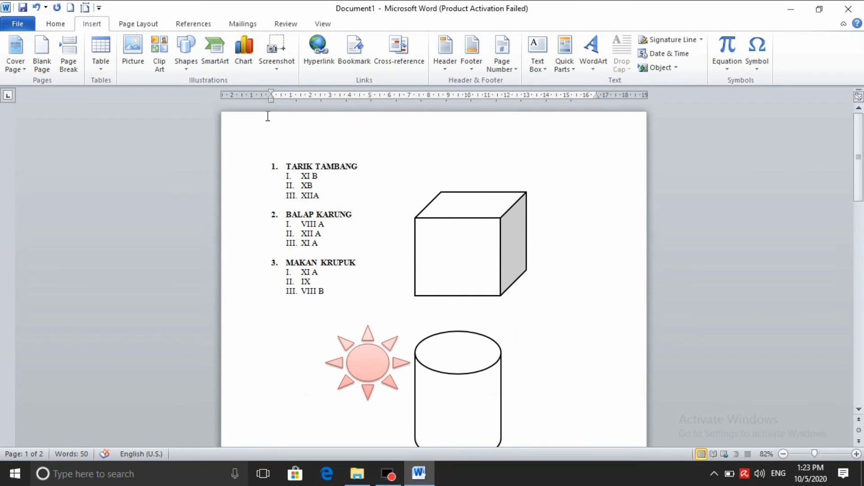
left_click(444, 66)
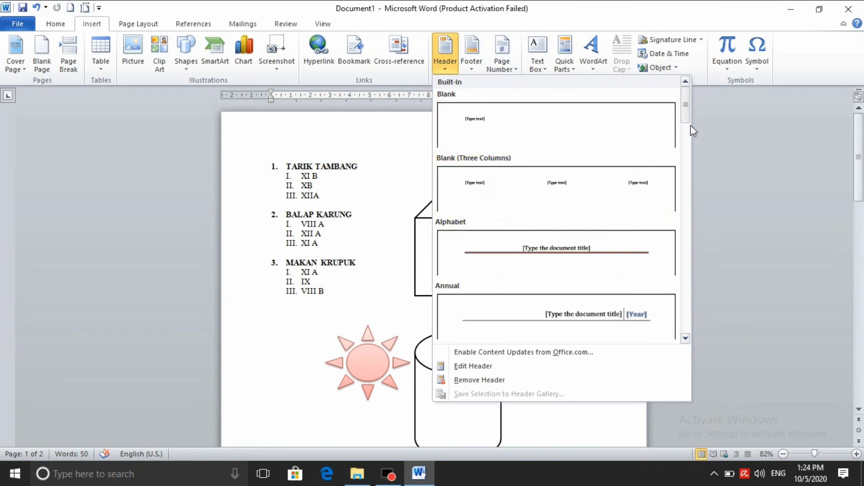
mouse_move(686, 117)
left_mouse_down()
mouse_move(691, 181)
mouse_move(682, 161)
mouse_move(686, 127)
left_mouse_up()
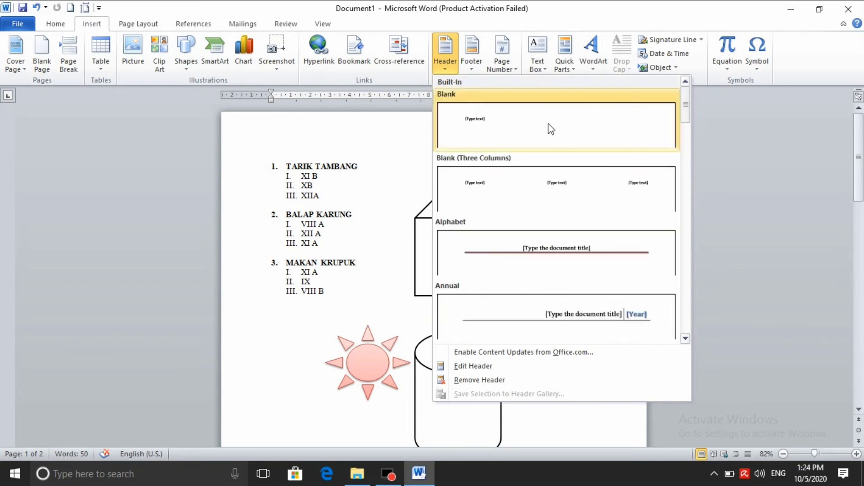
left_click(462, 118)
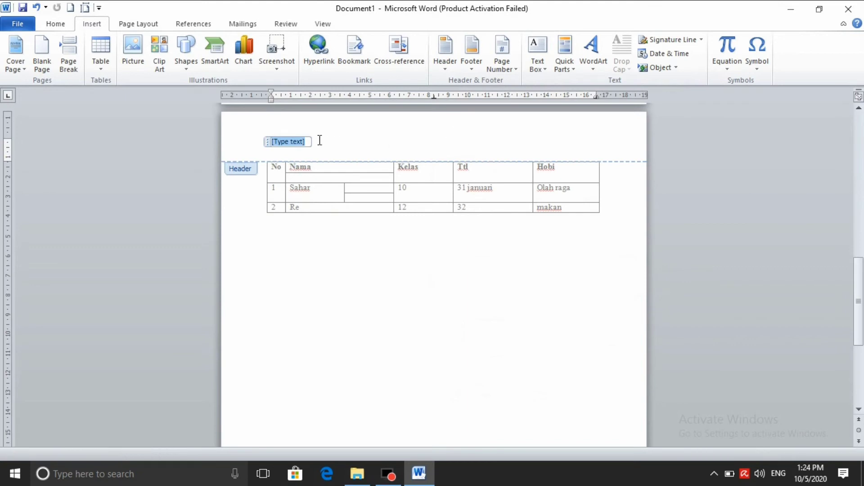
- Type the author's name into the header and close header editing
type("sah")
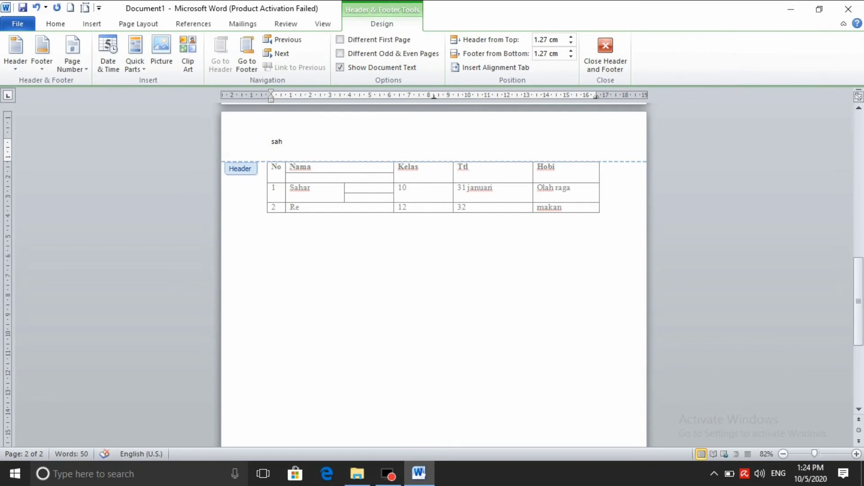
type("a")
double_click(451, 286)
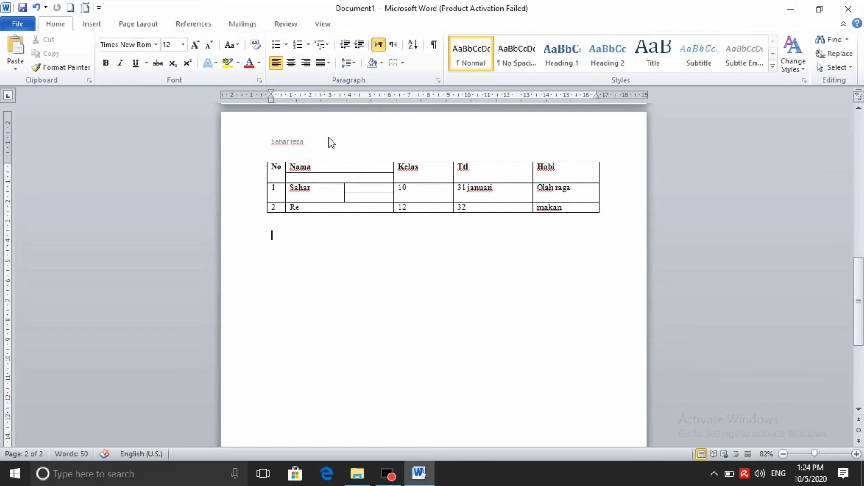
scroll(352, 183, "down", 2)
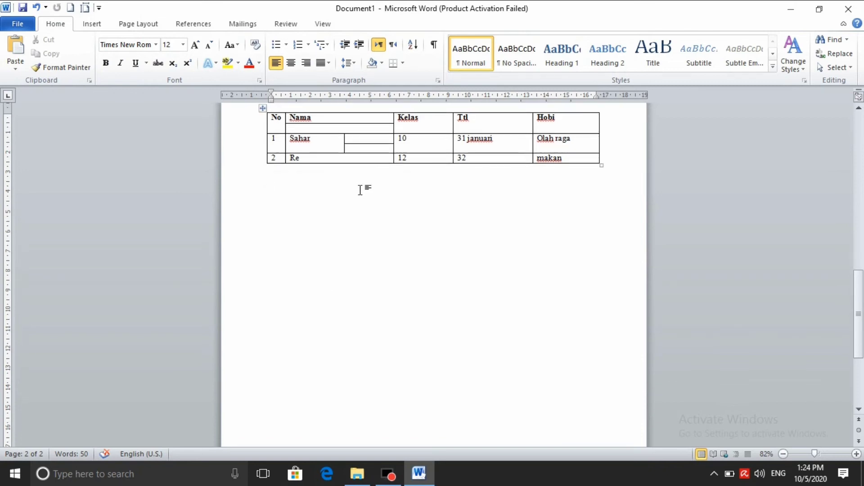
scroll(361, 189, "up", 3)
double_click(314, 158)
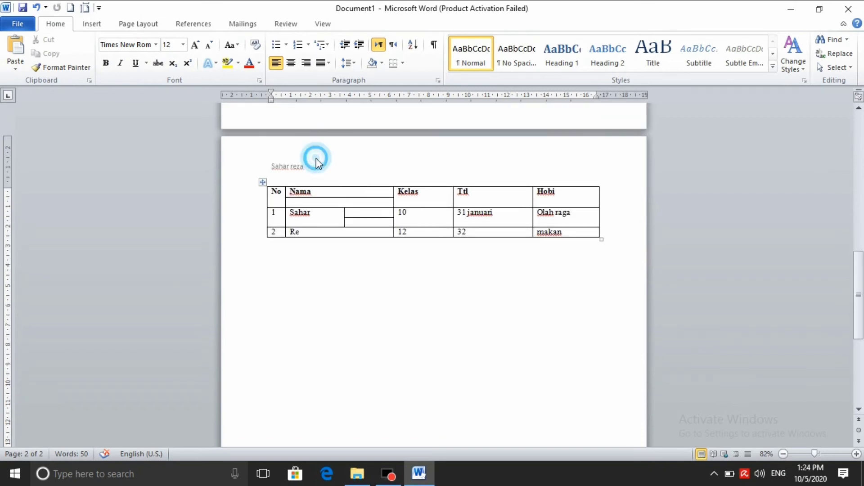
left_click(265, 163)
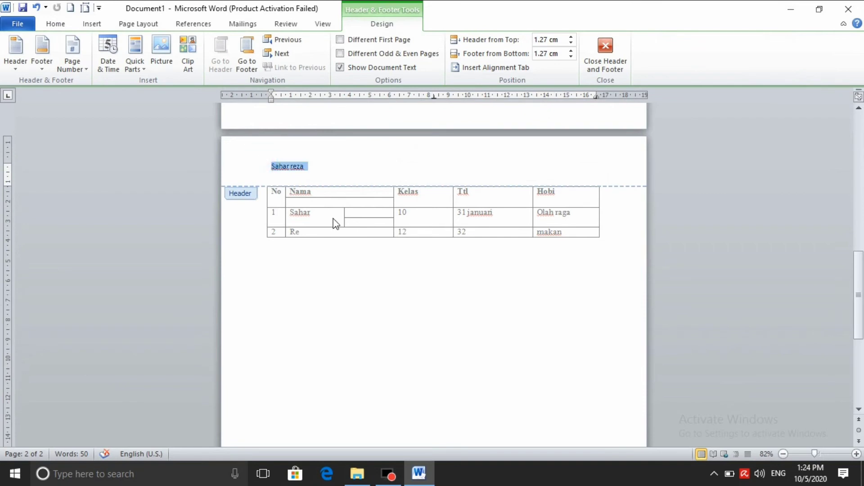
double_click(402, 291)
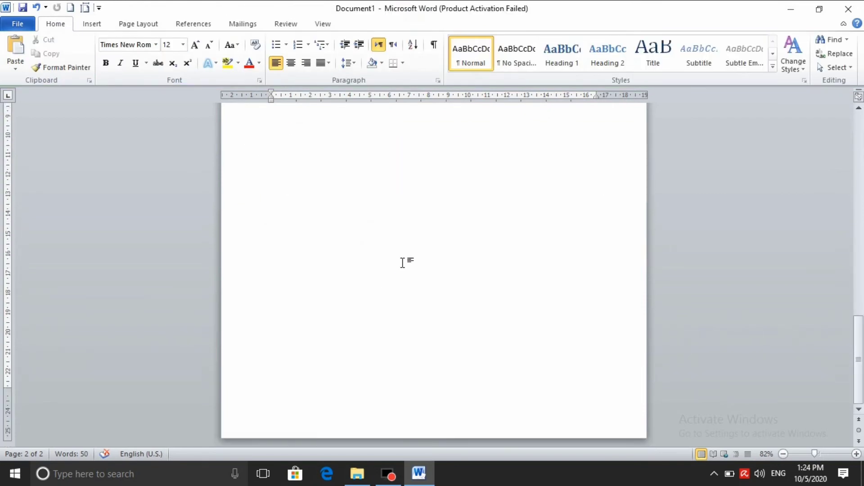
scroll(404, 263, "up", 5)
scroll(404, 263, "up", 12)
scroll(399, 247, "up", 3)
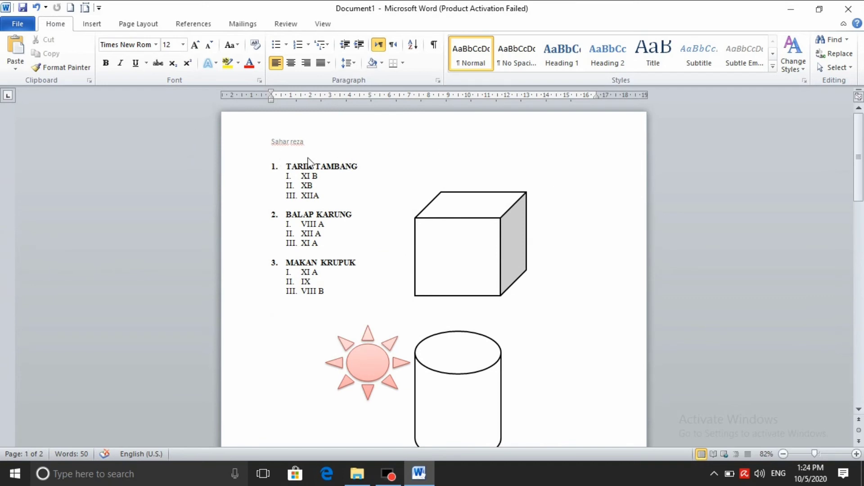
scroll(308, 162, "down", 2)
scroll(270, 135, "down", 8)
scroll(270, 149, "down", 12)
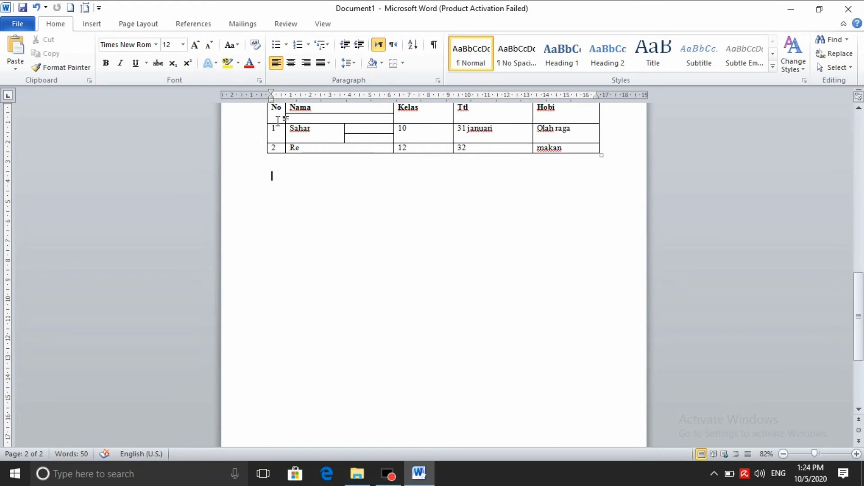
- Add the Alphabet-style footer with page number from the Insert tab
left_click(106, 24)
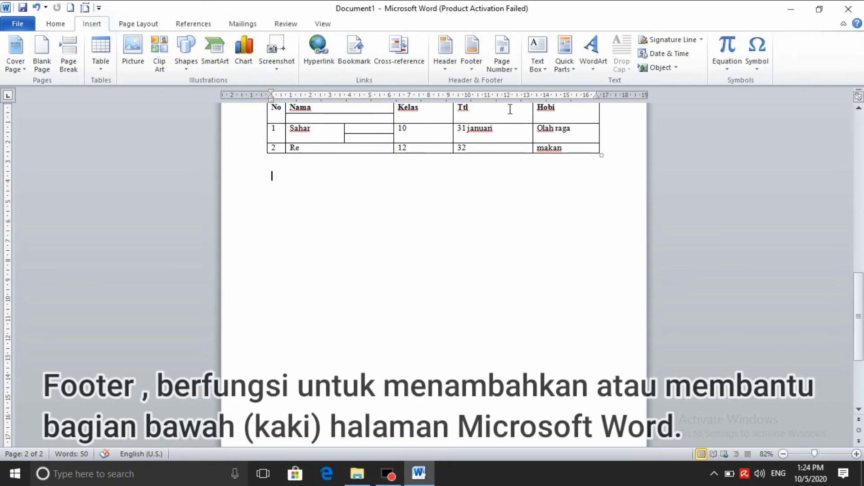
left_click(474, 65)
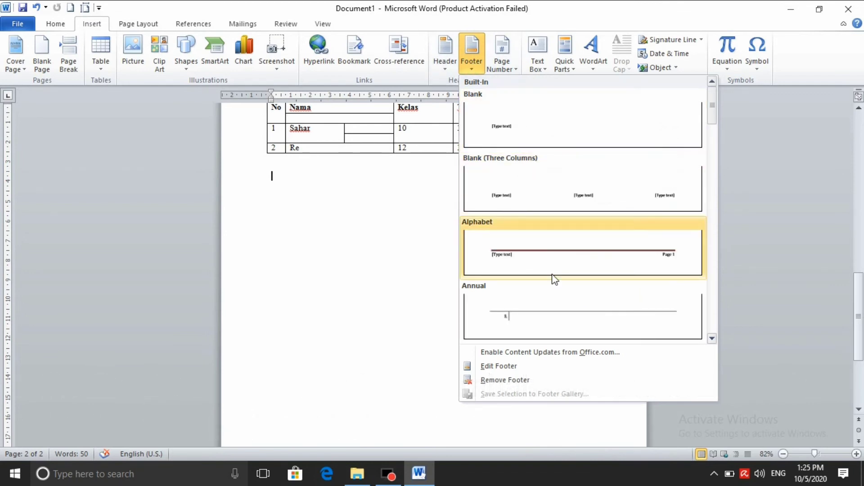
left_click(570, 255)
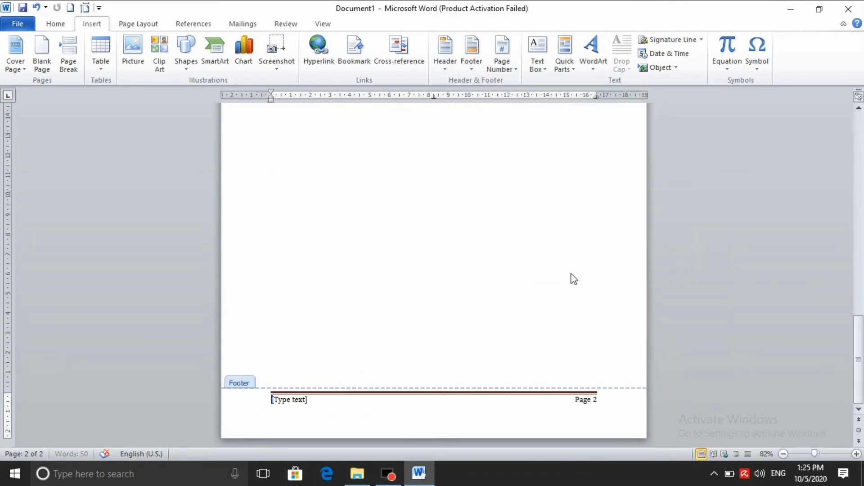
- Replace the footer placeholder with 'Pelajaran TIK' and close footer editing
left_click(289, 400)
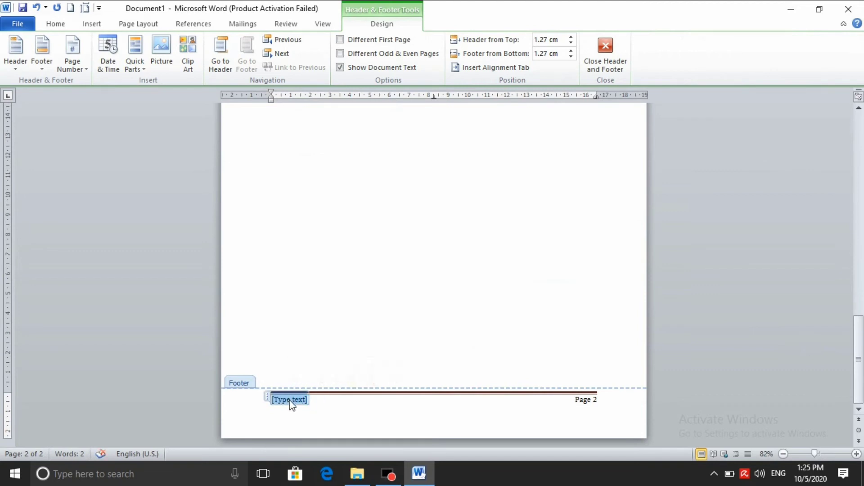
type("pelajaran")
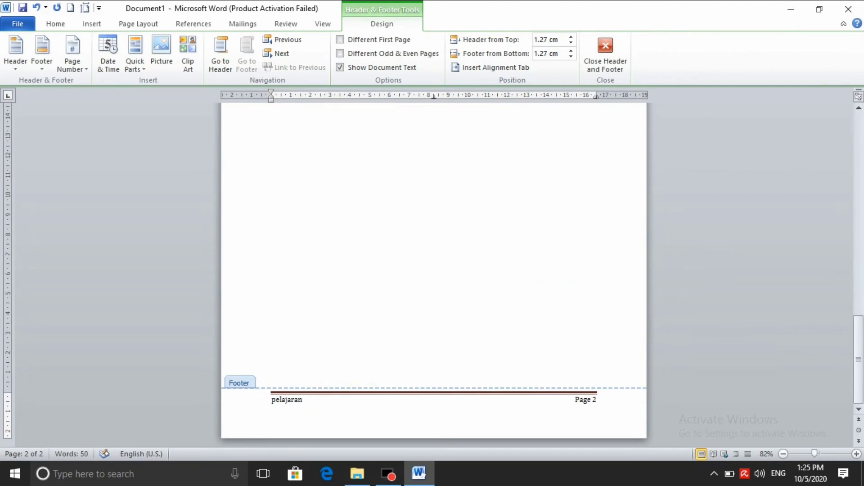
type(" TIK")
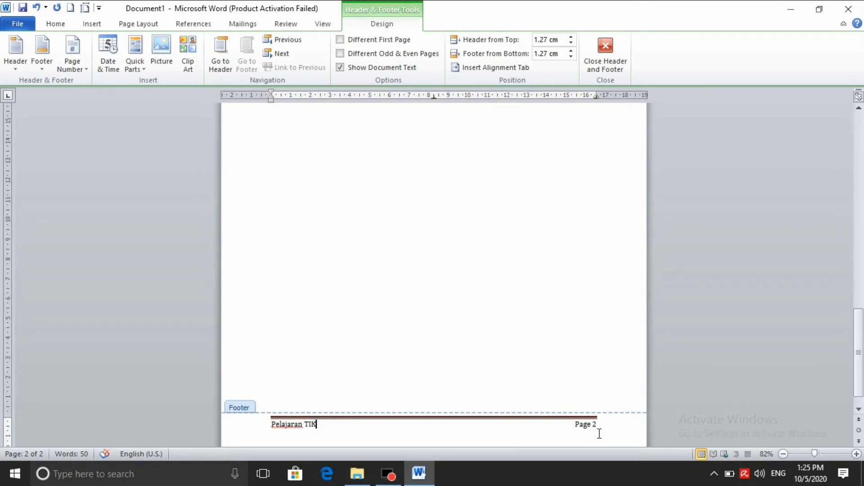
scroll(597, 423, "up", 3)
scroll(597, 423, "up", 3)
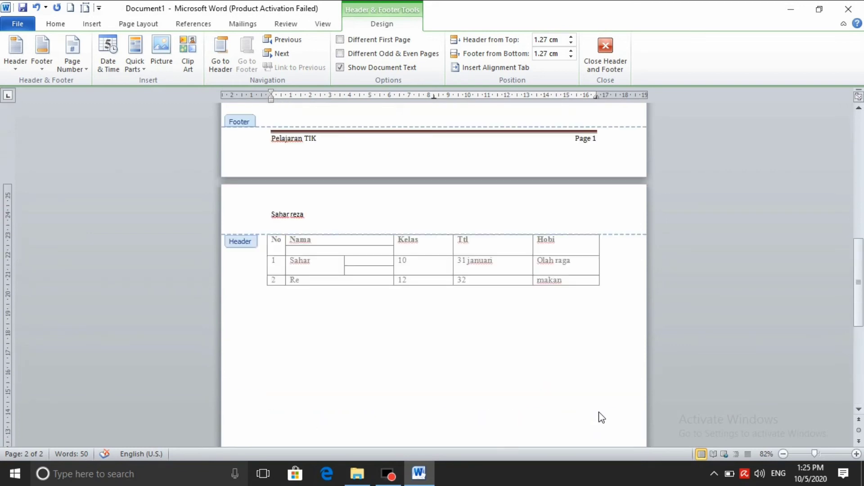
scroll(599, 415, "up", 4)
scroll(599, 371, "down", 5)
scroll(598, 371, "down", 5)
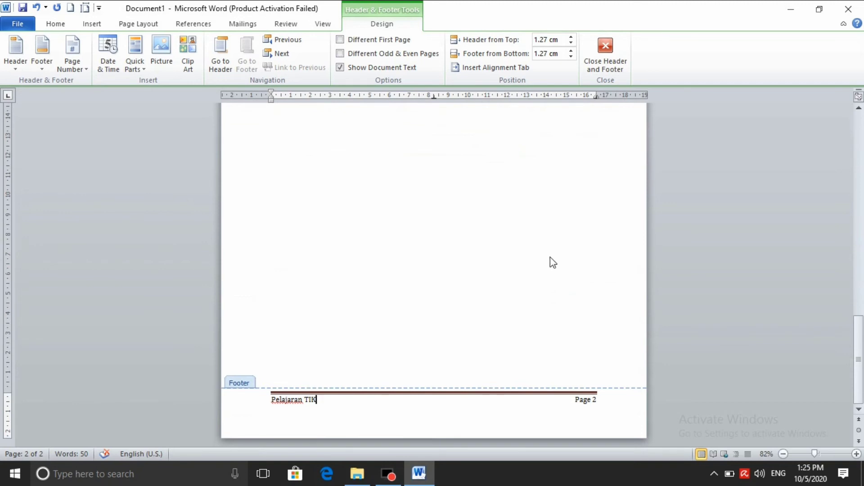
scroll(333, 294, "up", 3)
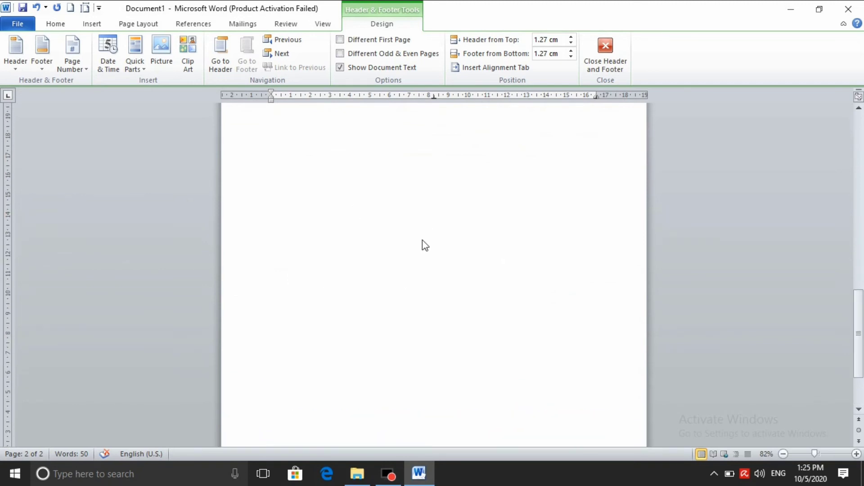
scroll(423, 240, "down", 3)
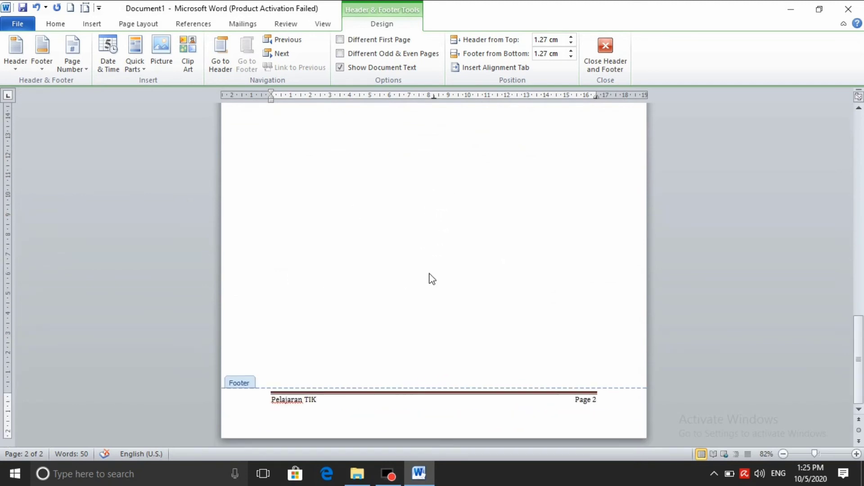
double_click(444, 231)
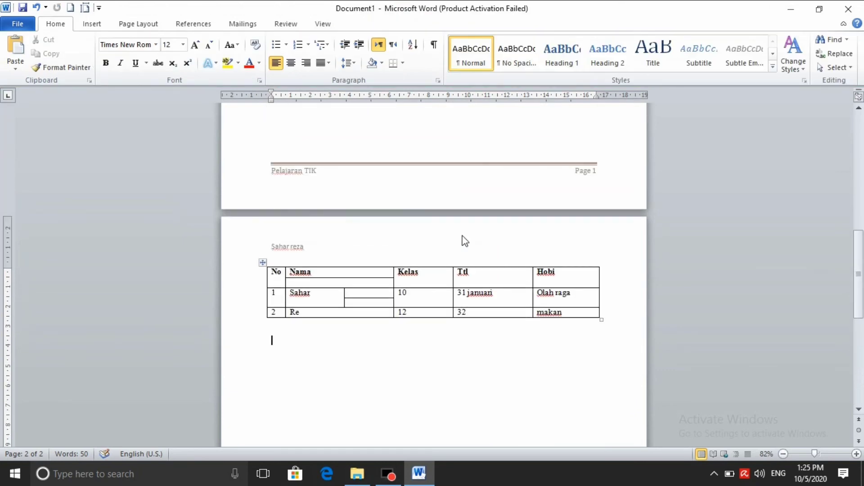
- Insert a blank page before the table page
scroll(465, 241, "up", 3)
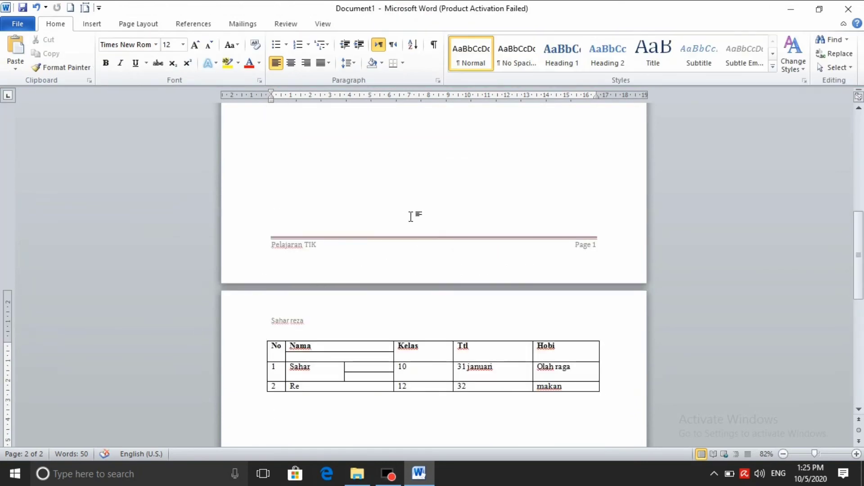
scroll(413, 214, "up", 4)
scroll(442, 241, "down", 1)
scroll(502, 203, "down", 5)
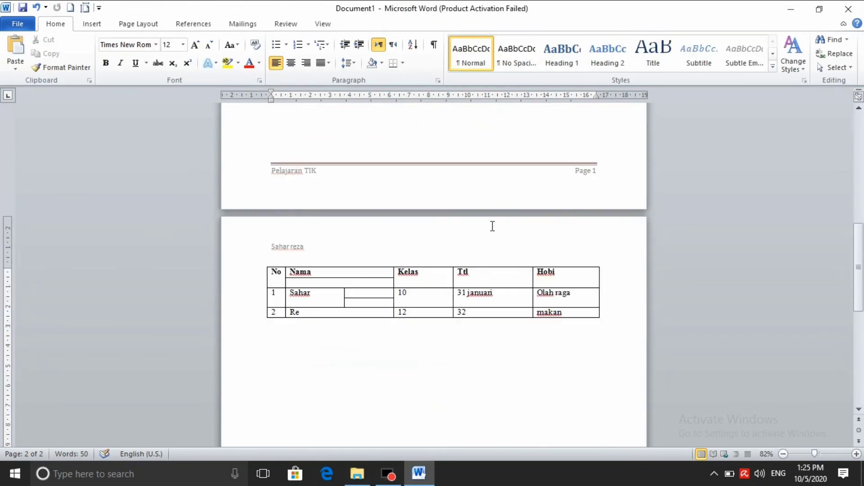
scroll(493, 225, "down", 4)
left_click(81, 25)
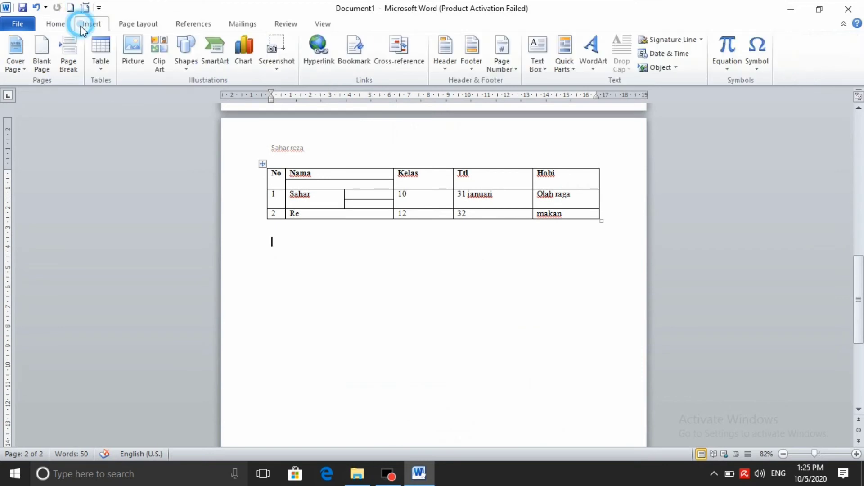
left_click(49, 66)
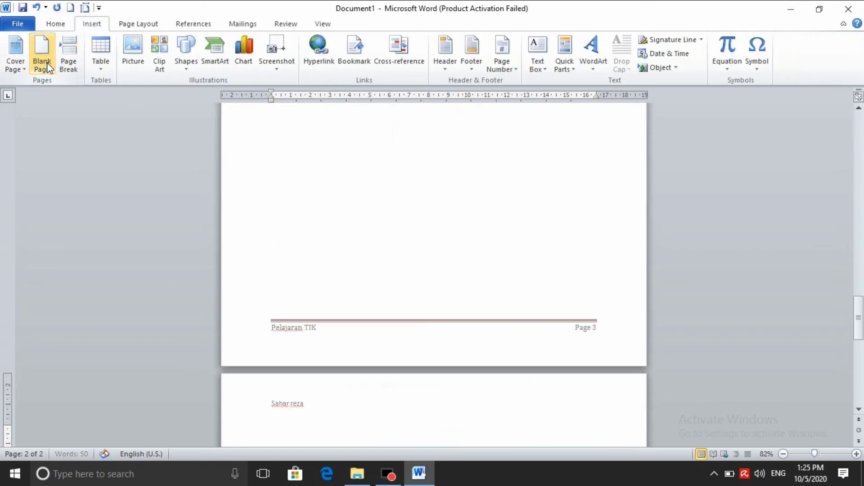
- Jump to page 5 and check that its footer shows Pelajaran TIK
scroll(413, 257, "down", 3)
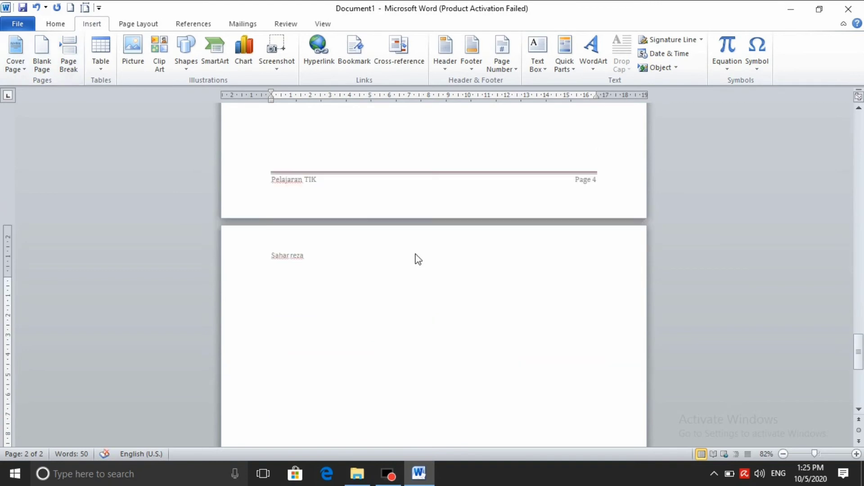
left_click(423, 279)
key("ctrl+Return")
scroll(457, 261, "down", 3)
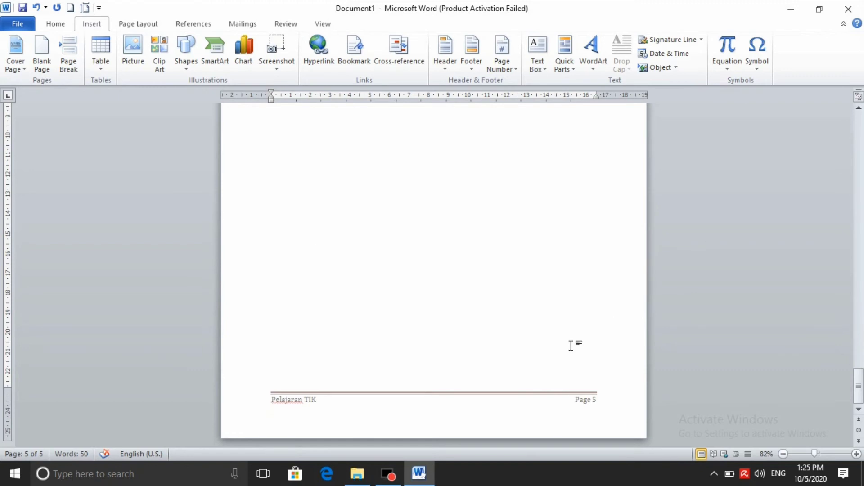
double_click(531, 427)
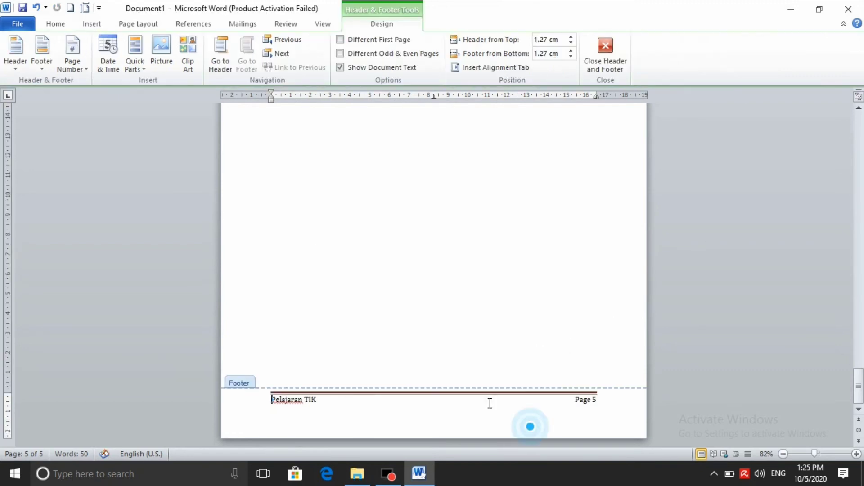
left_click(430, 241)
double_click(480, 252)
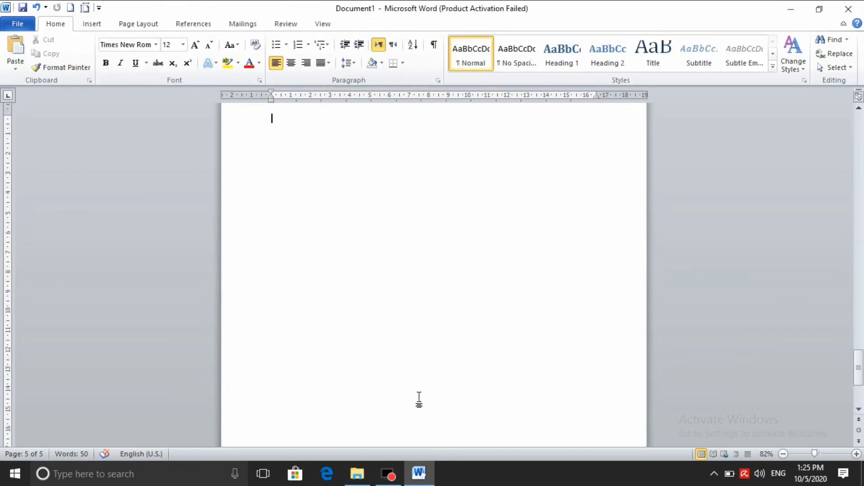
- Add a Plain Number 3 page number at the bottom right of the pages
left_click(89, 25)
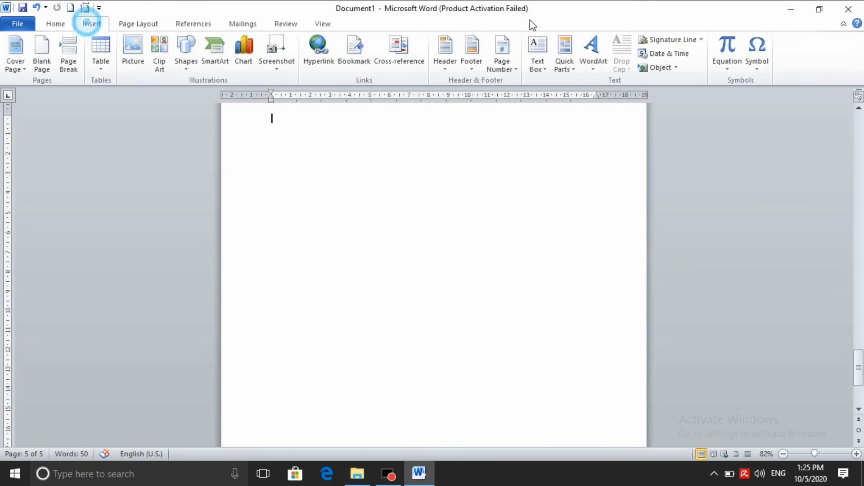
left_click(505, 62)
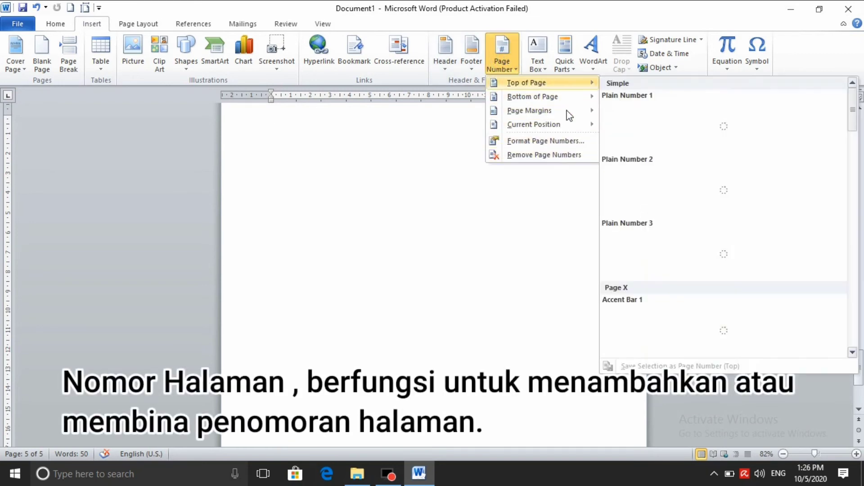
mouse_move(533, 96)
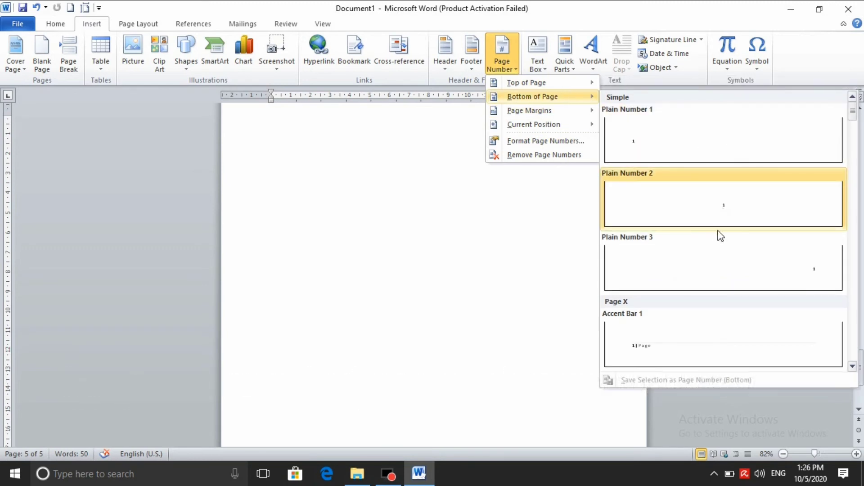
left_click(817, 276)
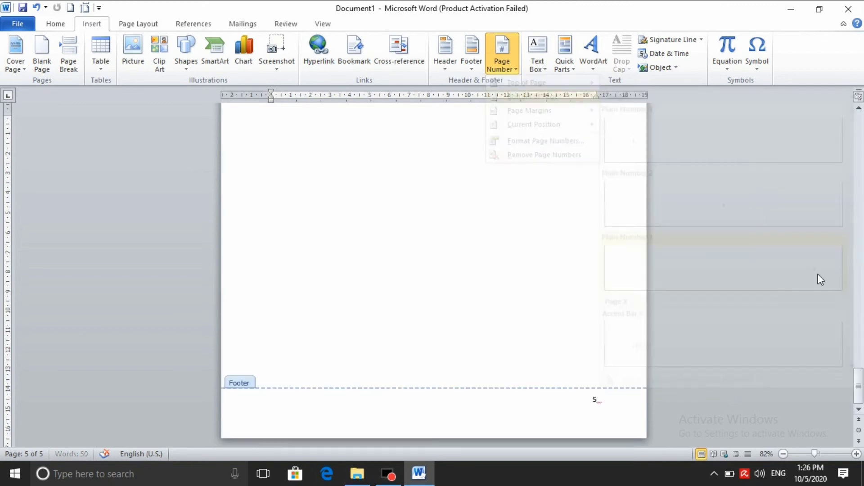
left_click(588, 298)
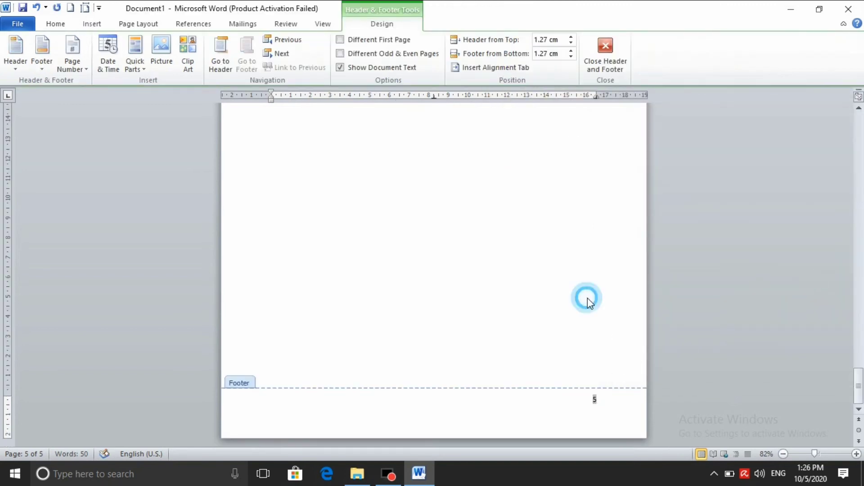
- Review the page-numbered footers across the document and close footer editing
scroll(615, 345, "up", 1)
scroll(615, 346, "up", 3)
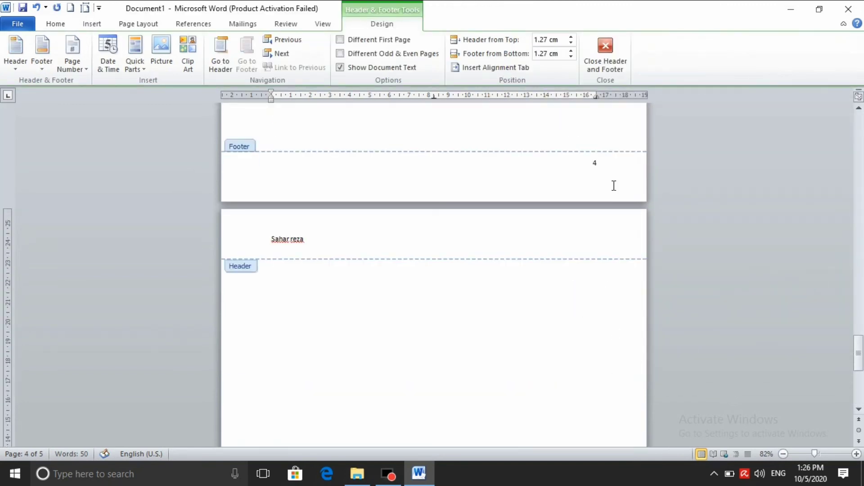
scroll(713, 255, "up", 3)
scroll(710, 226, "down", 3)
left_click_drag(859, 355, 859, 348)
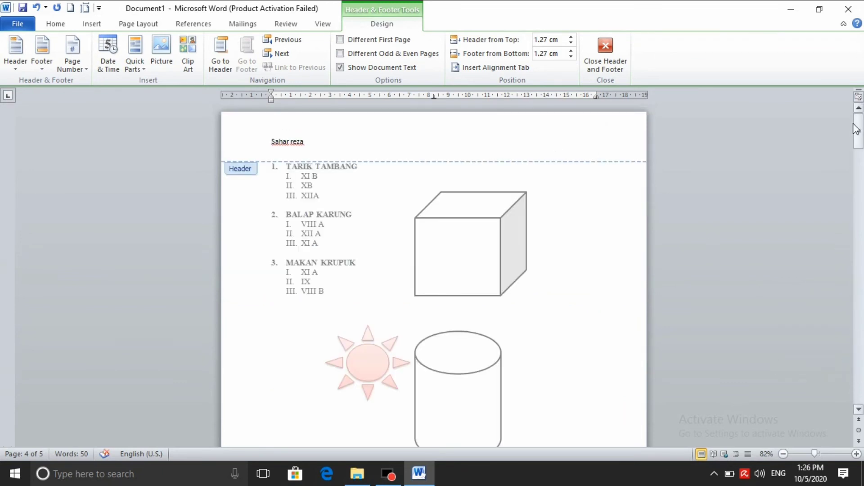
left_click_drag(862, 135, 859, 177)
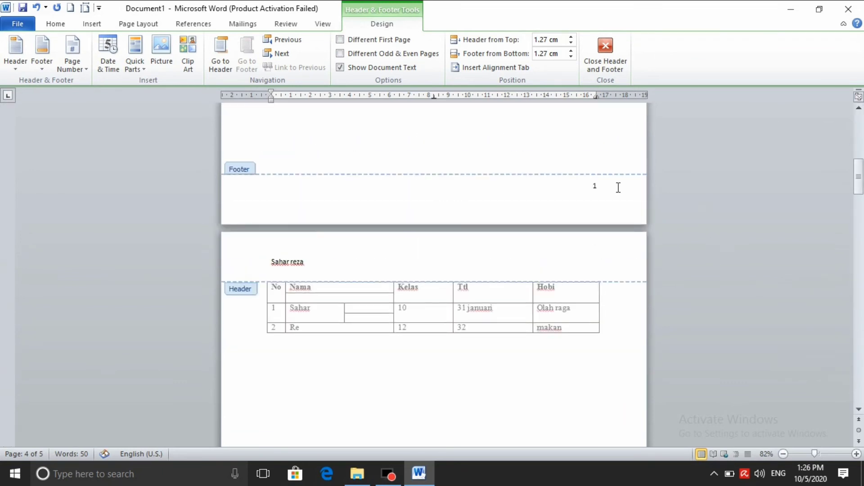
scroll(601, 193, "down", 3)
scroll(601, 191, "down", 3)
scroll(600, 189, "down", 3)
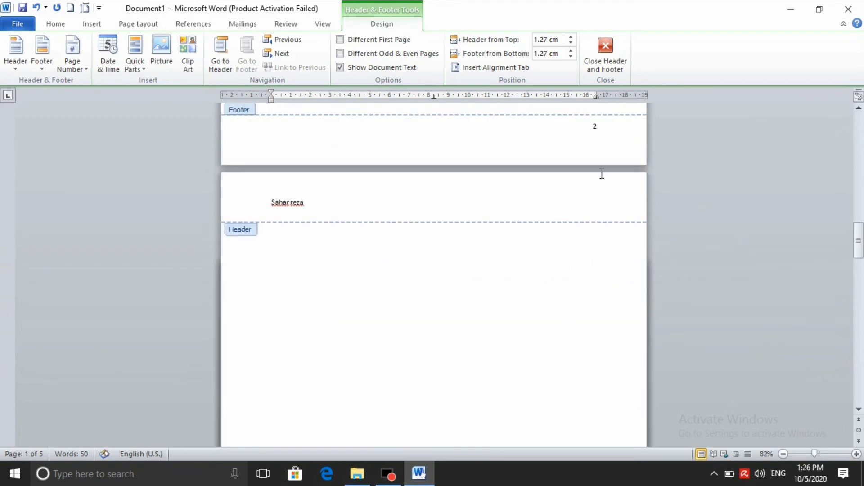
scroll(599, 186, "down", 3)
scroll(601, 216, "down", 2)
double_click(567, 137)
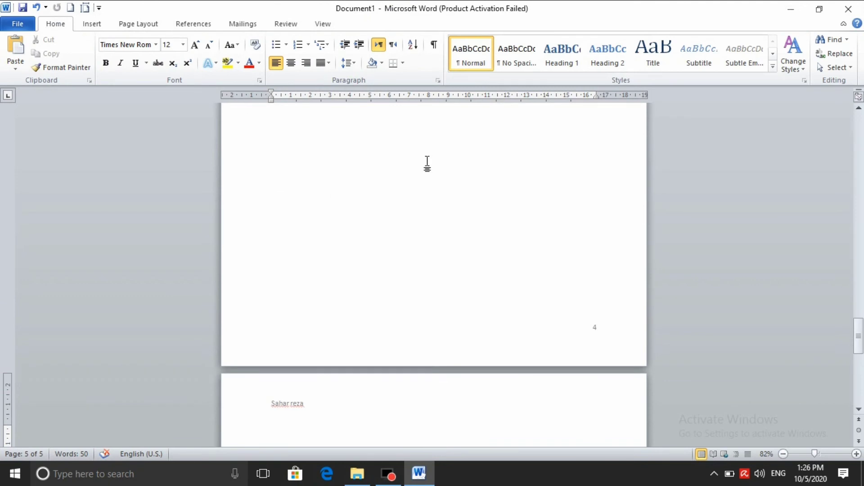
scroll(427, 166, "up", 2)
scroll(478, 83, "down", 1)
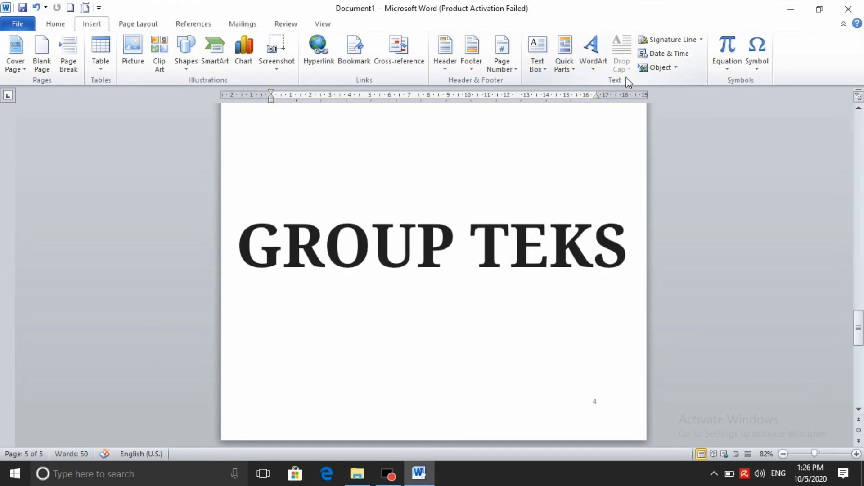
scroll(566, 122, "up", 2)
scroll(566, 122, "up", 3)
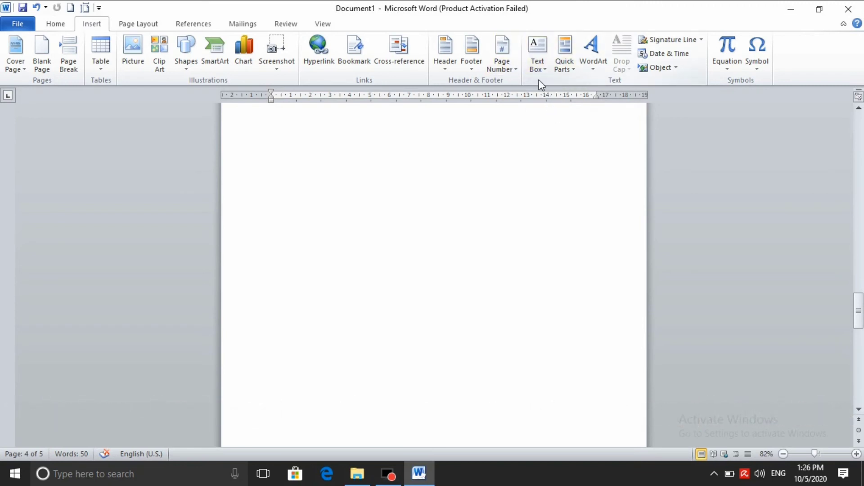
- Insert a Simple Text Box reading 'Assalamualaikum,, pembahasan awal microsof wod' on the last page
left_click(539, 65)
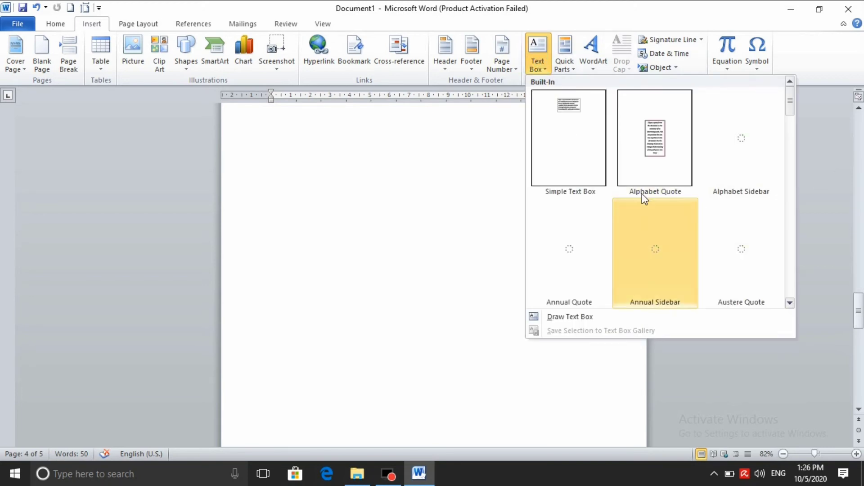
left_click(601, 178)
scroll(461, 186, "up", 3)
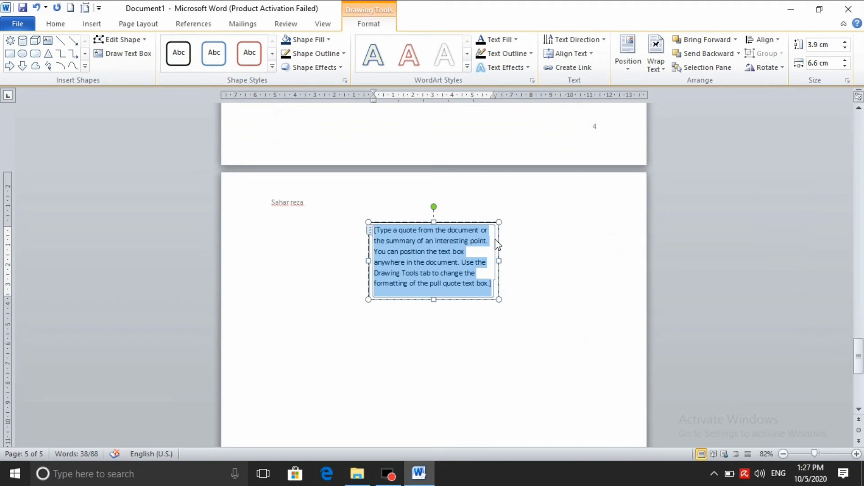
type("assa")
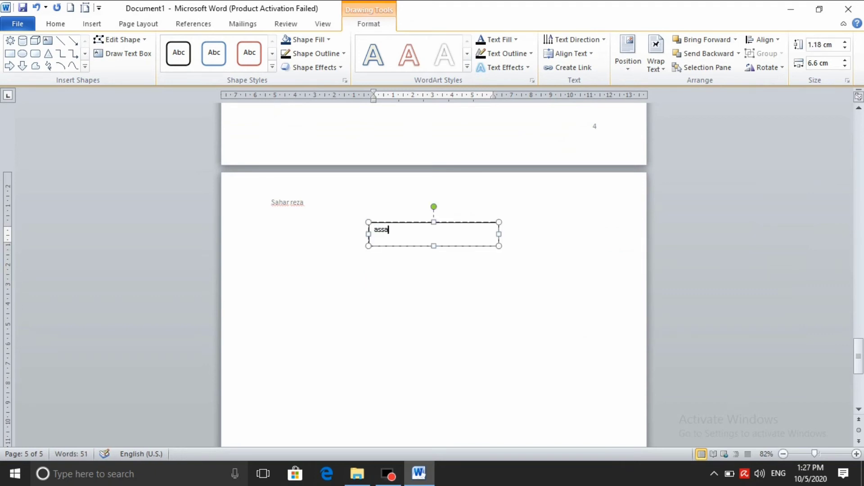
type("la")
type("iku")
type("laik")
type(",,")
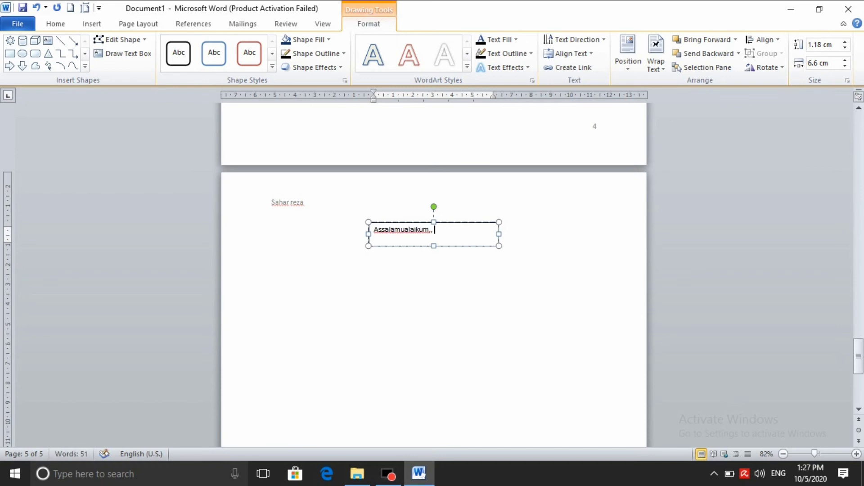
type(" pem")
type("has")
type("an awal")
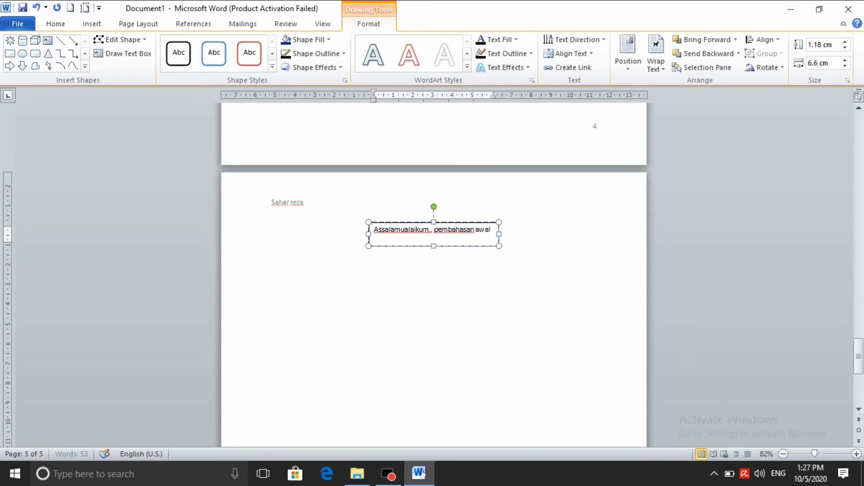
type(" m")
type("s")
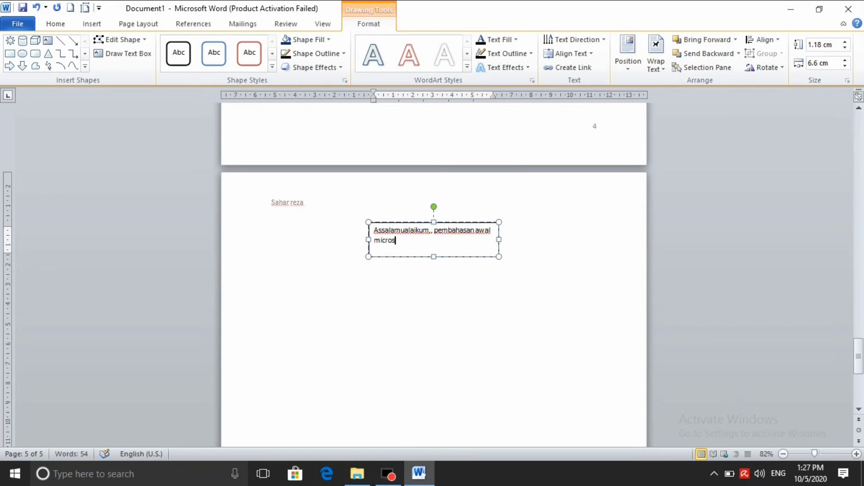
type("ho")
key("BackSpace")
key("BackSpace")
key("BackSpace")
type("f wod")
left_click(503, 298)
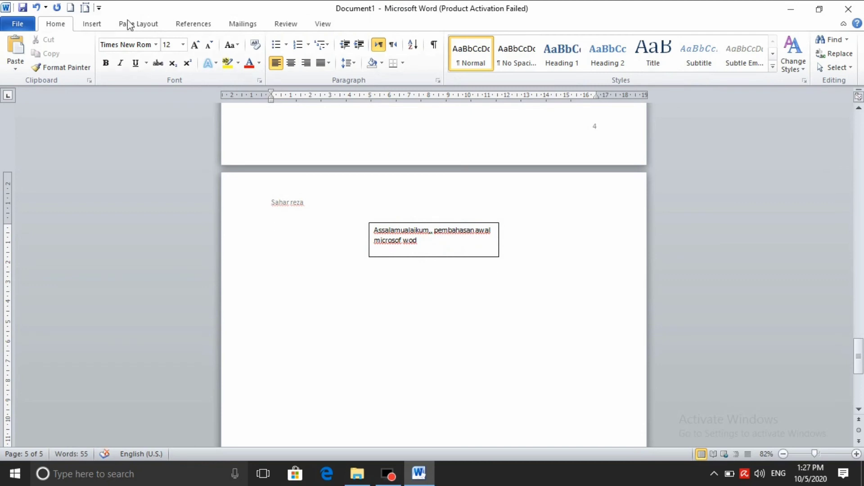
- Browse the Text Box style gallery without inserting anything, then bring up the Quick Parts menu
left_click(93, 24)
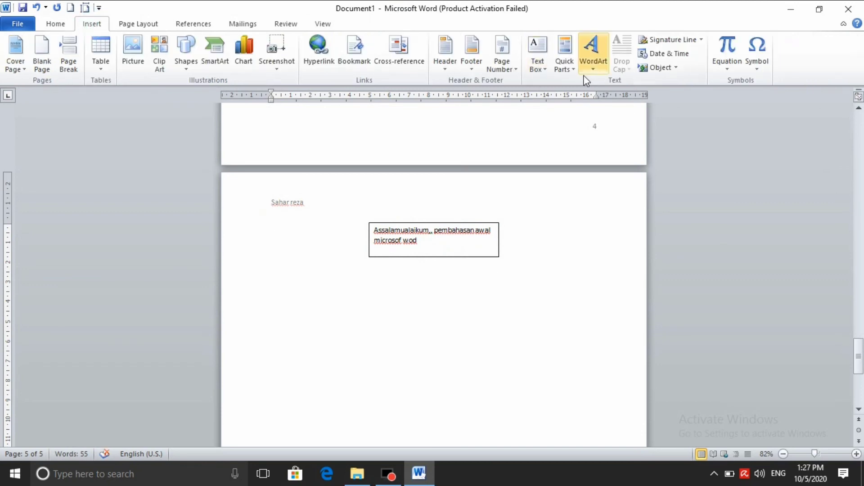
left_click(547, 68)
left_click_drag(788, 105, 792, 147)
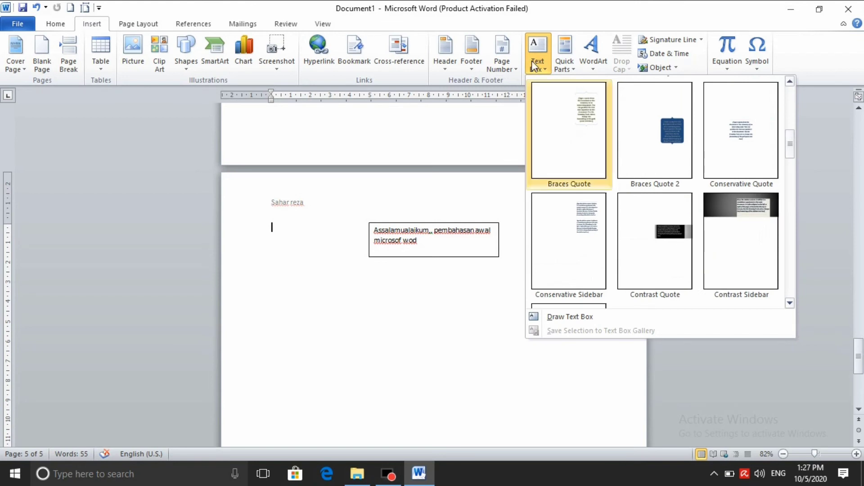
left_click(525, 274)
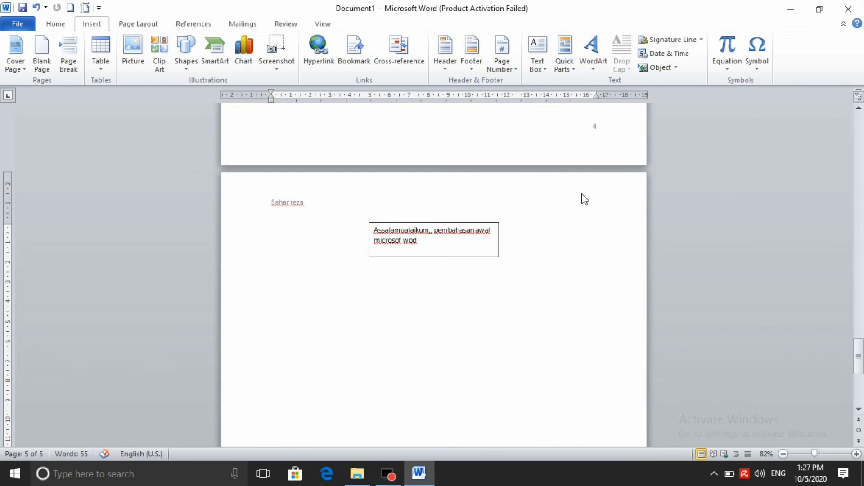
left_click(571, 69)
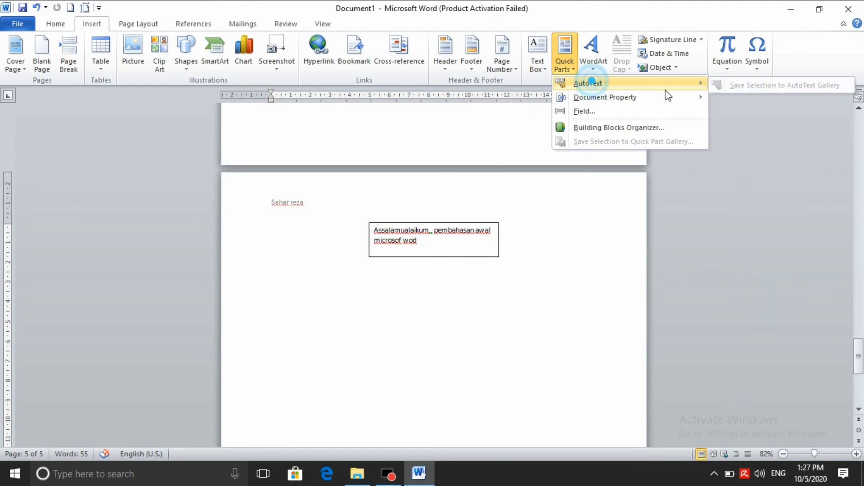
mouse_move(587, 83)
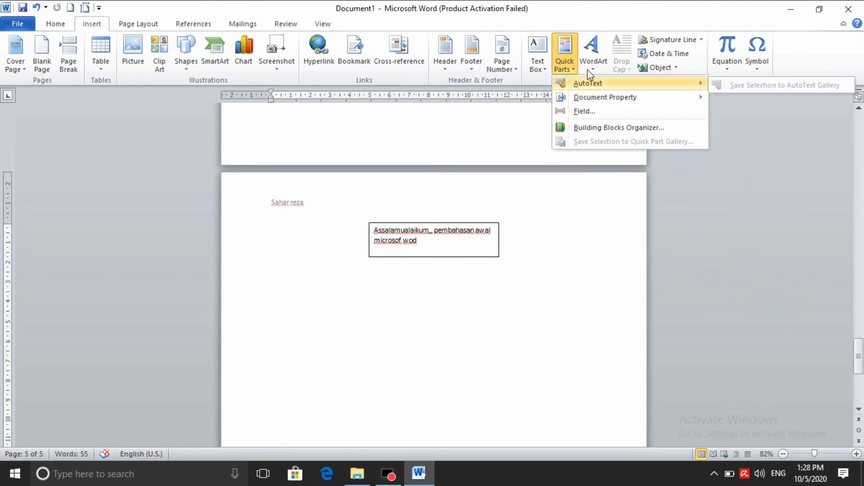
- Dismiss the Quick Parts menu, then add and remove an empty line above the text box
left_click(587, 201)
left_click(566, 70)
left_click(620, 249)
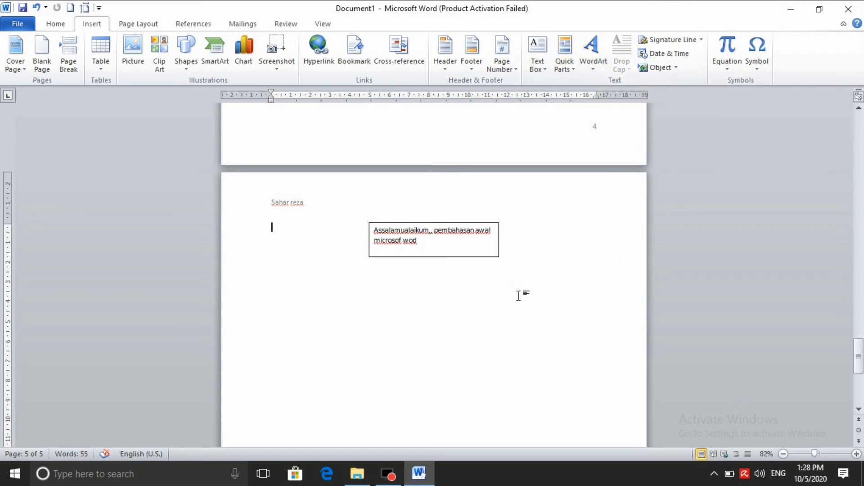
key("Return")
key("Return")
key("Return")
key("Return")
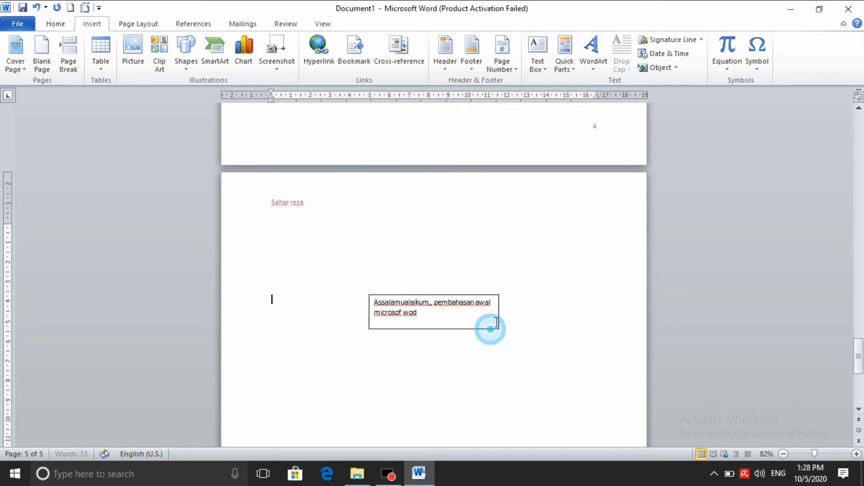
left_click(499, 320)
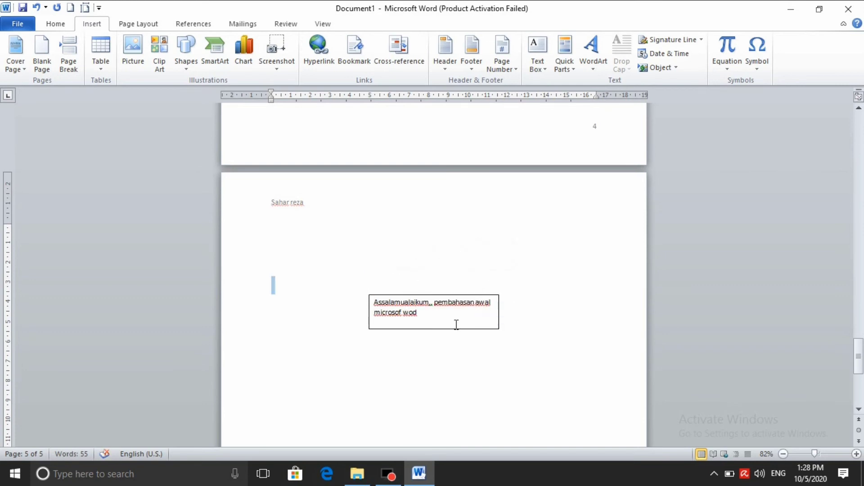
key("BackSpace")
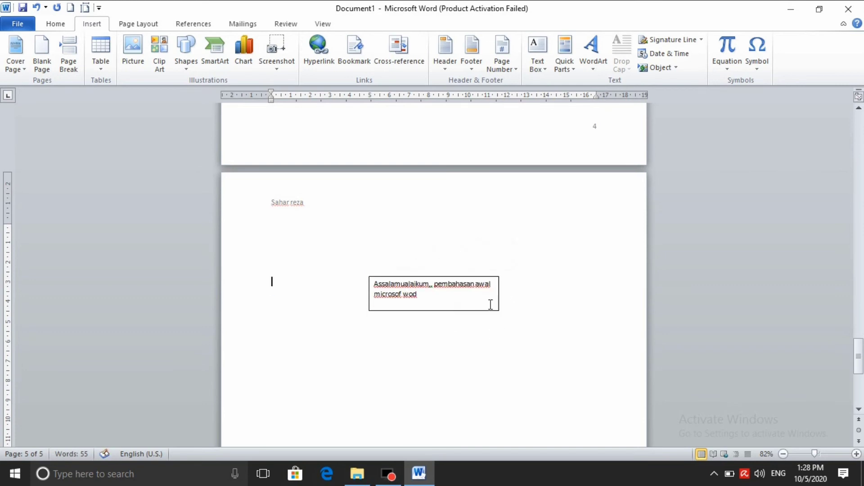
- Select the greeting text box by its border and delete it
left_click(498, 309)
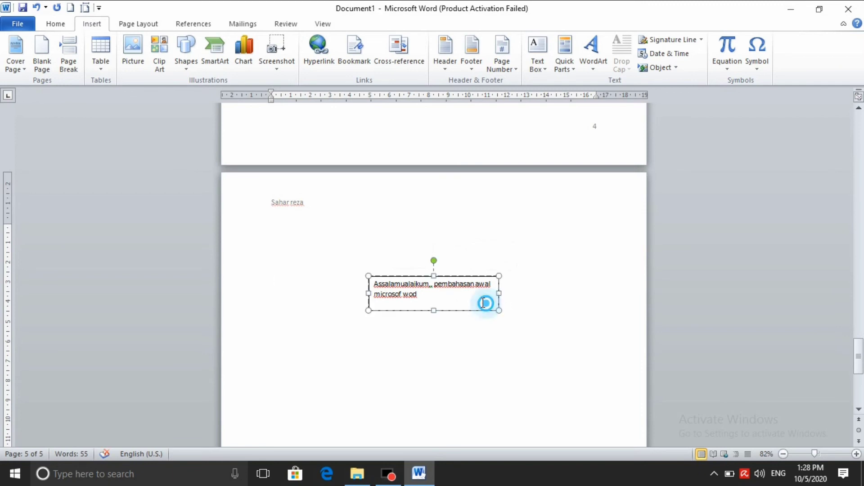
left_click(511, 290)
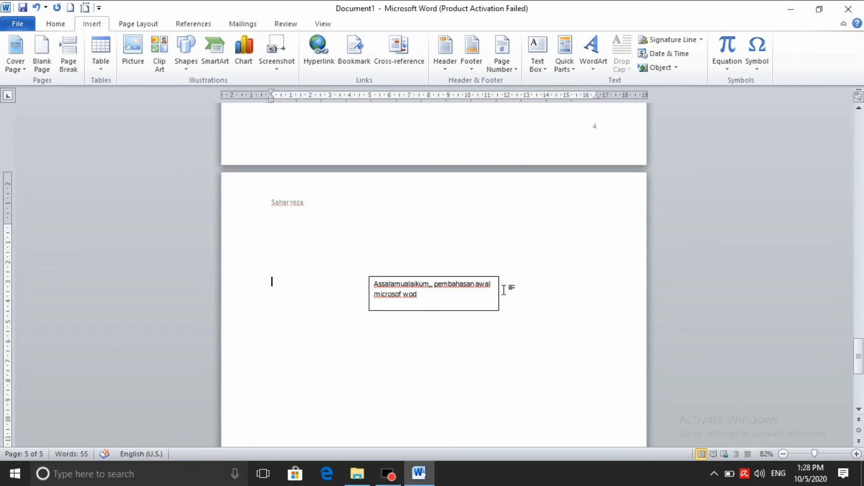
left_click(495, 276)
key("Delete")
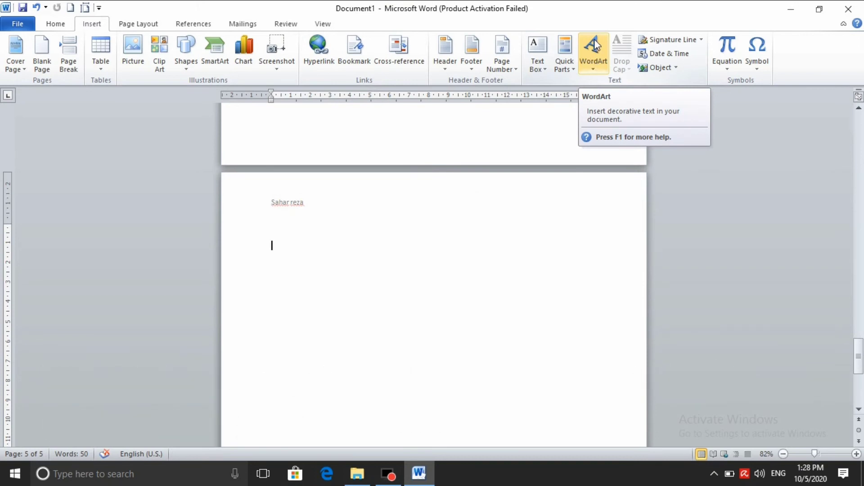
- Insert WordArt and replace its placeholder with 'sampul halaman'
left_click(596, 68)
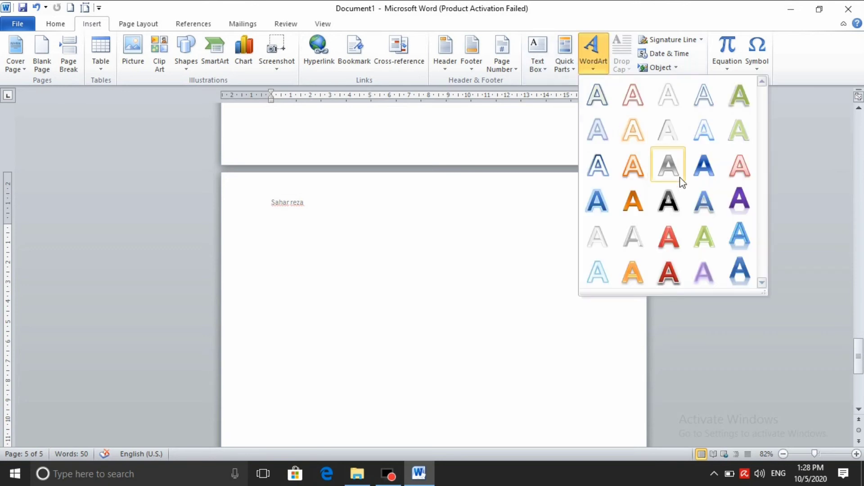
left_click(666, 265)
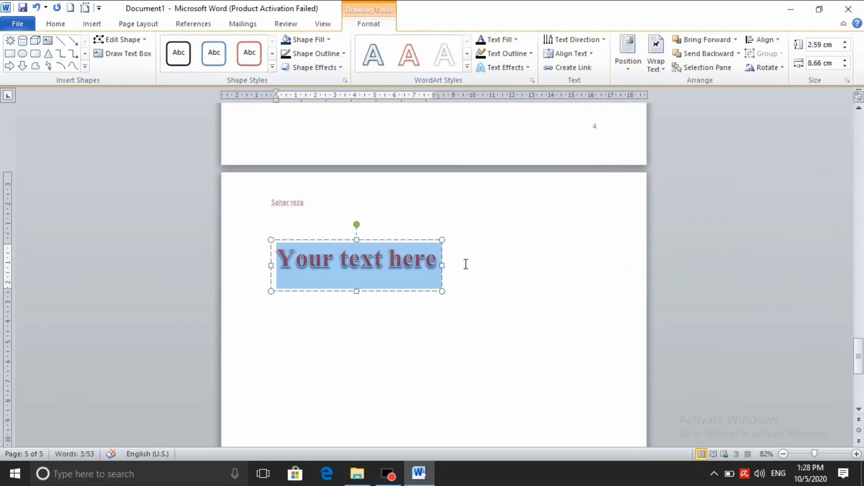
type("sam")
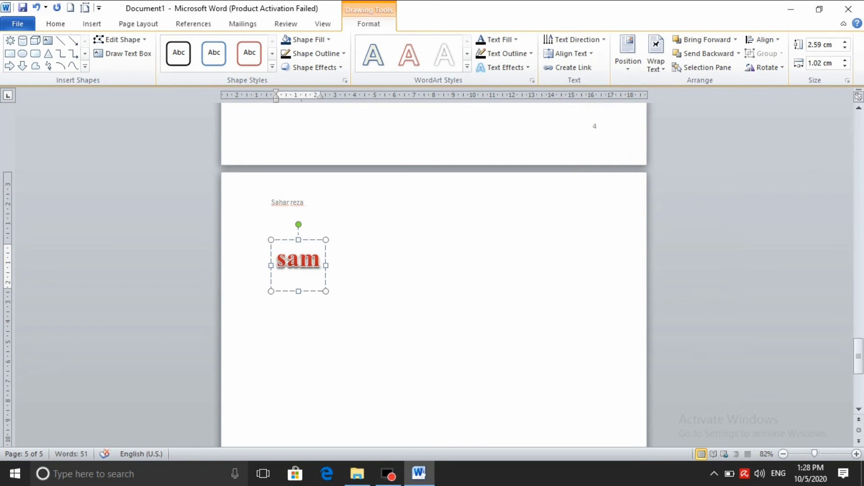
type("Sampul hal")
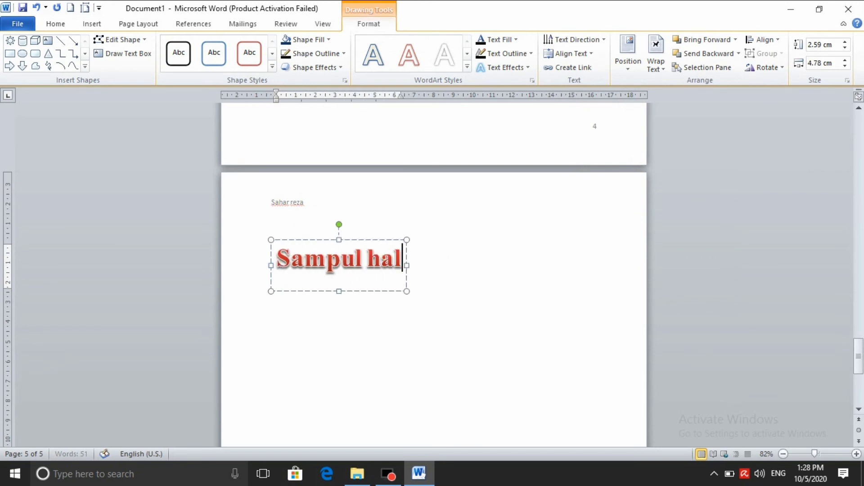
type("aman")
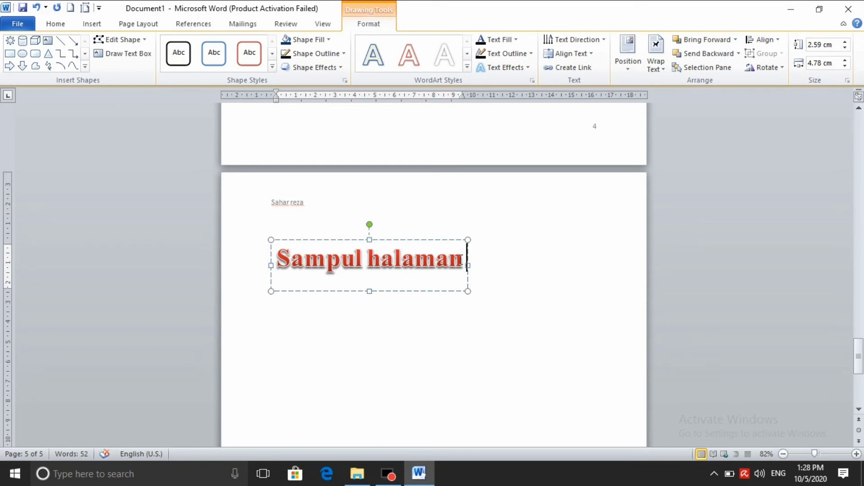
left_click_drag(462, 259, 301, 253)
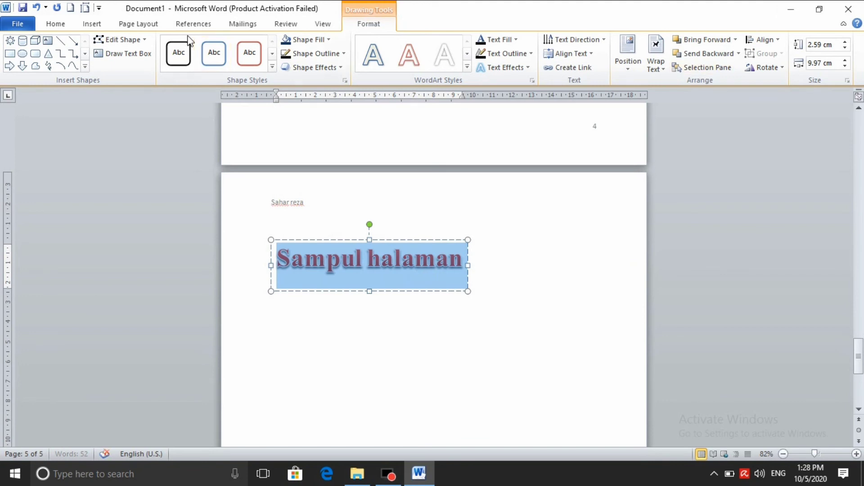
- Give the WordArt the blue reflection text style, showing 'SAMPUL HALAMAN'
left_click(468, 67)
left_click(480, 193)
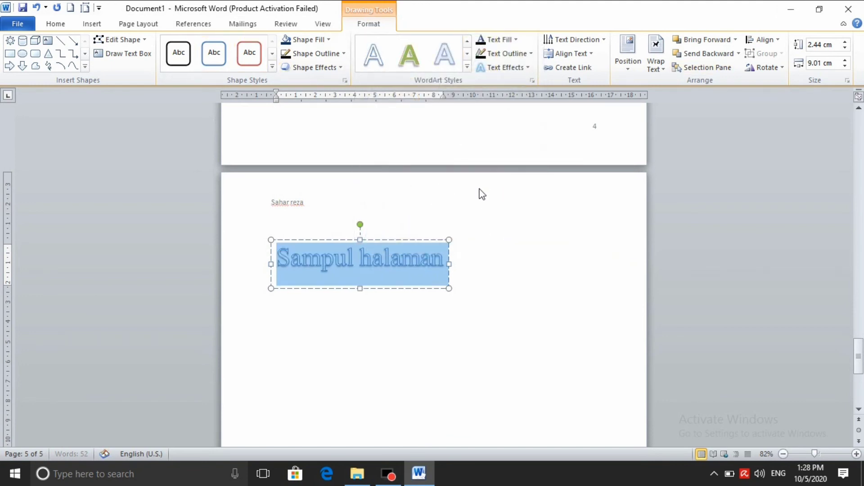
left_click(468, 68)
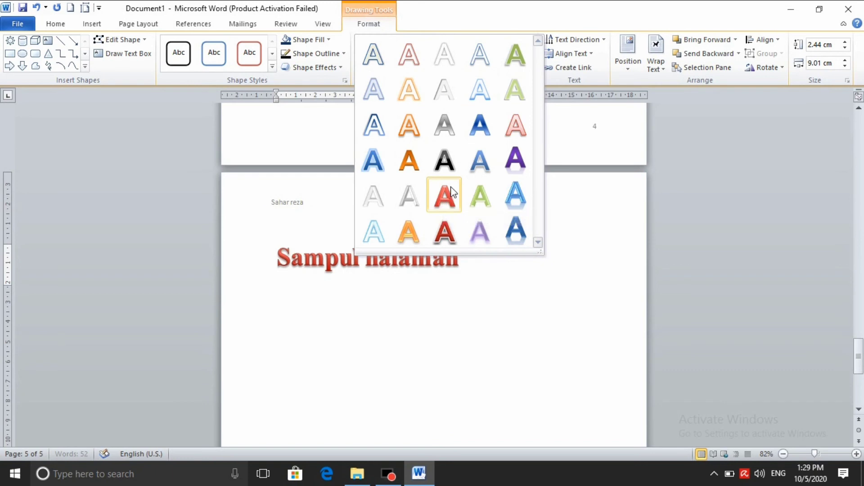
left_click(515, 195)
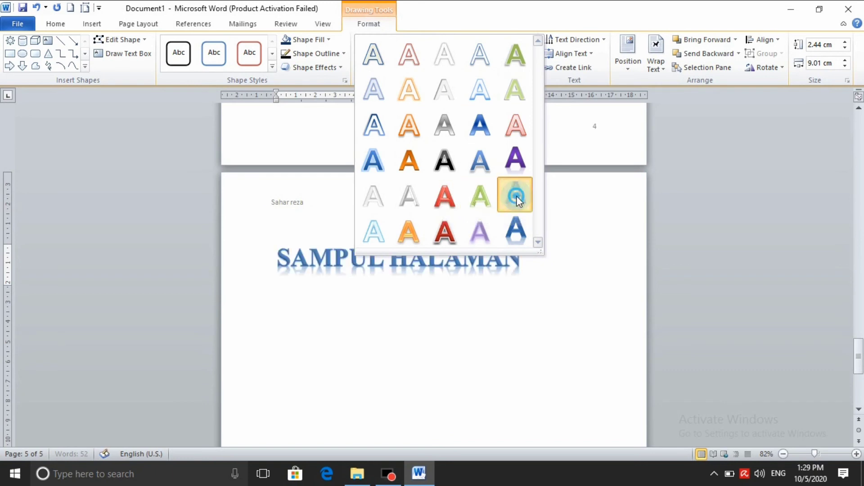
left_click(561, 318)
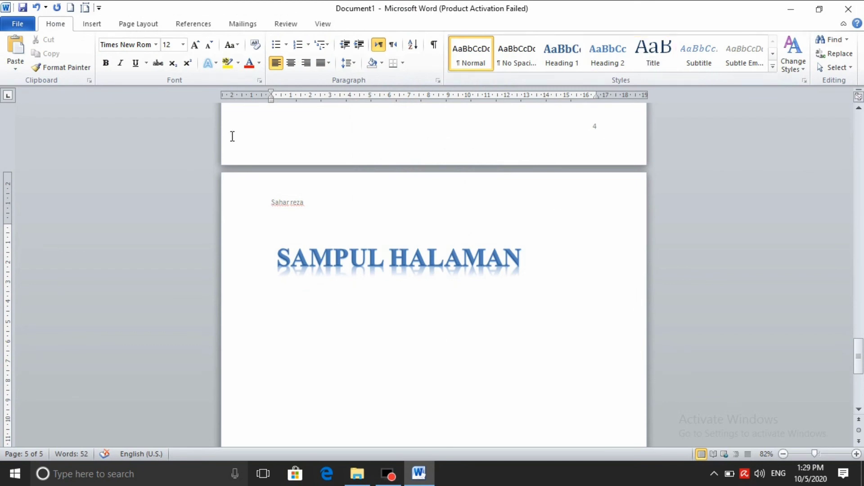
left_click(90, 25)
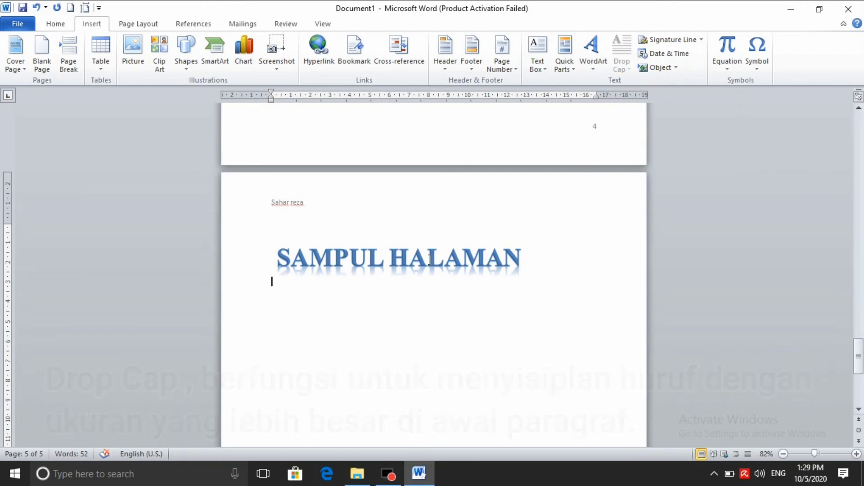
- On page 1, remove the '1.' from TARIK TAMBANG and make its T a Dropped capital
left_click(304, 256)
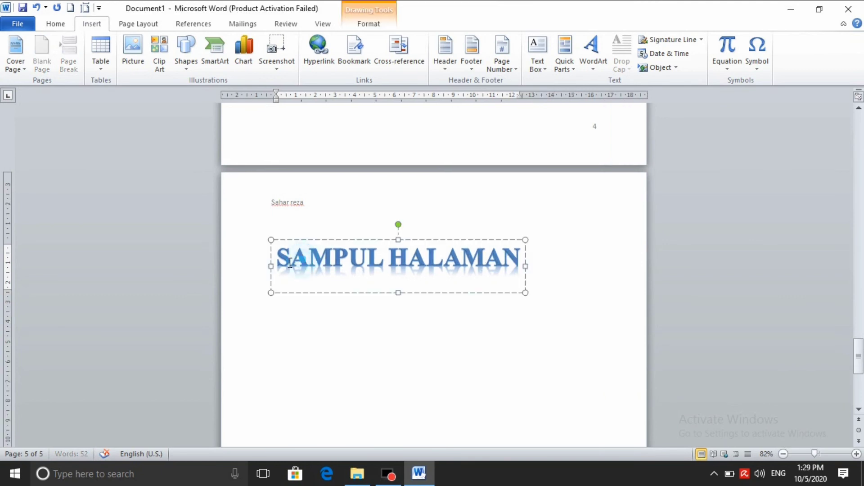
scroll(399, 193, "up", 5)
scroll(408, 187, "up", 5)
scroll(410, 186, "up", 5)
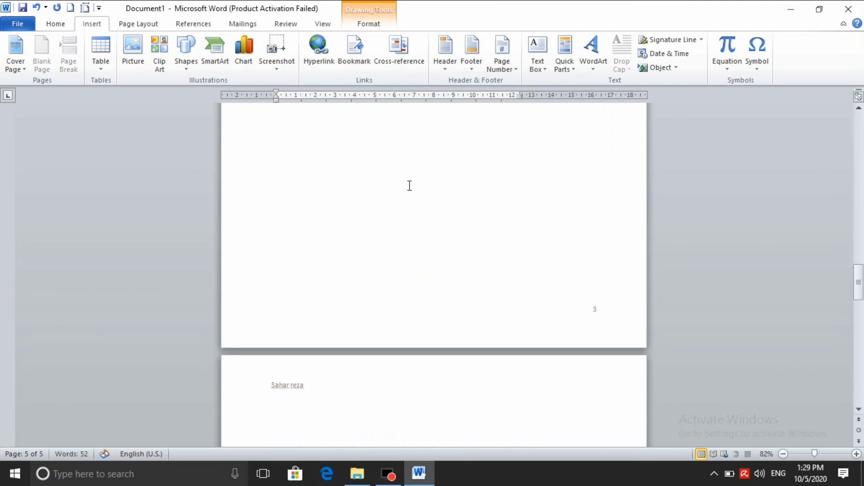
scroll(410, 184, "up", 5)
scroll(407, 185, "up", 5)
scroll(406, 184, "up", 5)
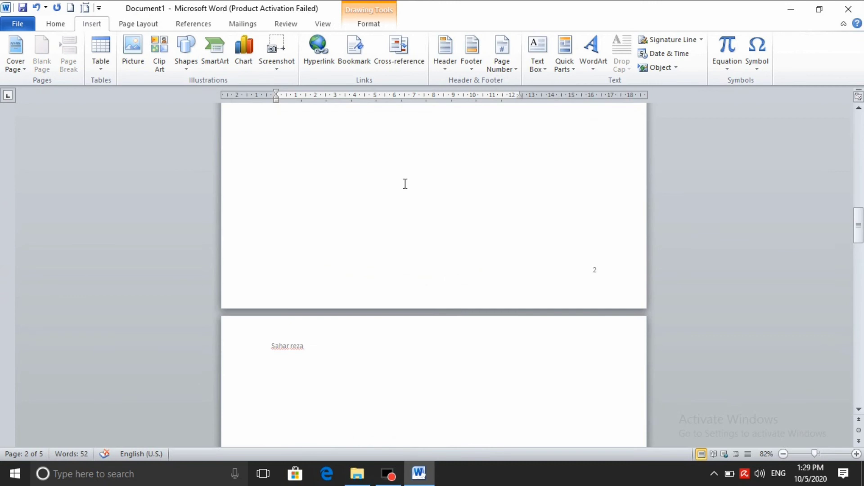
scroll(405, 184, "up", 5)
scroll(405, 184, "up", 5)
scroll(406, 183, "up", 5)
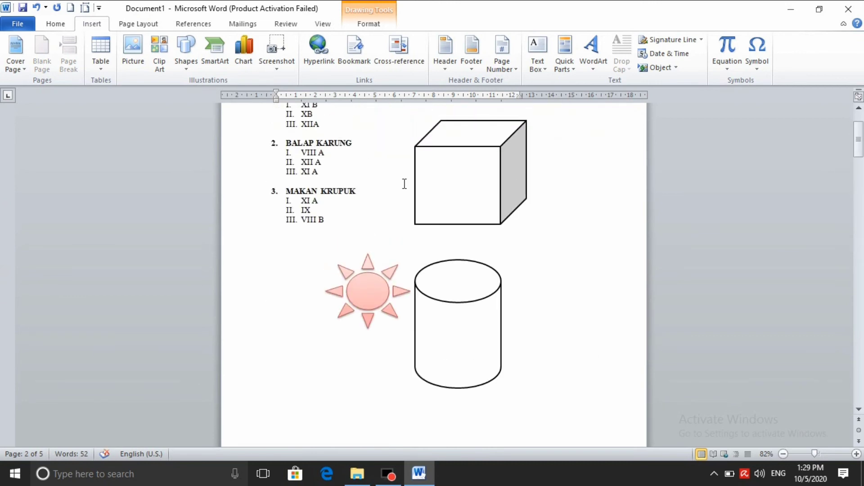
scroll(404, 184, "up", 2)
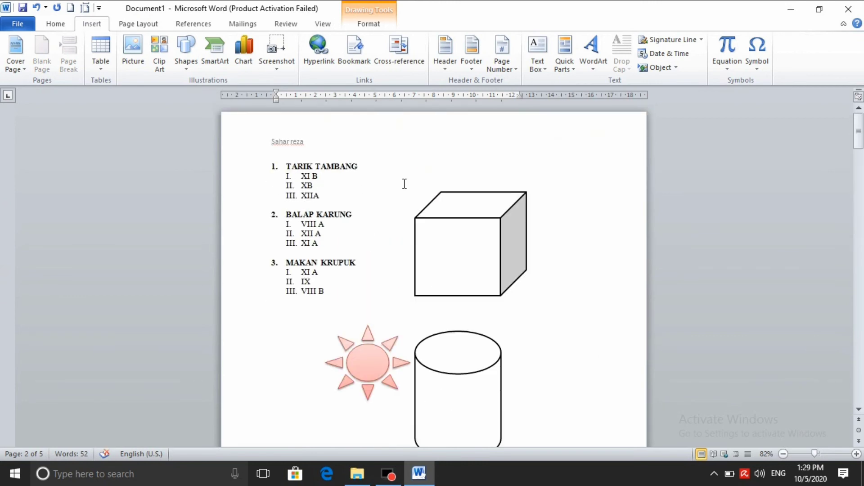
left_click(283, 166)
key("BackSpace")
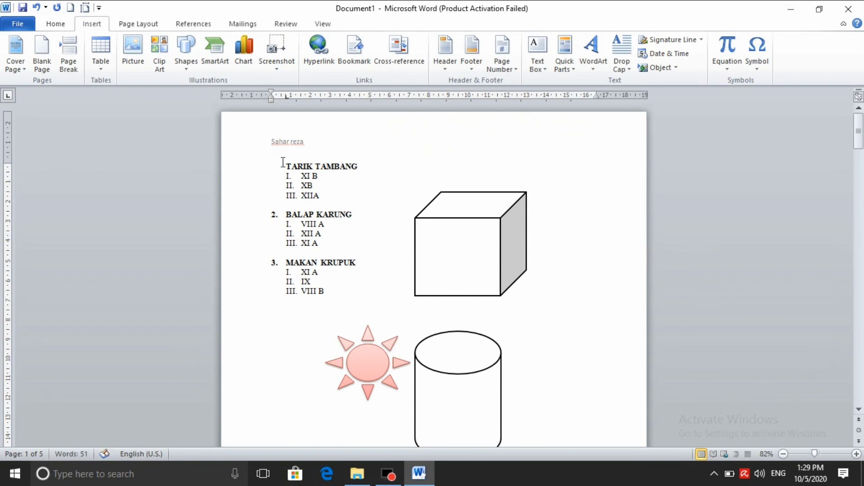
left_click(286, 164)
key("BackSpace")
left_click(631, 61)
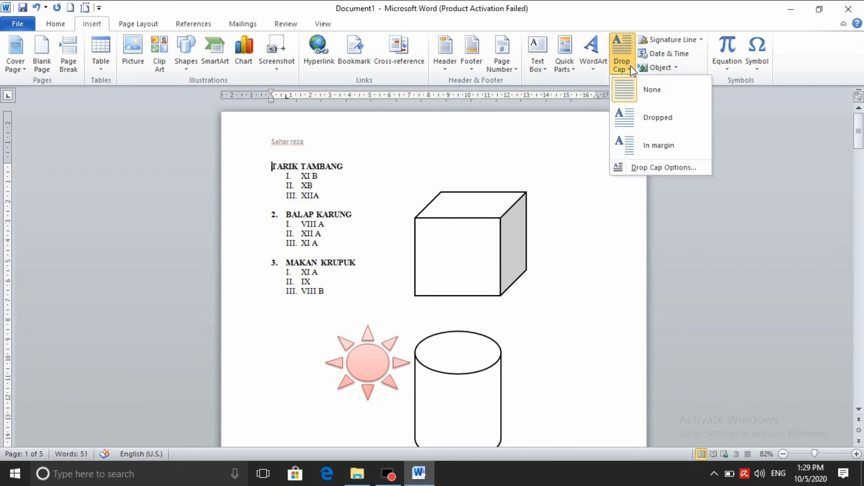
left_click(624, 120)
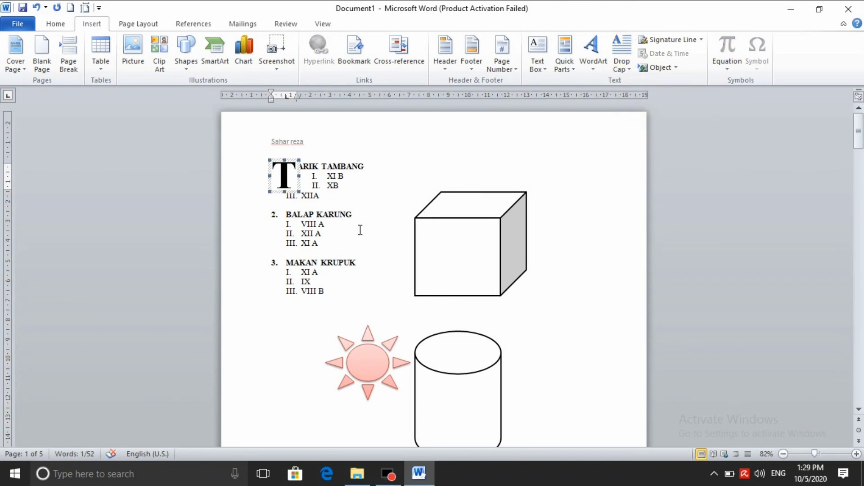
left_click(365, 264)
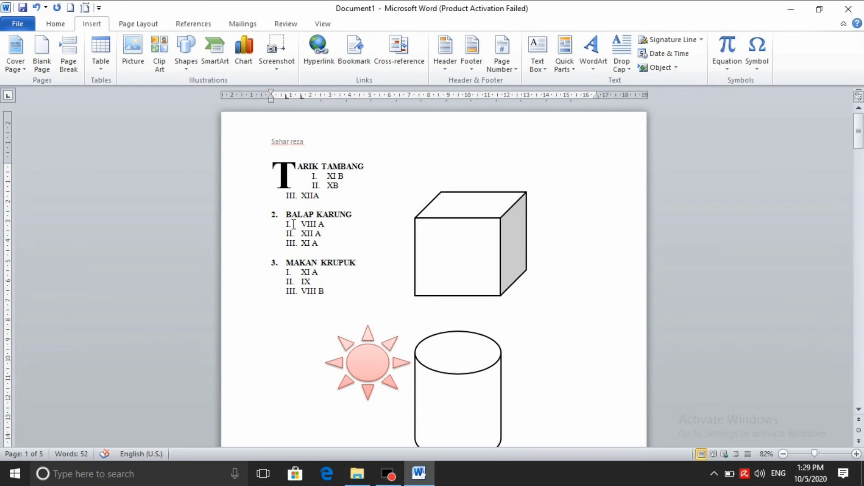
- Remove the '2.' from BALAP KARUNG and place its capital B In margin
left_click(284, 214)
left_click(265, 218)
left_click(275, 217)
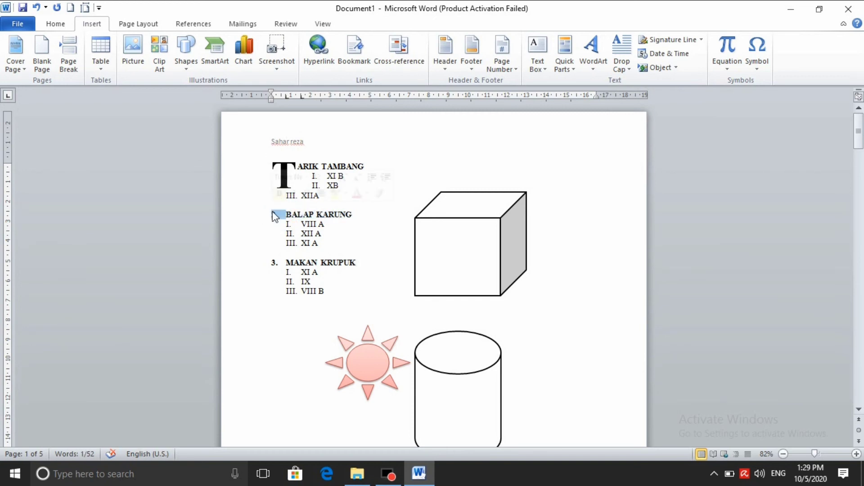
key("BackSpace")
left_click(625, 65)
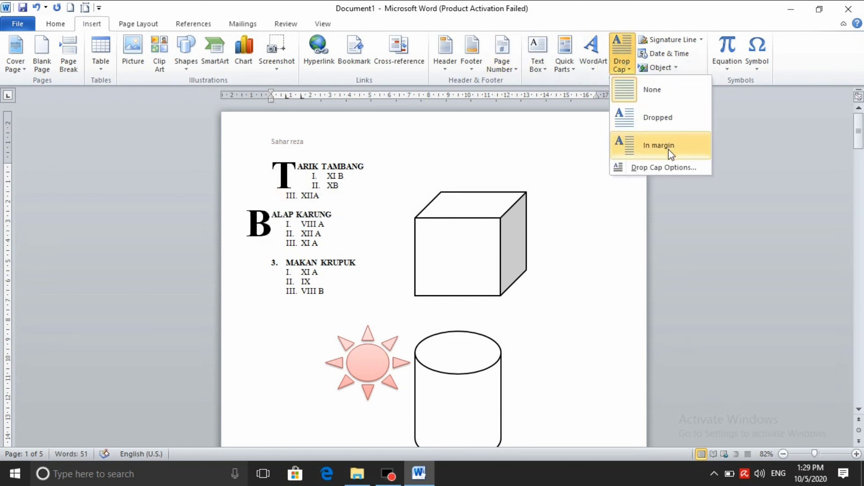
left_click(669, 150)
left_click(277, 353)
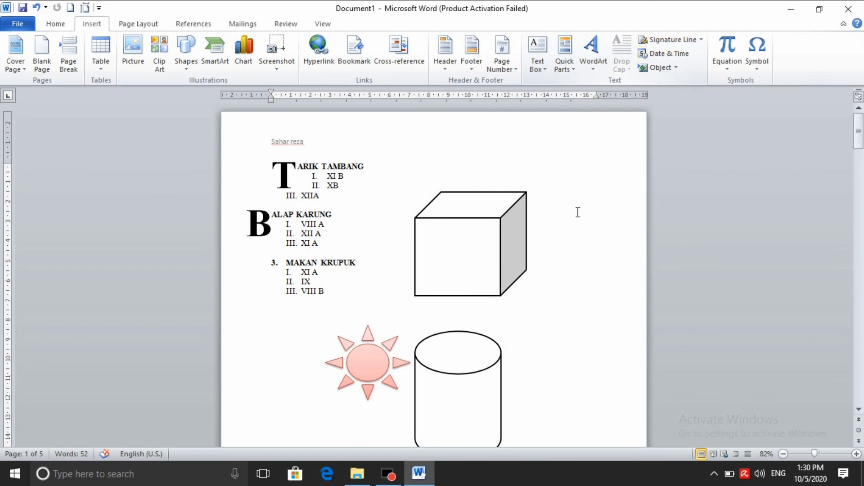
- Insert the date in the 'October 5, 2020' format below the MAKAN KRUPUK list
left_click(660, 54)
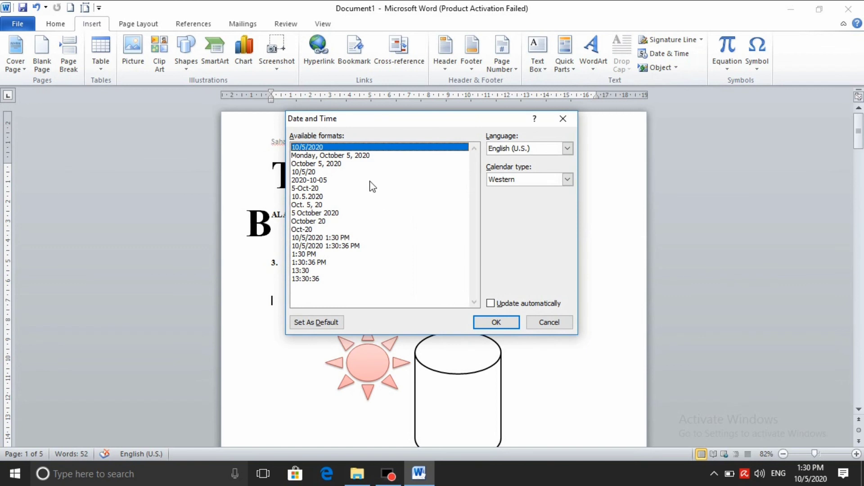
left_click(318, 165)
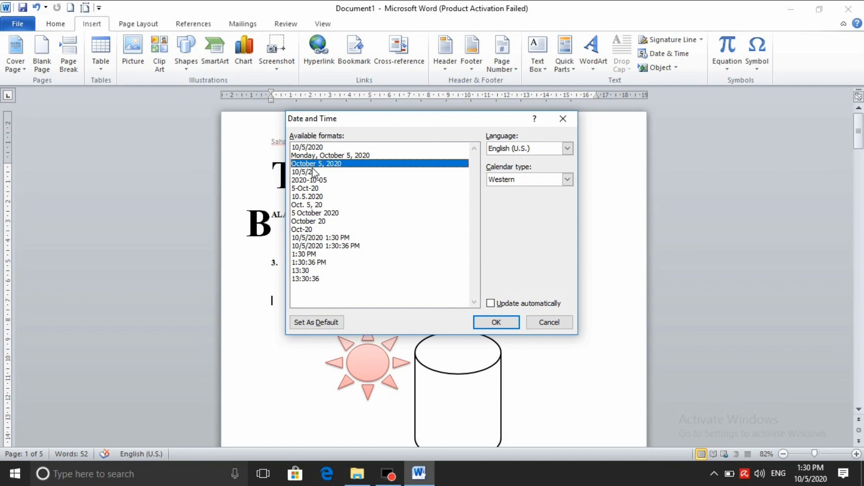
left_click(497, 322)
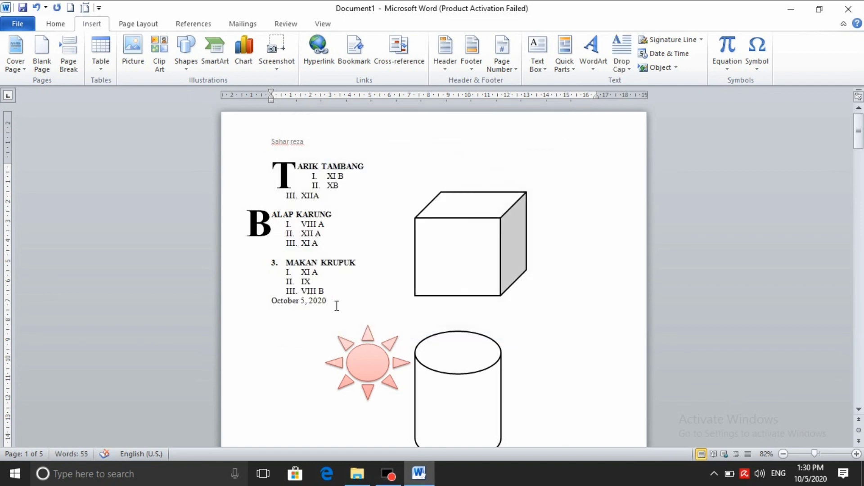
left_click_drag(337, 307, 271, 301)
left_click(314, 305)
- Set up an embedded object created from a file and browse for the file
left_click_drag(327, 305, 267, 309)
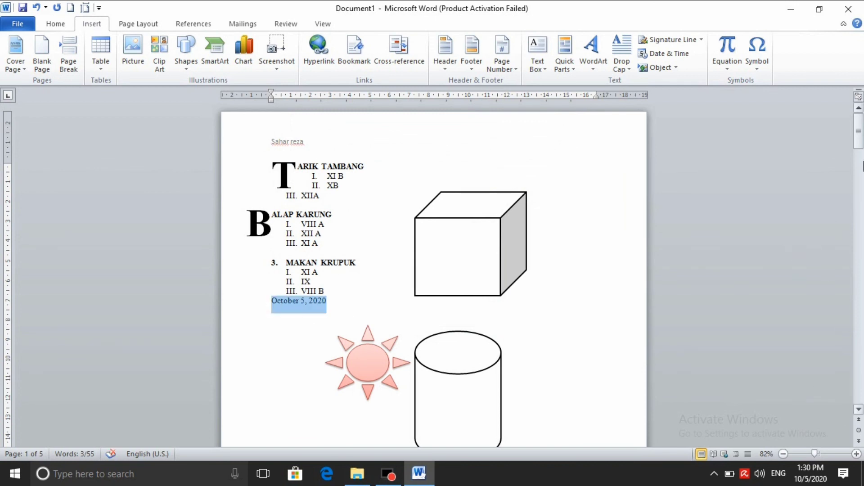
left_click(677, 68)
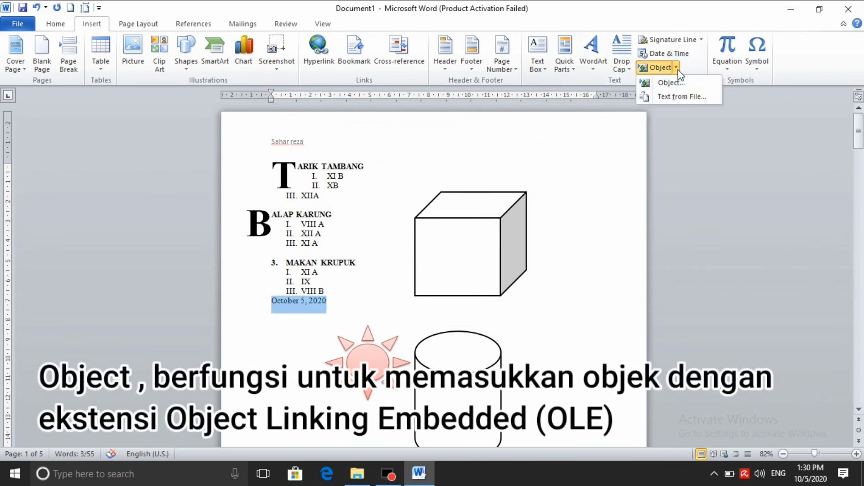
left_click(670, 84)
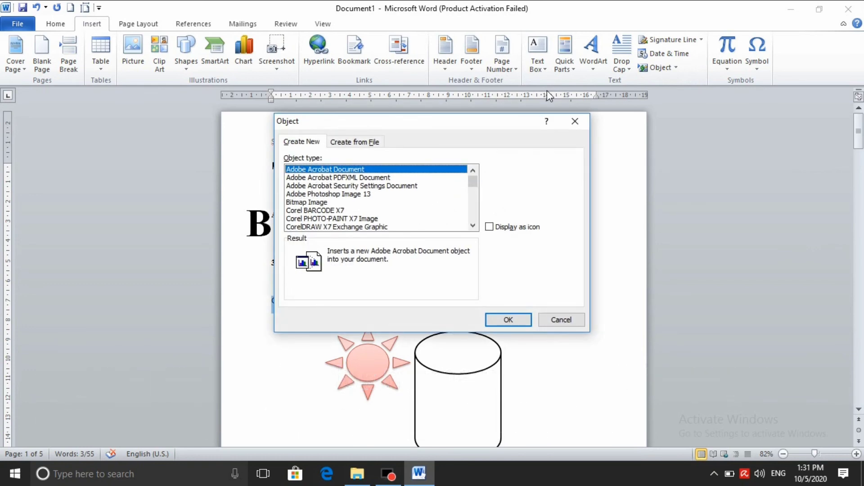
left_click(351, 142)
left_click(524, 171)
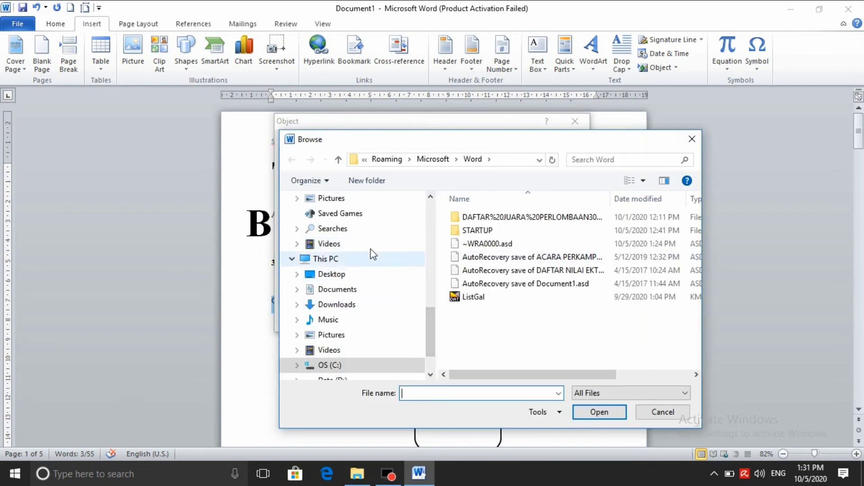
- Navigate to the logo jadi folder on drive D and pick the portrait JPG
left_click(477, 218)
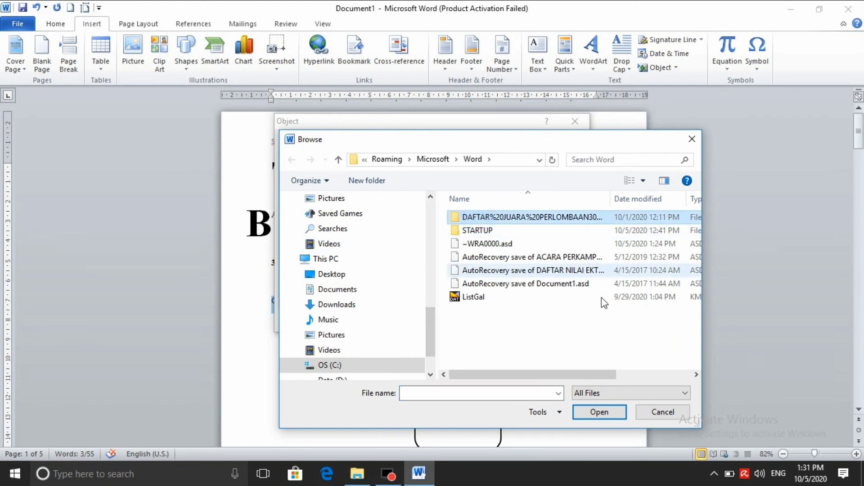
double_click(508, 218)
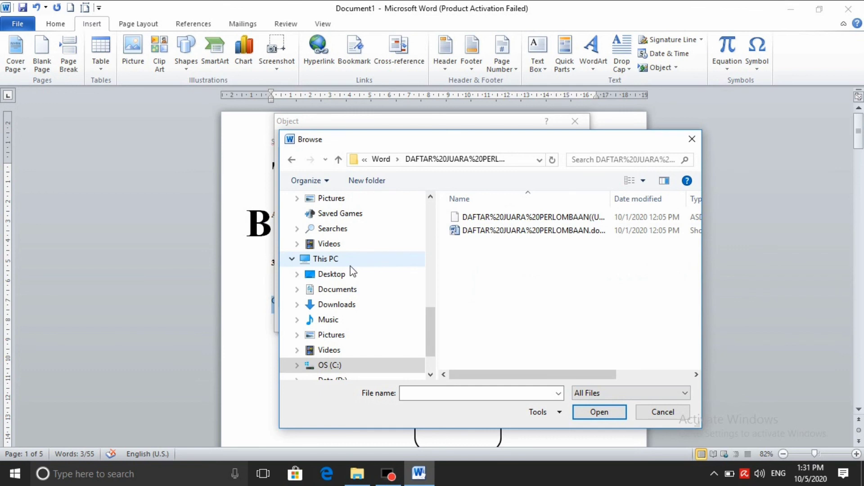
scroll(368, 328, "down", 2)
scroll(368, 328, "down", 1)
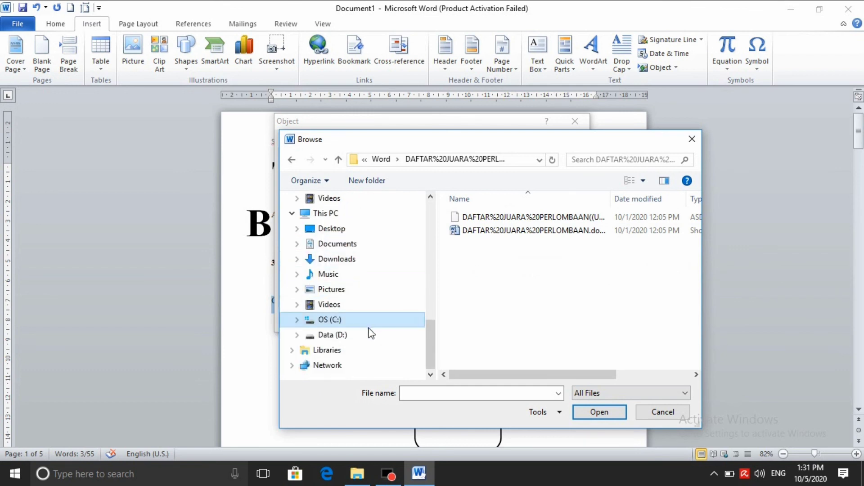
left_click(368, 336)
scroll(518, 286, "down", 2)
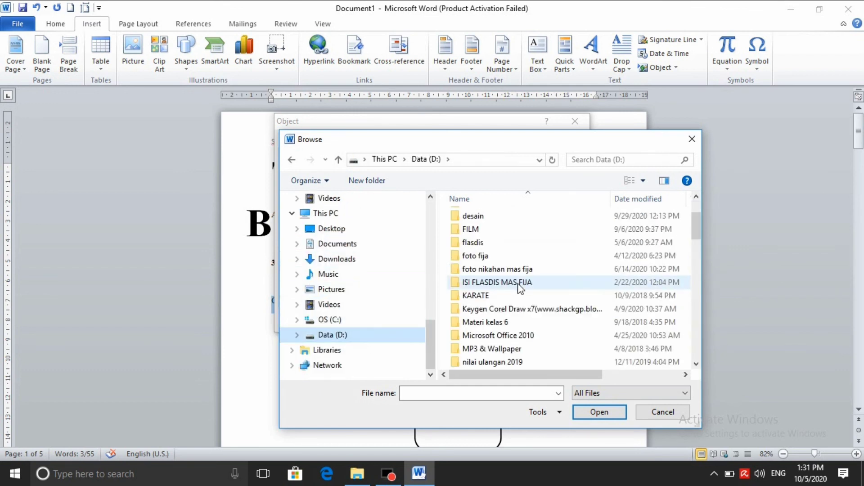
scroll(518, 287, "up", 2)
scroll(517, 284, "down", 2)
scroll(516, 282, "down", 5)
scroll(517, 310, "down", 5)
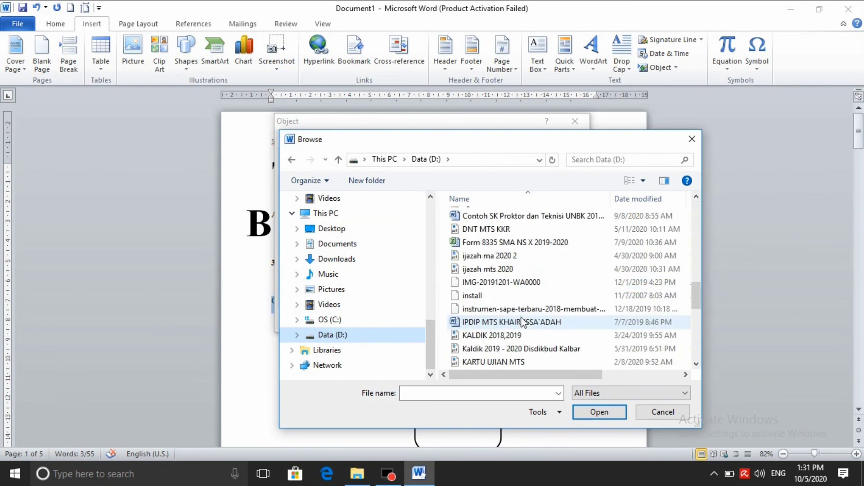
scroll(516, 313, "up", 3)
scroll(500, 315, "up", 2)
scroll(496, 299, "up", 1)
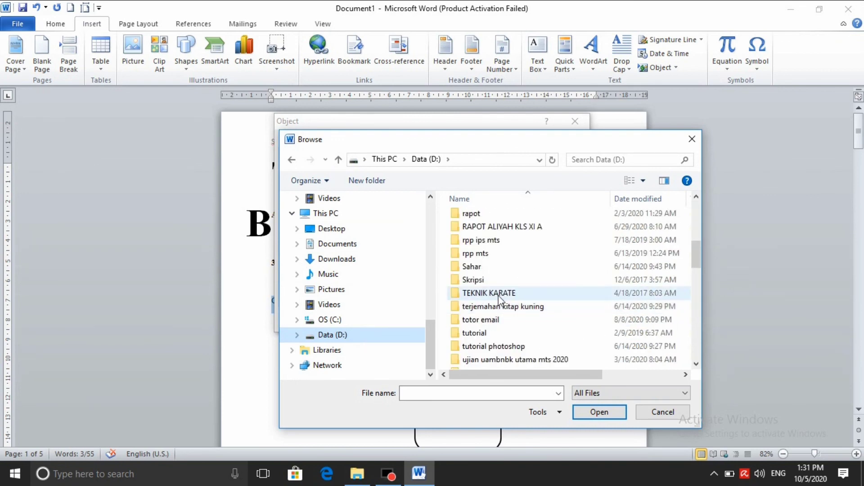
double_click(483, 269)
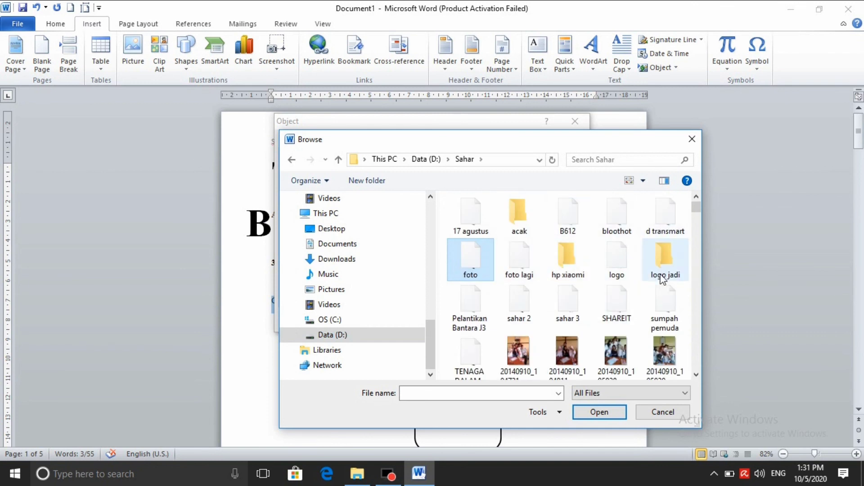
left_click(662, 276)
double_click(662, 277)
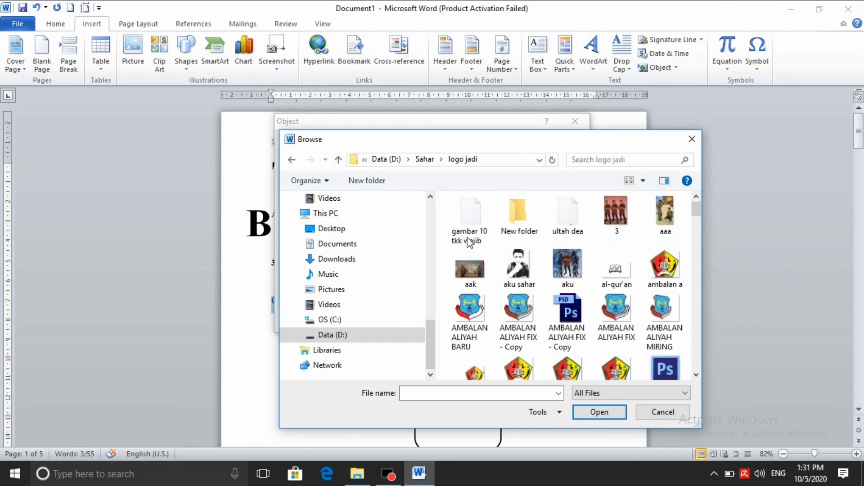
left_click(517, 271)
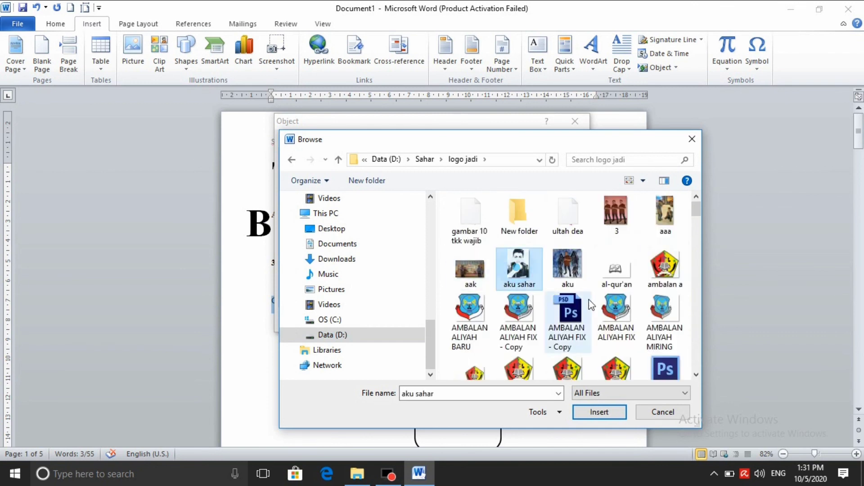
left_click(612, 412)
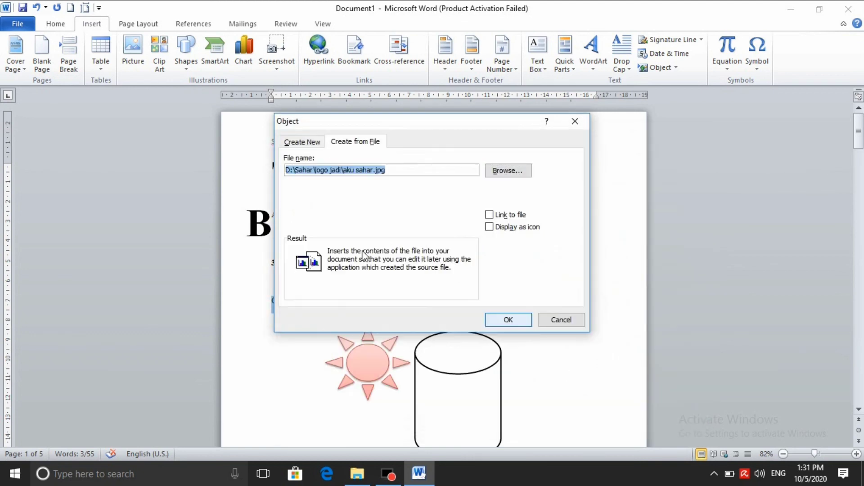
- Embed the chosen picture as an object, then delete the embedded object again
left_click(504, 320)
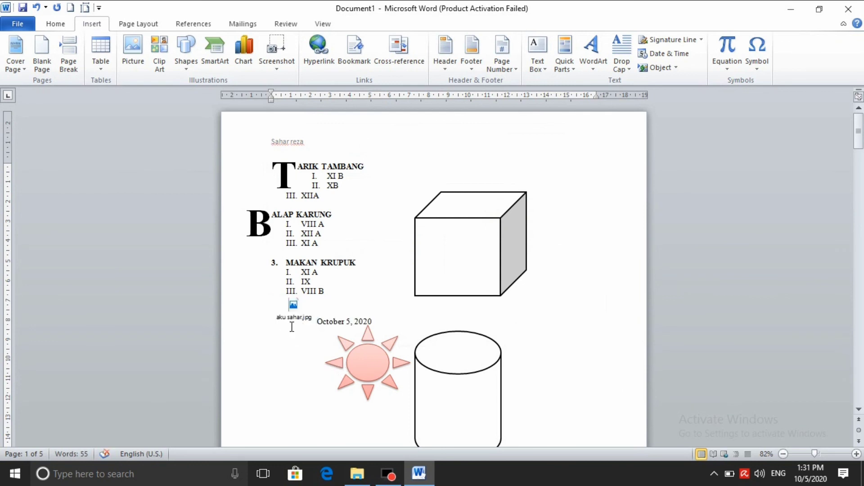
scroll(292, 327, "up", 2, "ctrl")
scroll(292, 327, "up", 4, "ctrl")
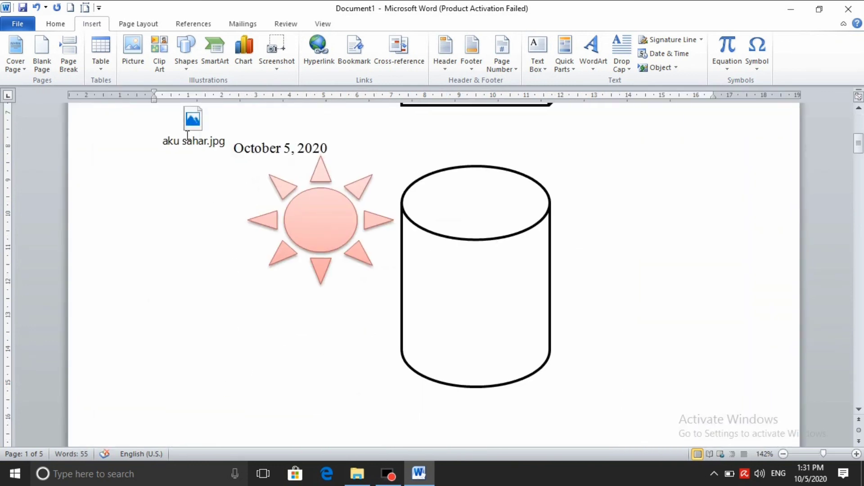
double_click(211, 139)
scroll(380, 206, "down", 5)
scroll(380, 207, "up", 8)
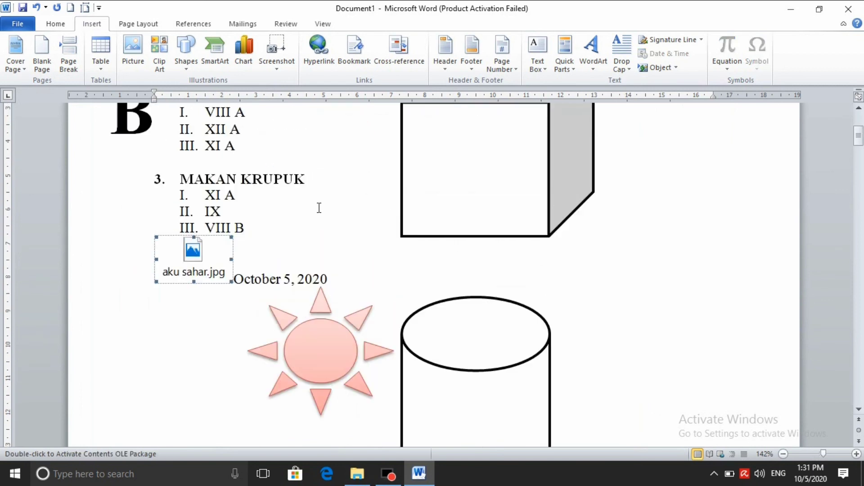
key("Delete")
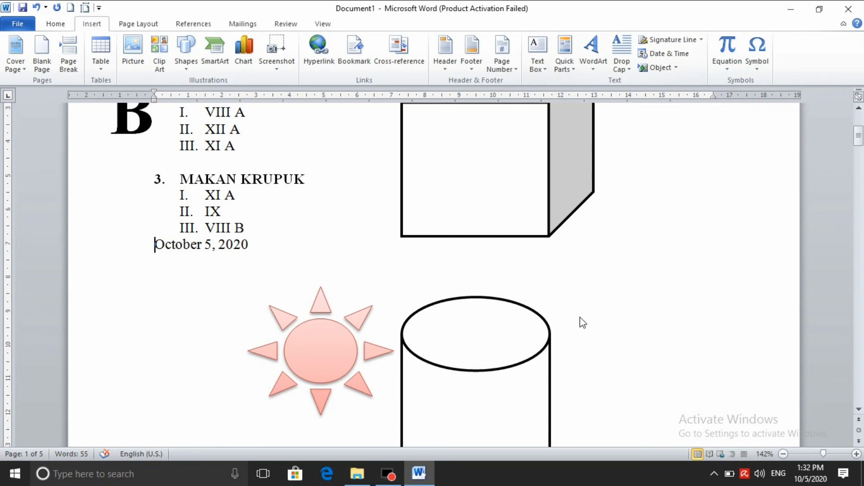
- Insert the built-in Trig Identity 1 equation on the blank page
left_click_drag(858, 148, 860, 208)
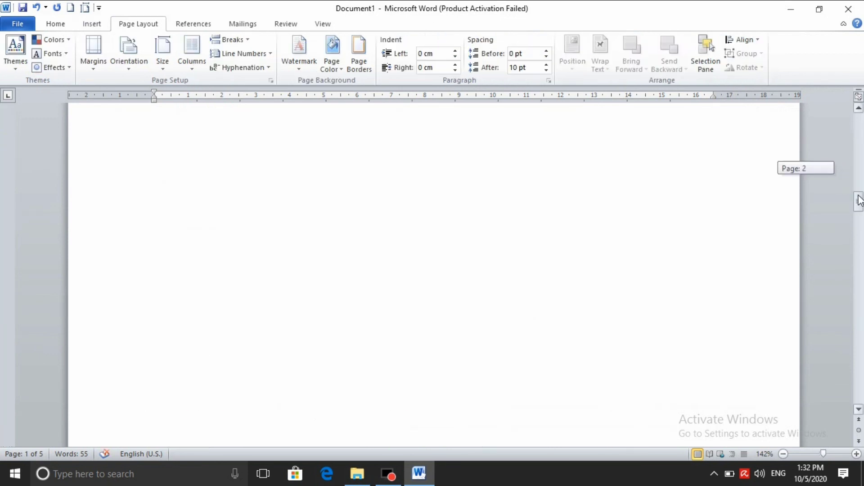
left_click(574, 275)
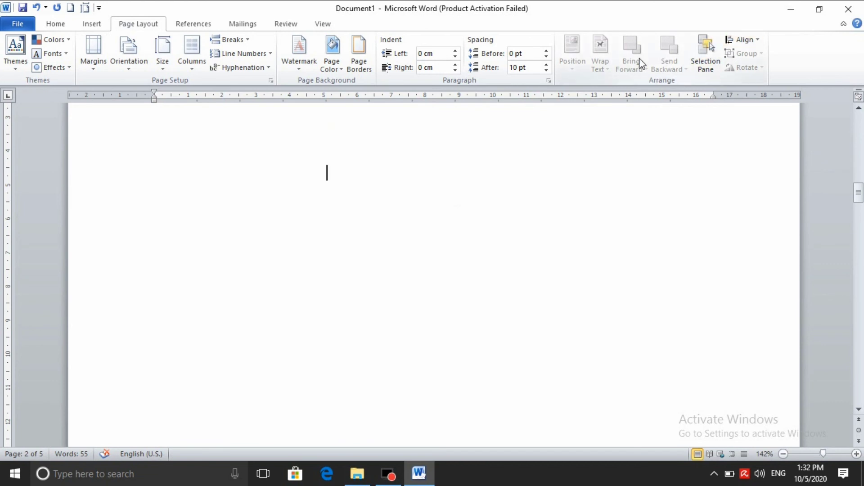
left_click(60, 26)
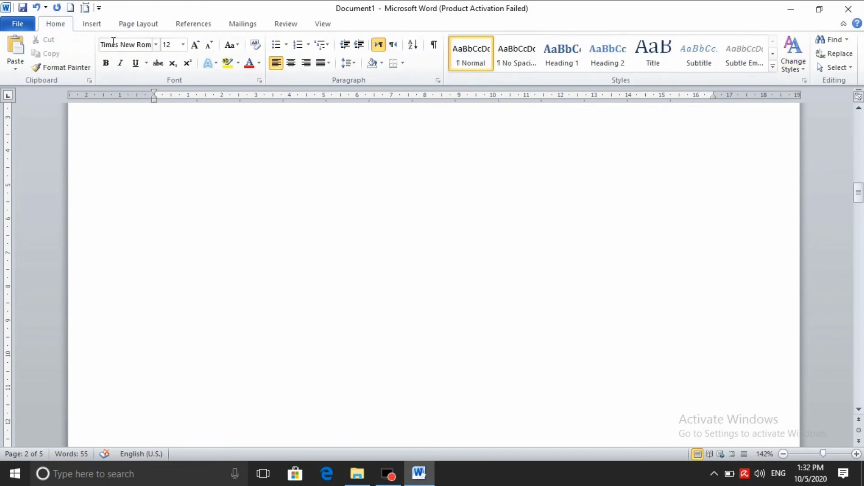
left_click(92, 24)
left_click(727, 68)
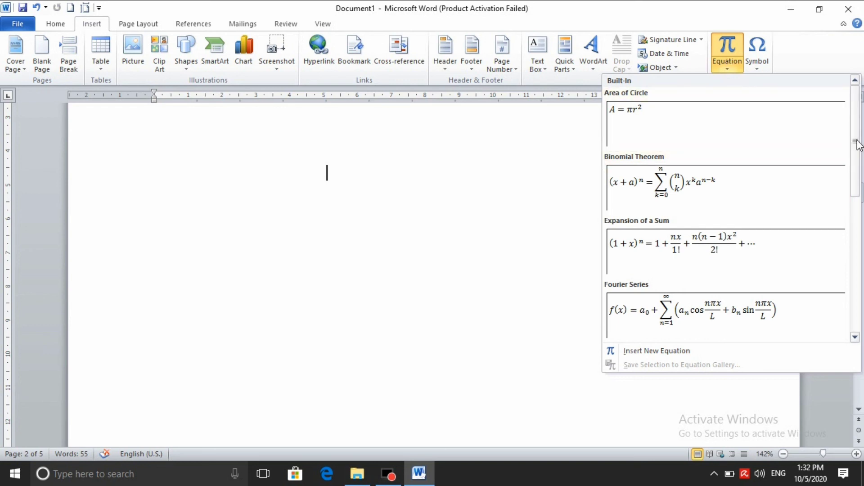
left_click_drag(859, 145, 862, 243)
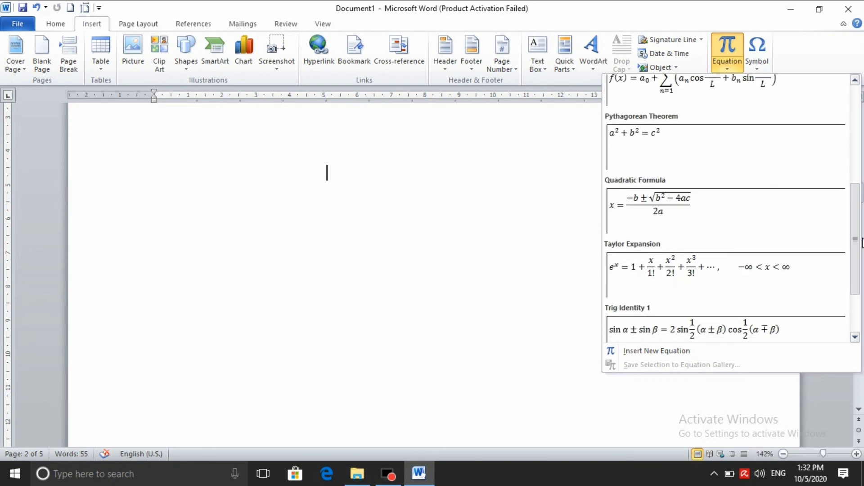
left_click_drag(861, 244, 861, 260)
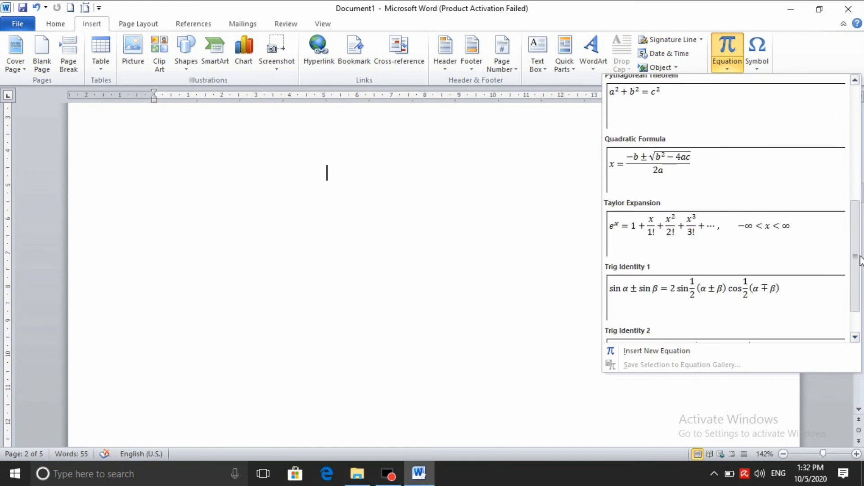
left_click(690, 299)
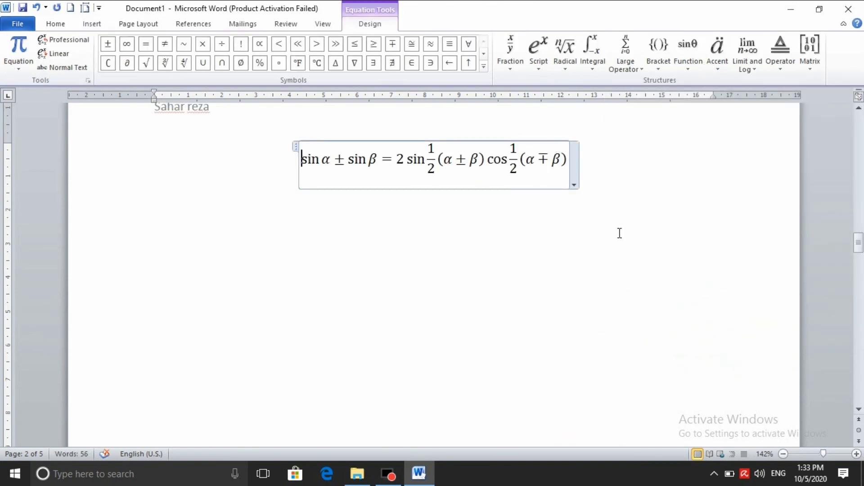
- Click into the equation's terms to inspect them, then deselect it
left_click(619, 233)
left_click(473, 170)
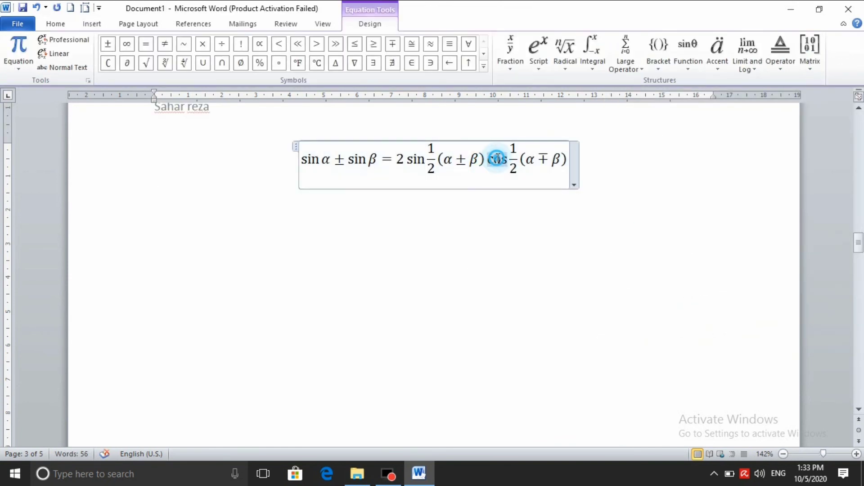
double_click(517, 171)
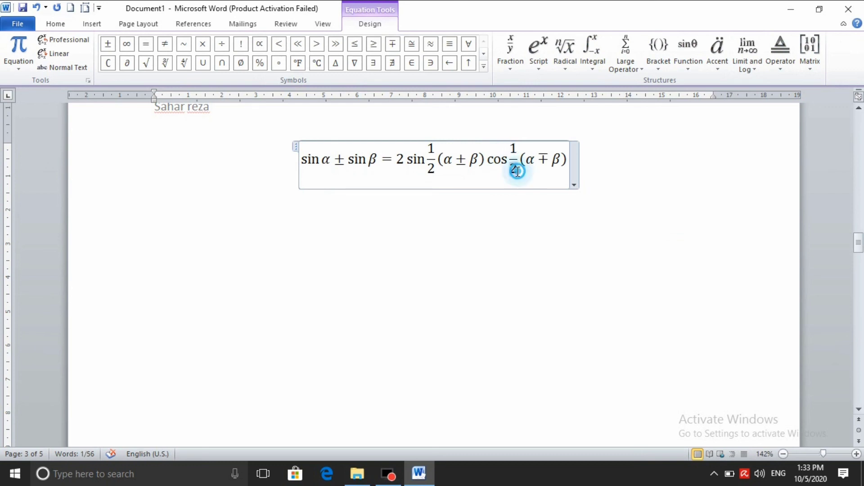
left_click(373, 165)
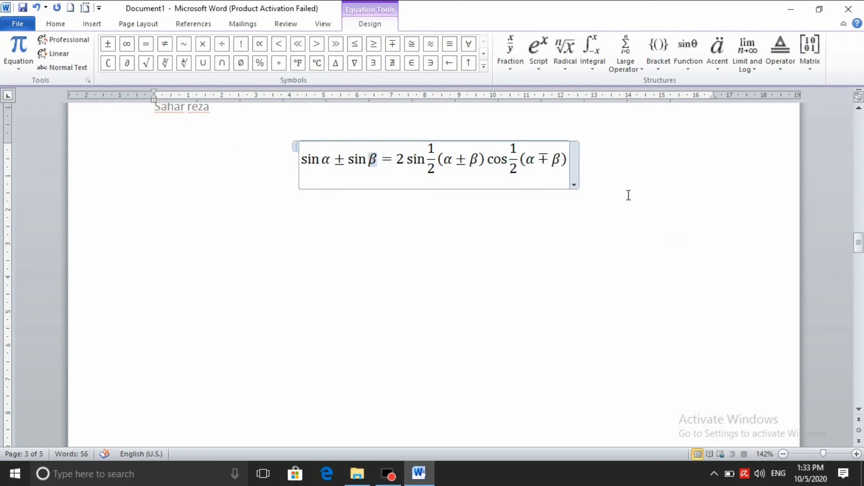
scroll(628, 195, "up", 4)
scroll(627, 190, "down", 1)
scroll(627, 191, "down", 2)
left_click(616, 271)
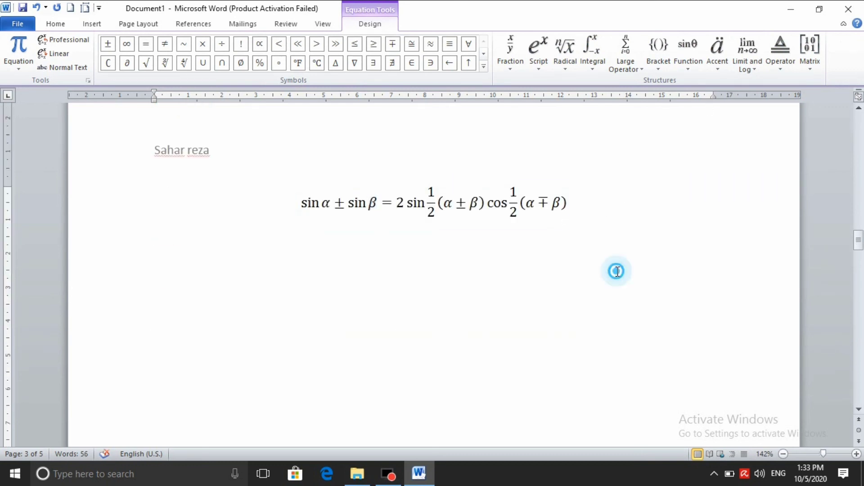
- Insert a π symbol on a new line below the trig equation
left_click(92, 24)
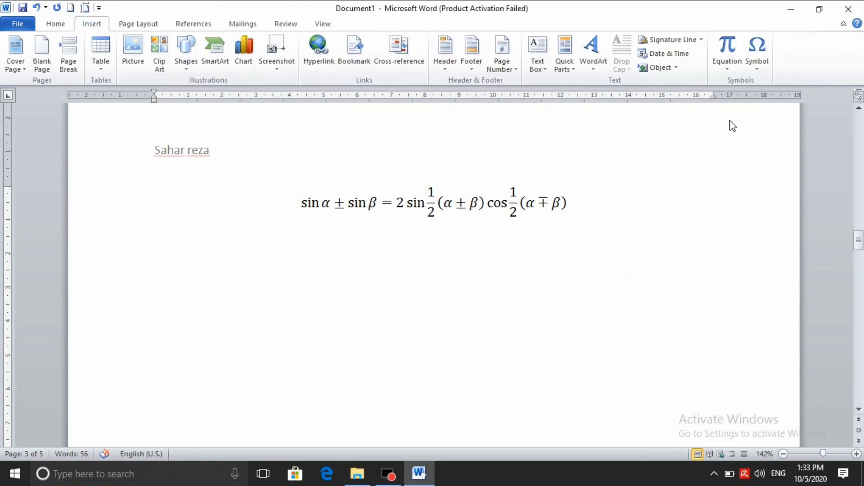
left_click(599, 284)
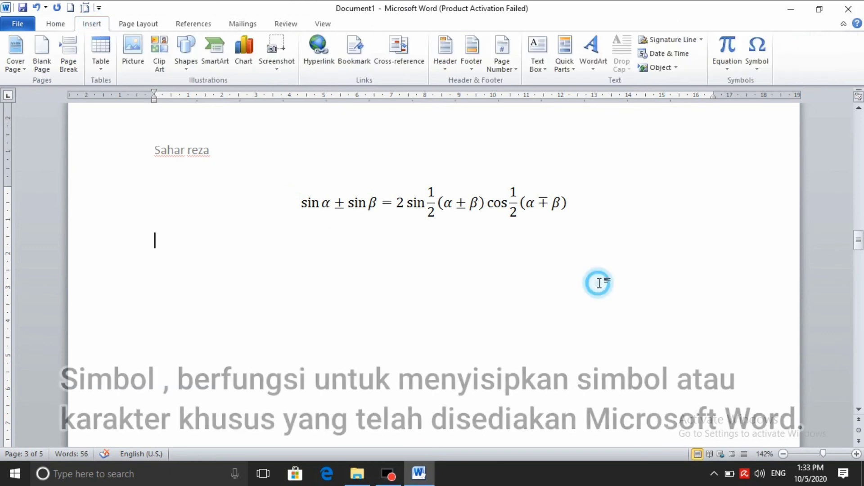
left_click(755, 64)
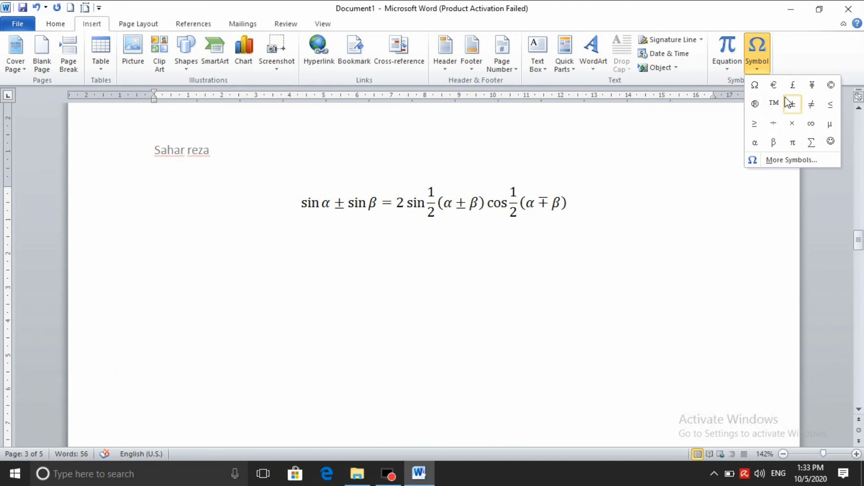
left_click(793, 144)
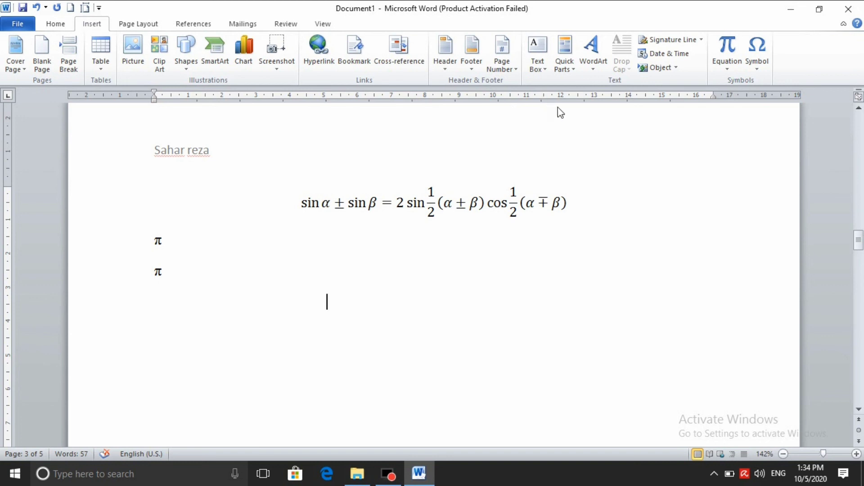
- Close Document1, discarding its unsaved changes
scroll(567, 130, "down", 10)
scroll(580, 144, "down", 1)
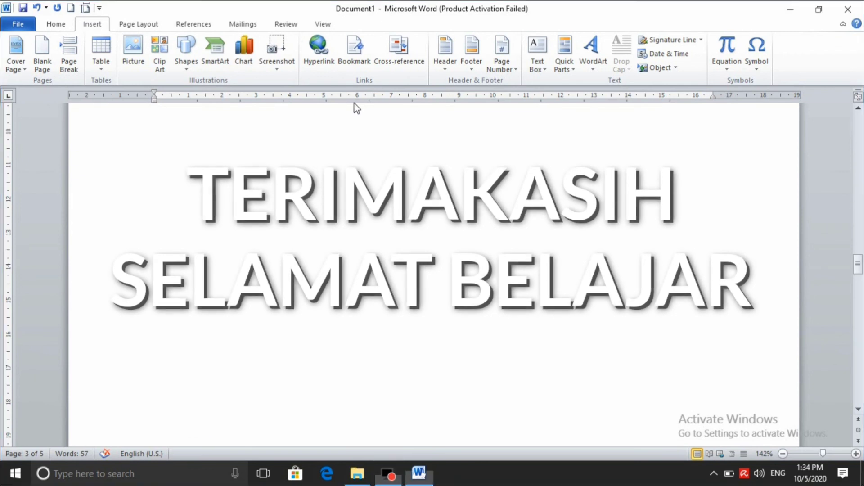
left_click(852, 9)
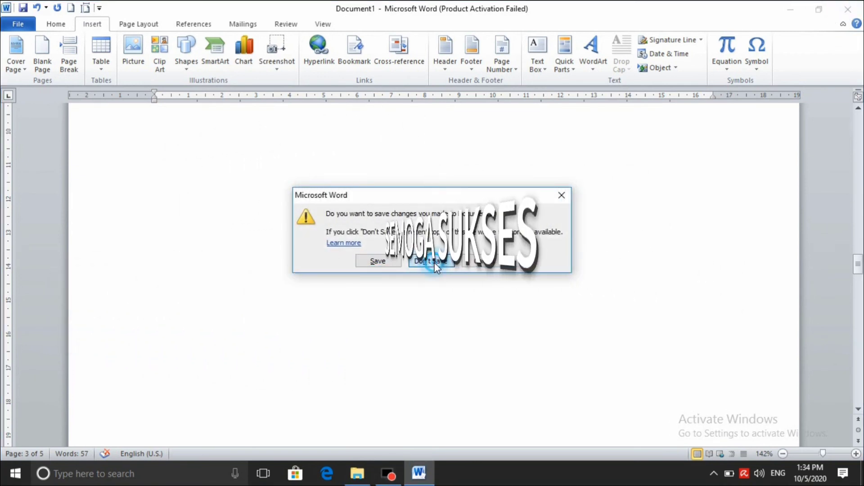
left_click(432, 267)
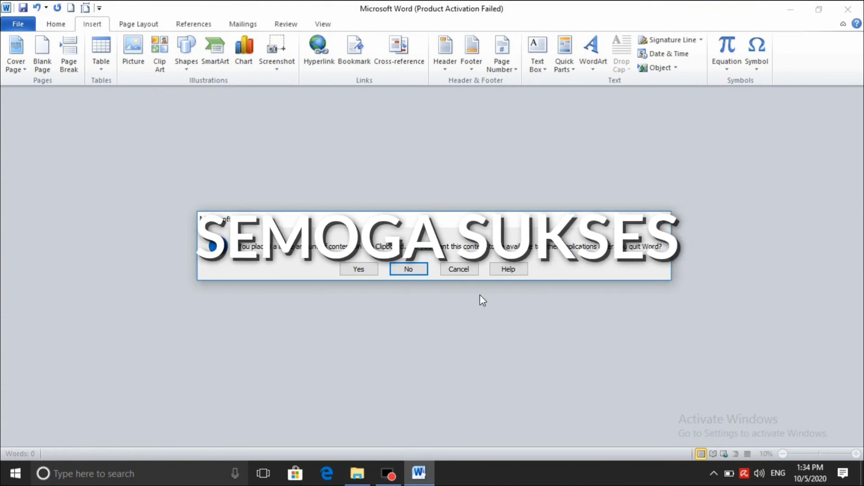